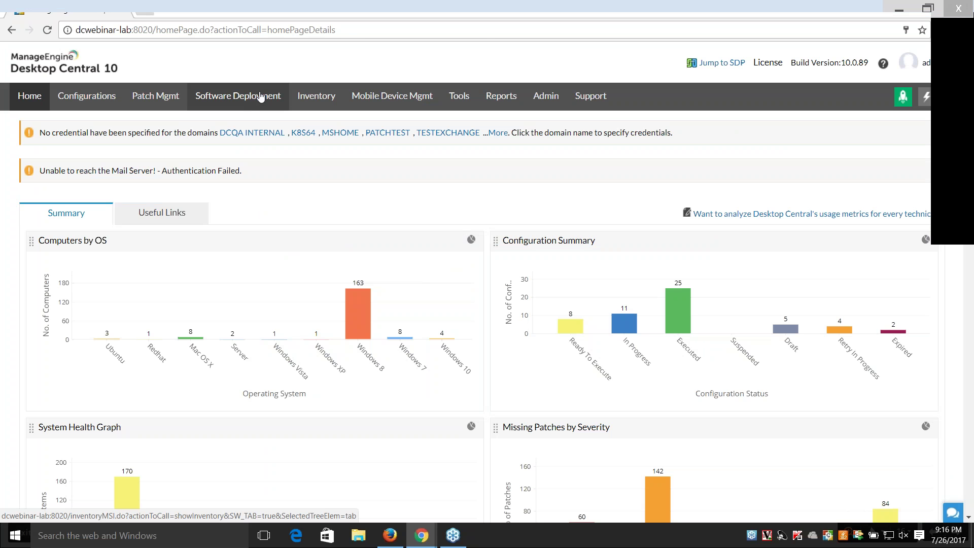
- Open the software deployment templates and review the available application list and its sync status
click(260, 97)
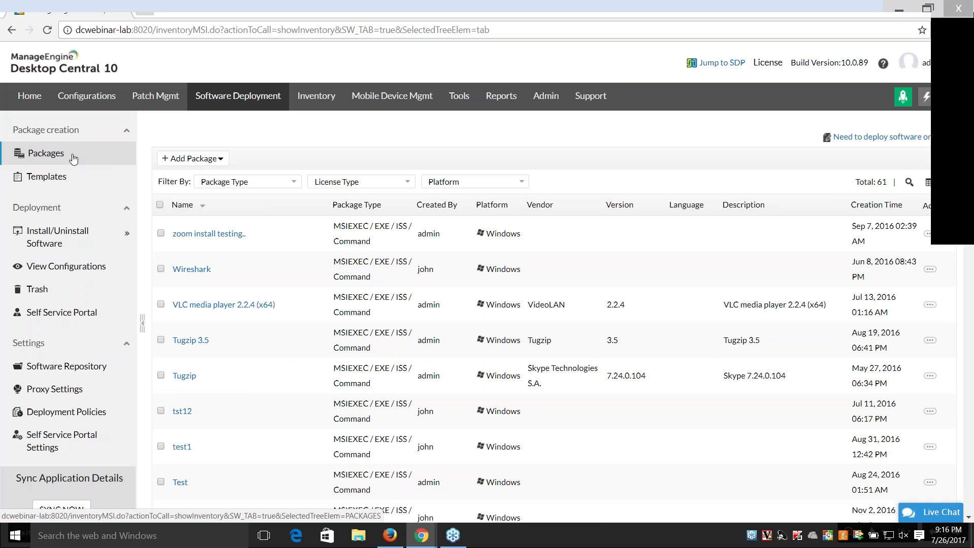
click(69, 183)
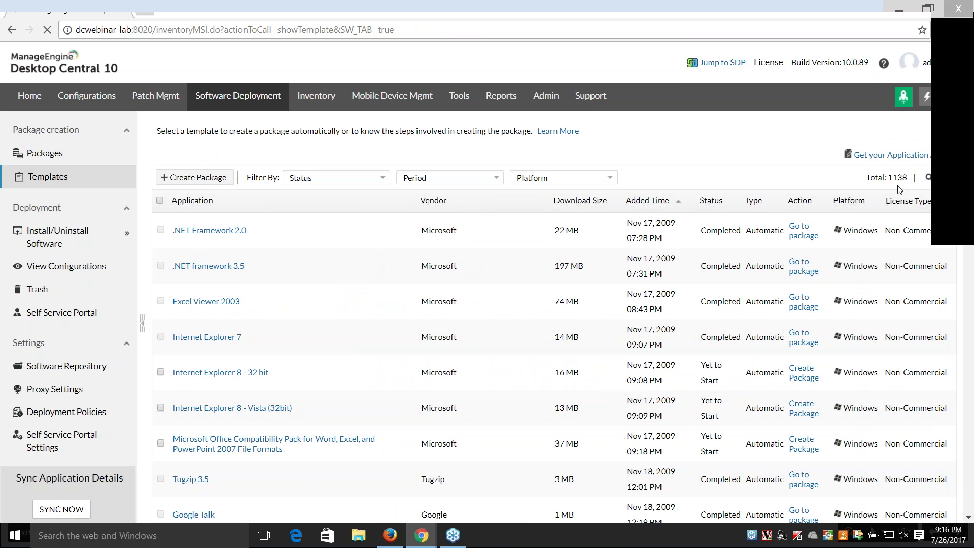
drag(908, 177, 890, 176)
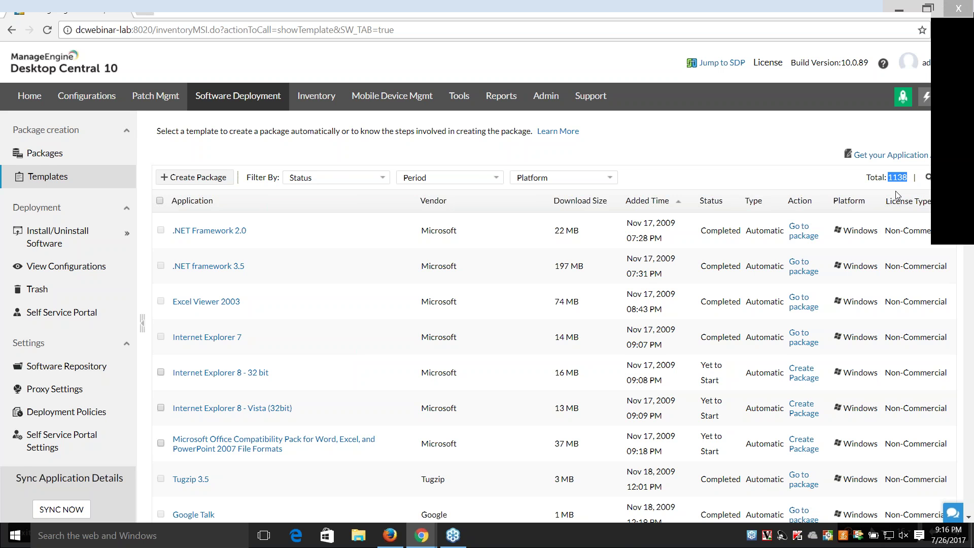
scroll(457, 254, down, 5)
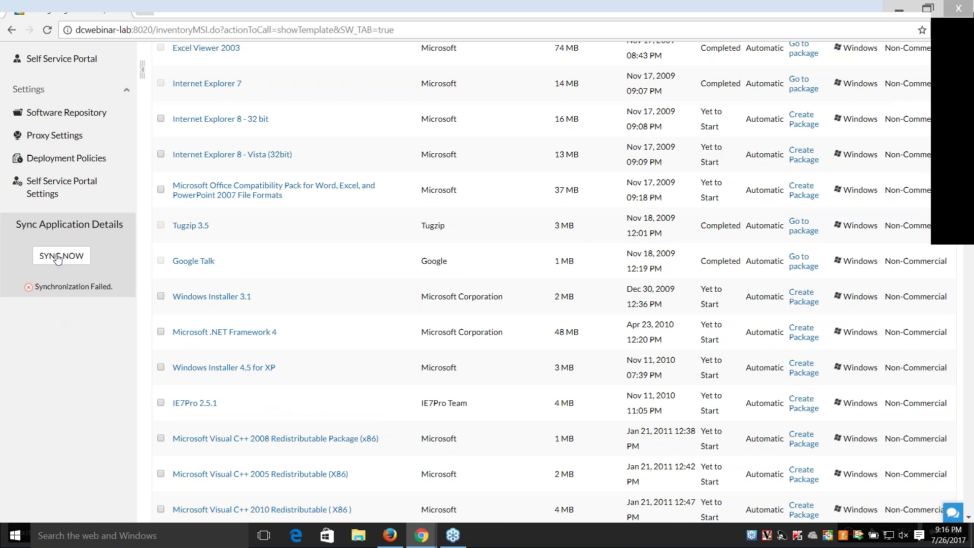
scroll(58, 259, up, 5)
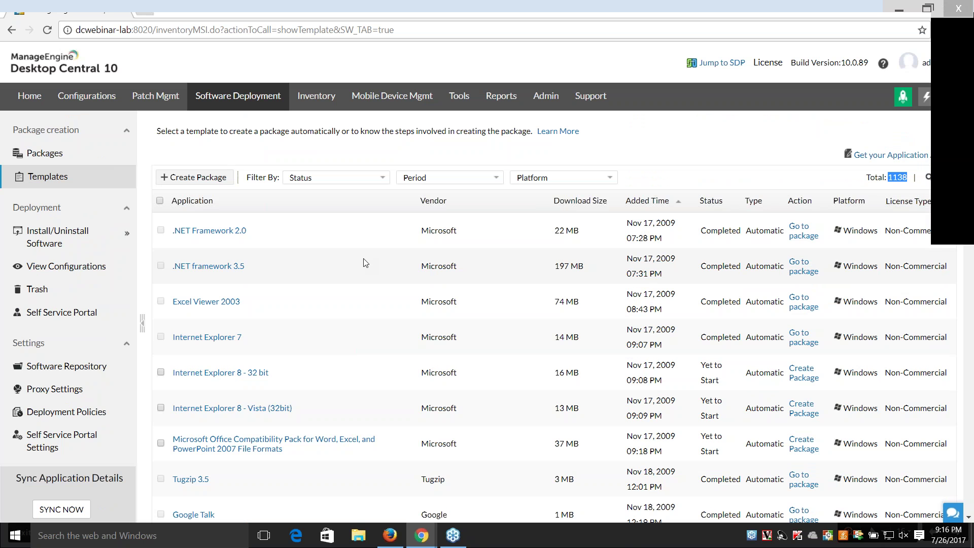
- Examine the .NET Framework 2.0 template's application name, install switches and uninstall switches, and close its details
click(213, 231)
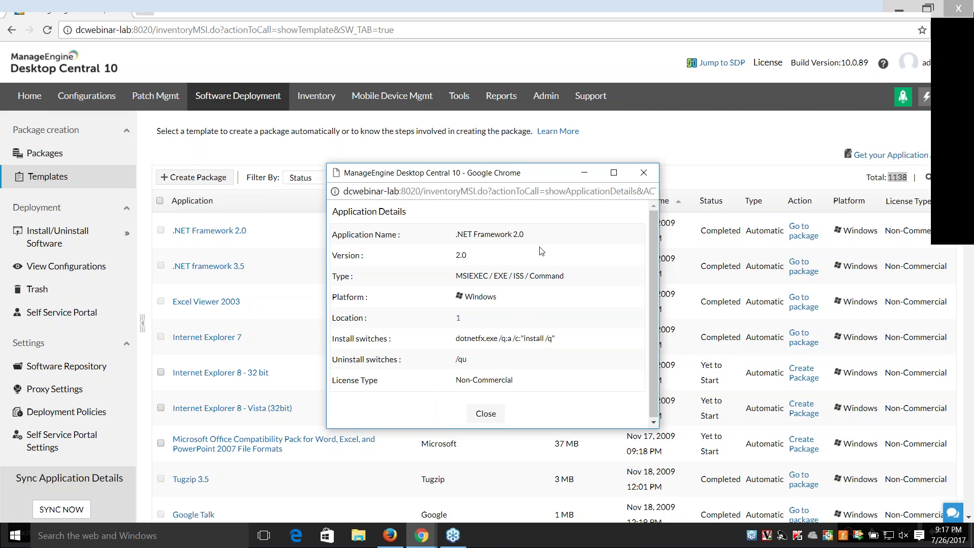
drag(540, 238, 446, 235)
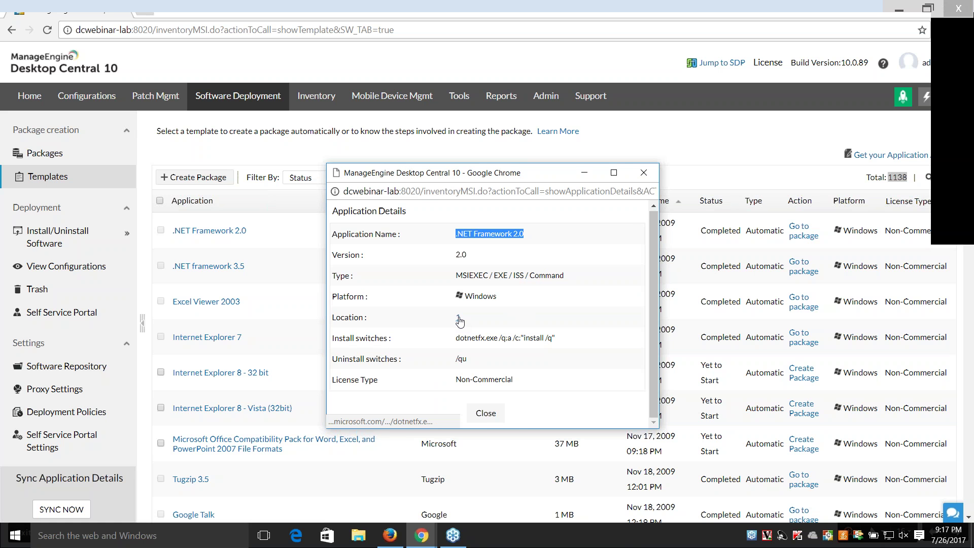
drag(556, 338, 453, 359)
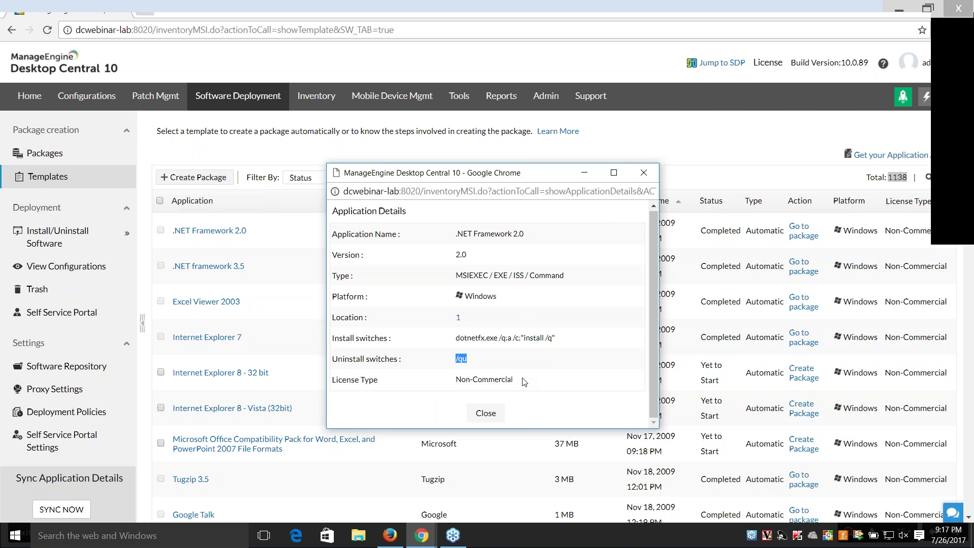
click(643, 172)
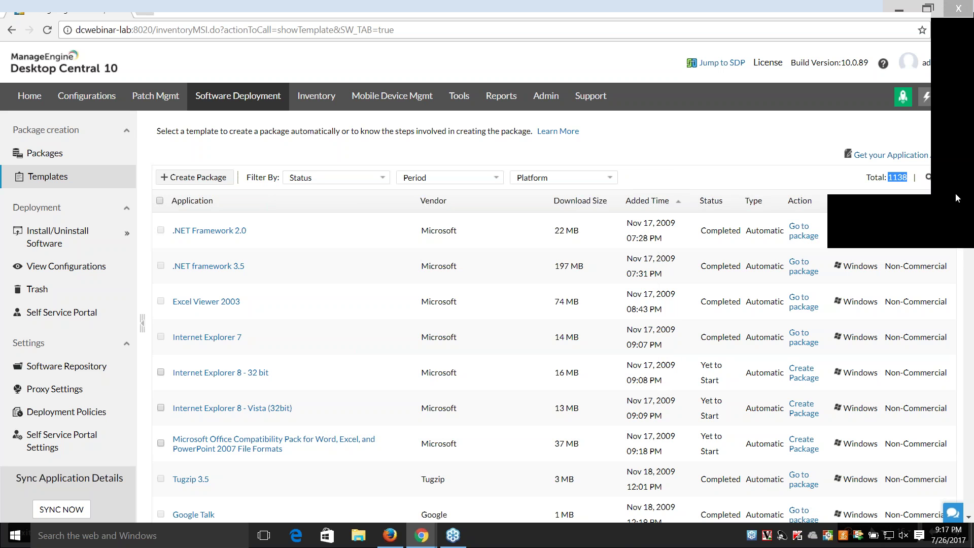
- Search the templates by application name for "Chrome"
click(929, 178)
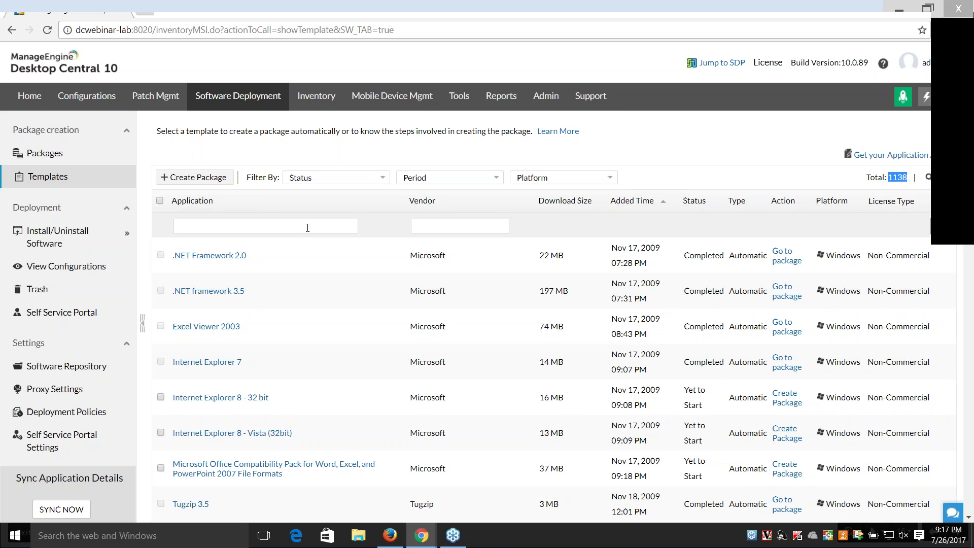
click(290, 229)
text(Chrome)
key(Return)
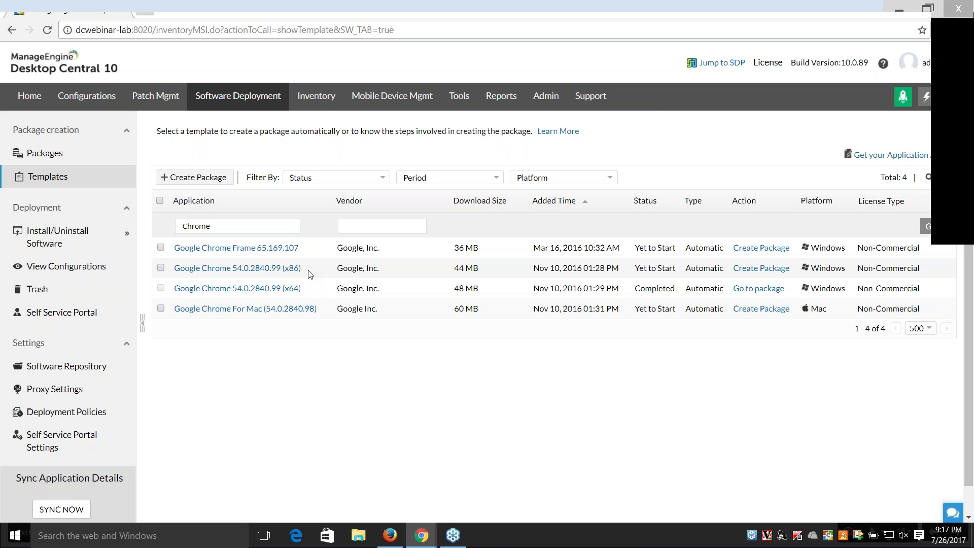
- Examine the Google Chrome 54.0.2840.99 (x86) template's application details and installer location without creating a package
drag(491, 295, 453, 279)
click(161, 268)
click(194, 178)
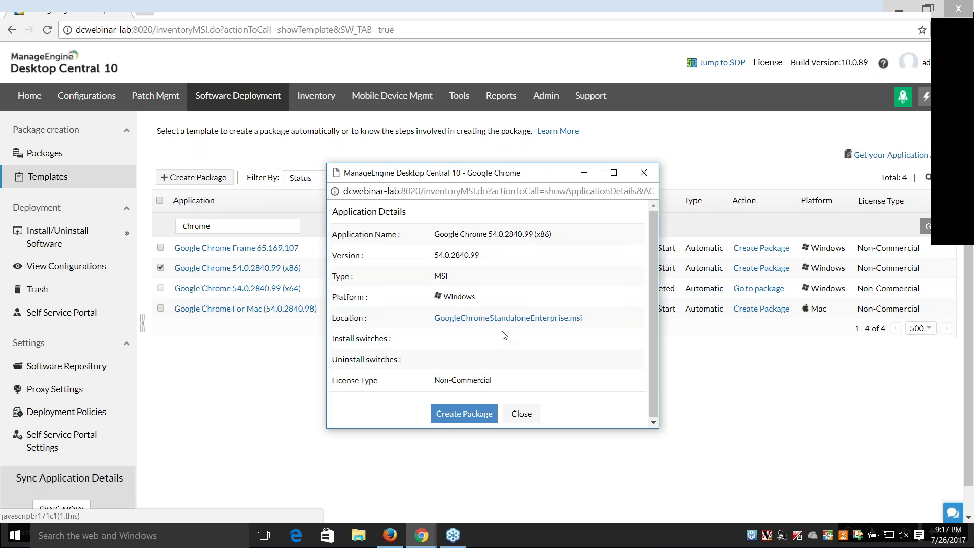
drag(584, 318, 428, 315)
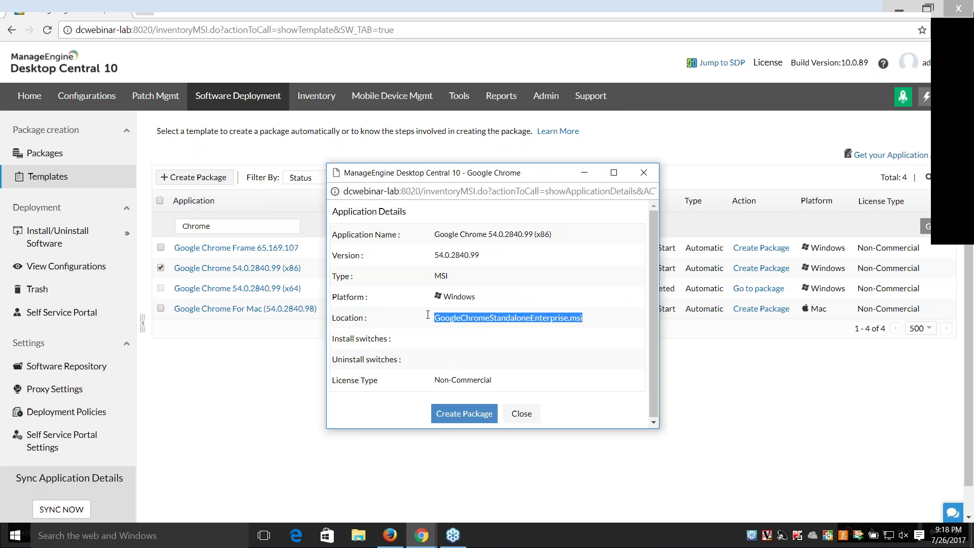
click(644, 173)
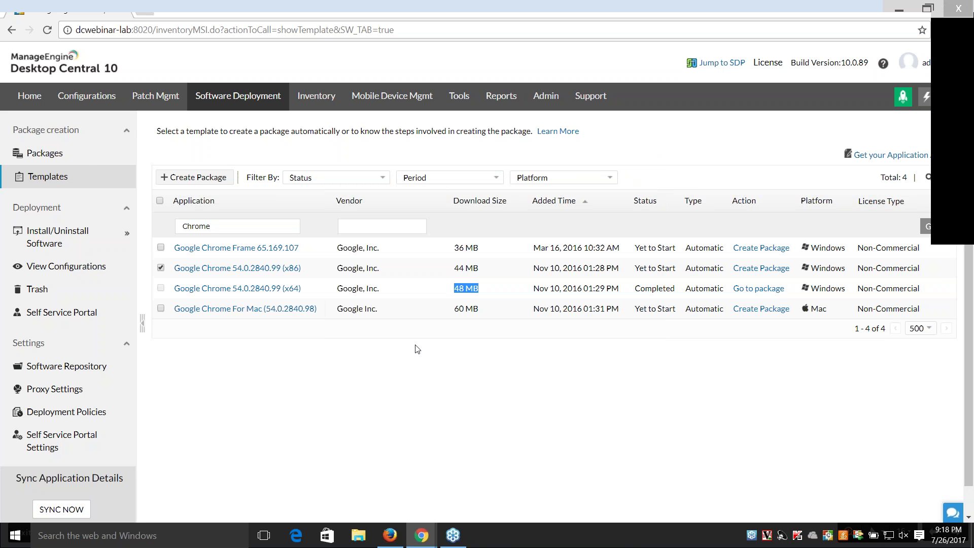
- Go to the existing packages and search them by name for "Chrome"
click(80, 156)
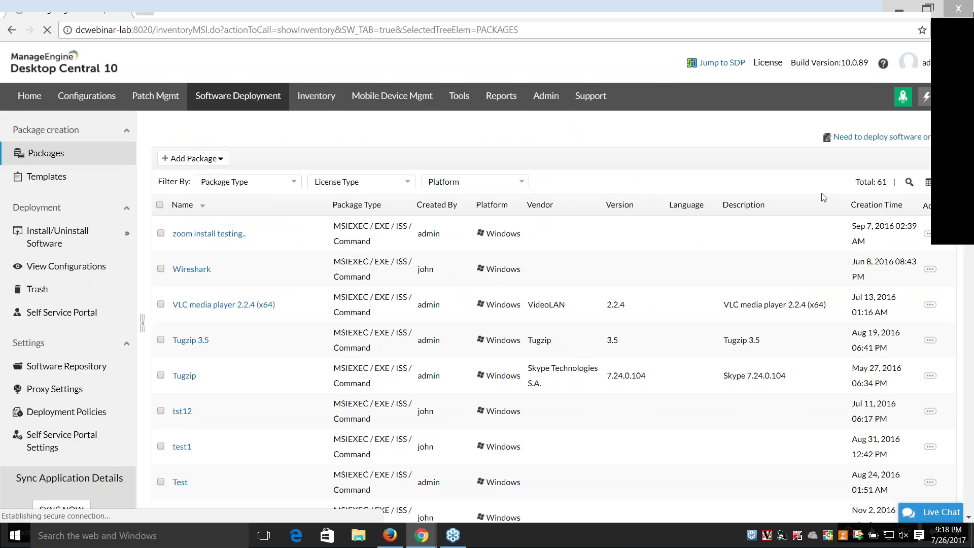
click(909, 181)
click(252, 230)
text(Chrome)
key(Return)
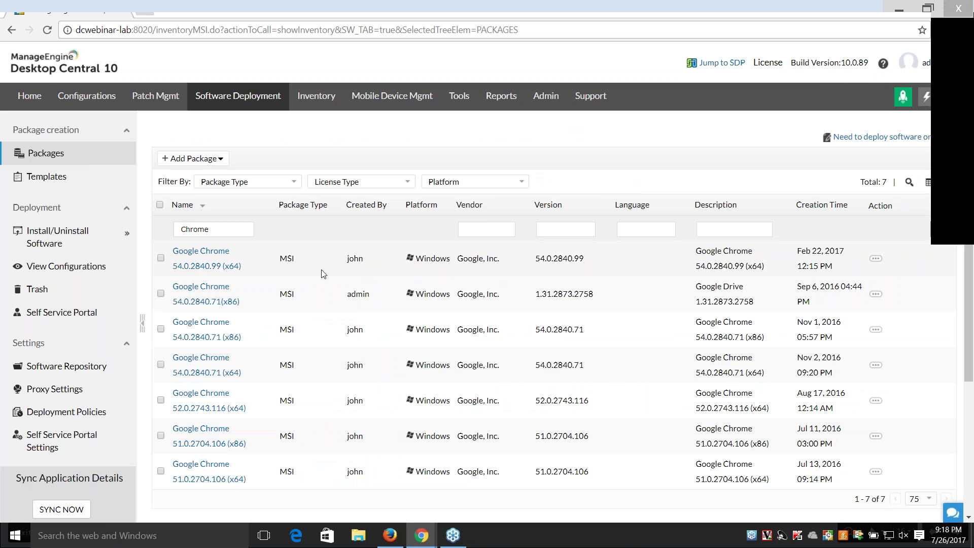
- Start a Windows computer configuration to install or uninstall the Google Chrome 54.0.2840.99 (x64) package
click(160, 259)
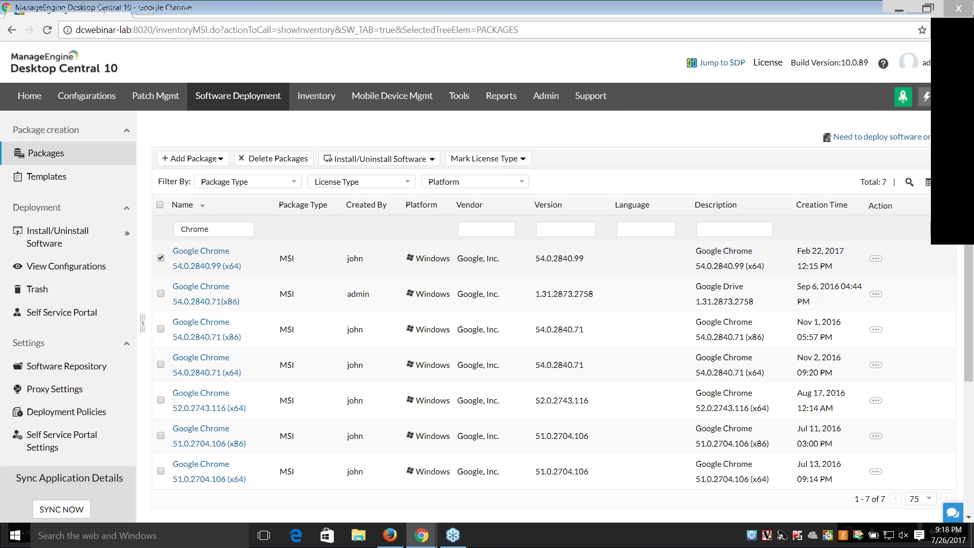
click(416, 163)
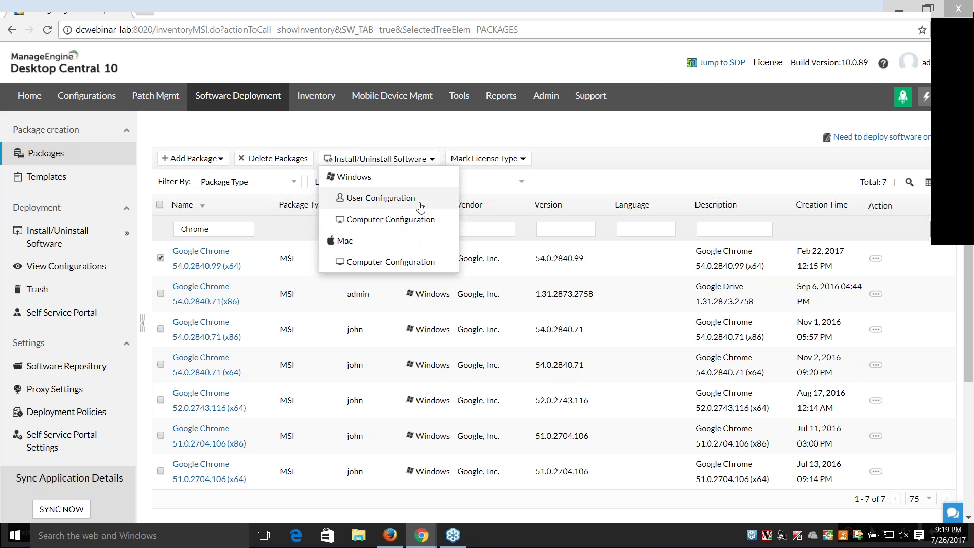
click(424, 220)
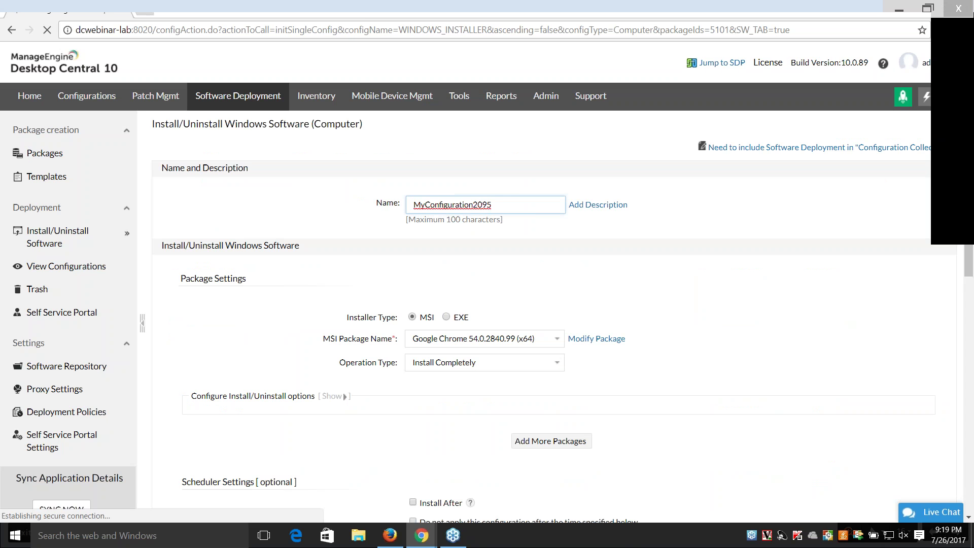
- Name the configuration "Chrome_All Network machines"
drag(518, 200, 383, 211)
text(Ch)
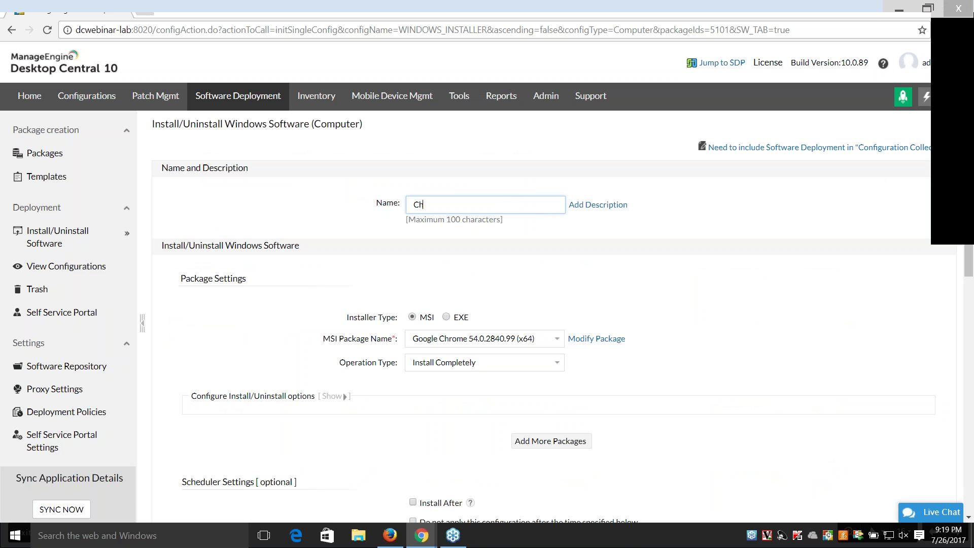
text(rome_All Ne)
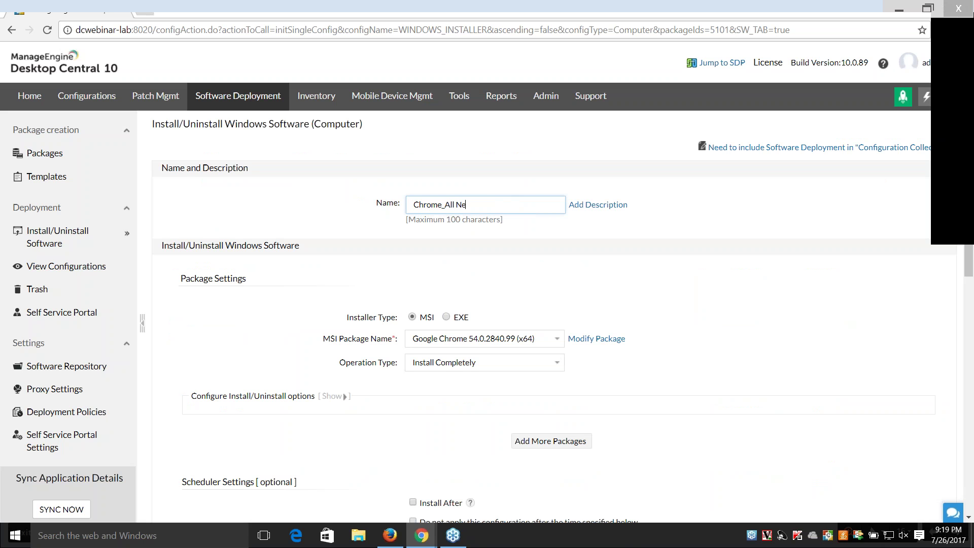
text(tworking)
key(BackSpace)
key(BackSpace)
key(BackSpace)
text(machines)
- Set the Chrome package's operation type to Remove
scroll(452, 254, down, 1)
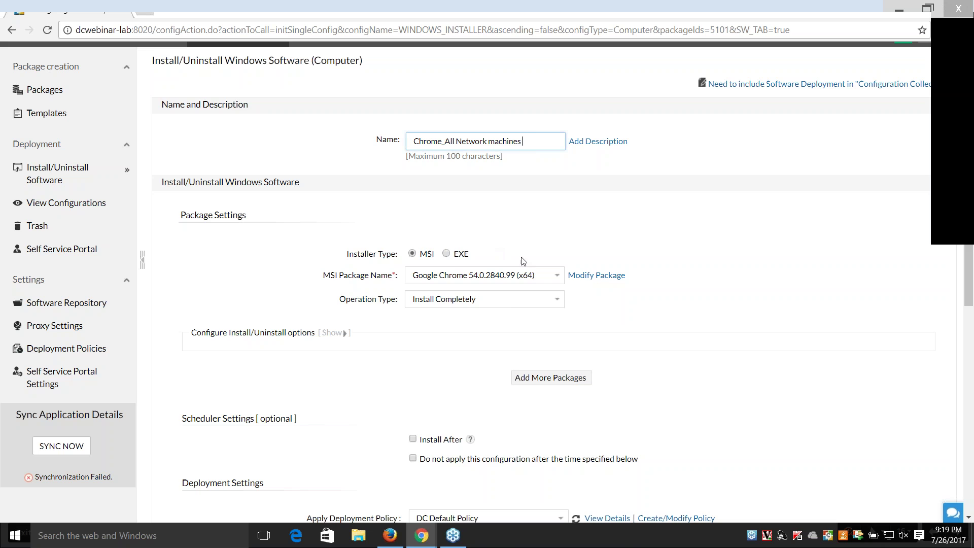
scroll(456, 253, down, 1)
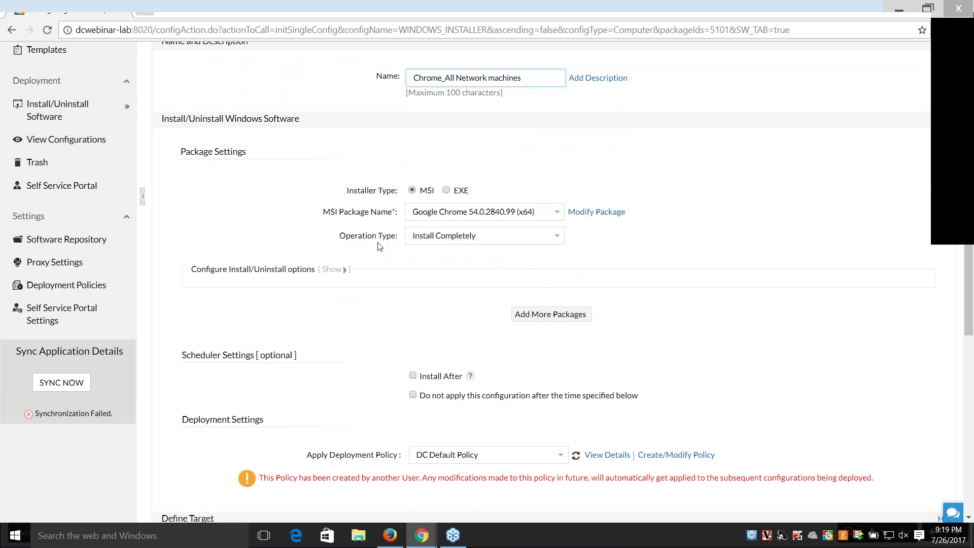
click(524, 241)
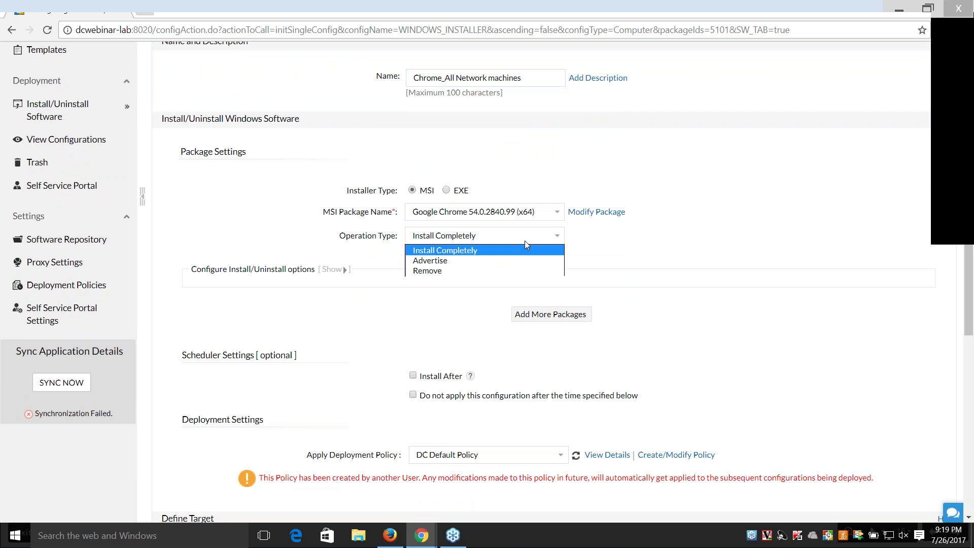
click(463, 273)
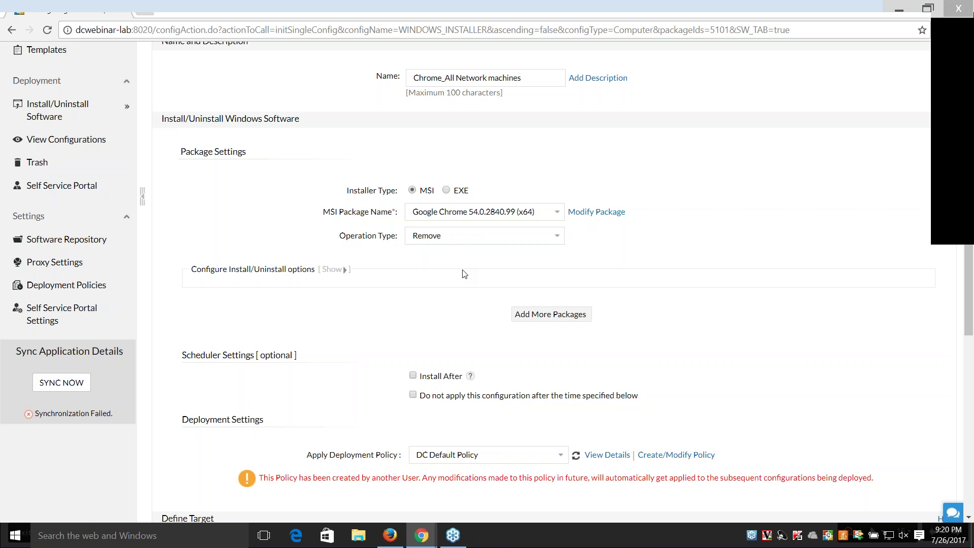
- Inspect the Chrome package's uninstallation settings, including its MSI properties, and close the package editor without changes
click(598, 213)
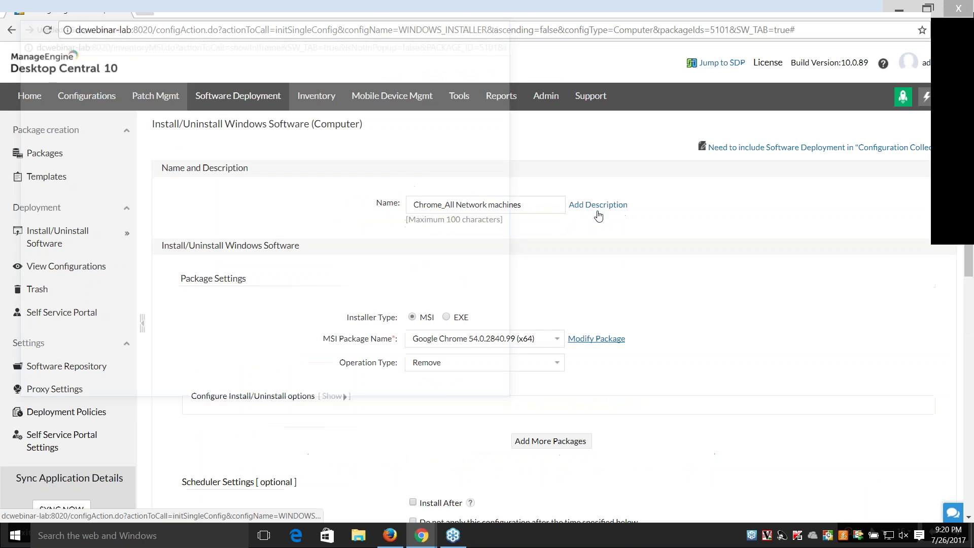
scroll(200, 333, down, 1)
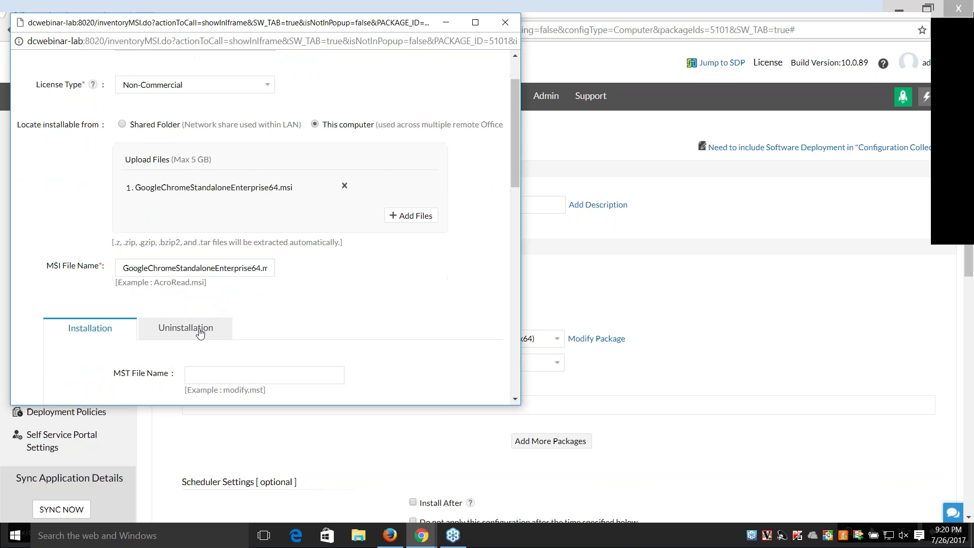
click(200, 333)
click(245, 373)
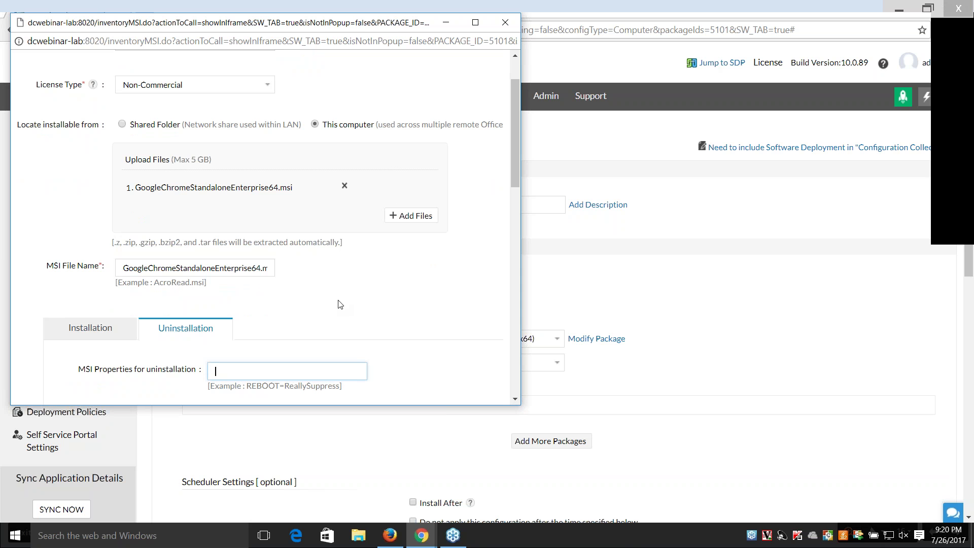
click(506, 23)
- Set the operation type to Install Completely and, in the expanded install/uninstall options, keep System User as the install account
scroll(641, 243, down, 5)
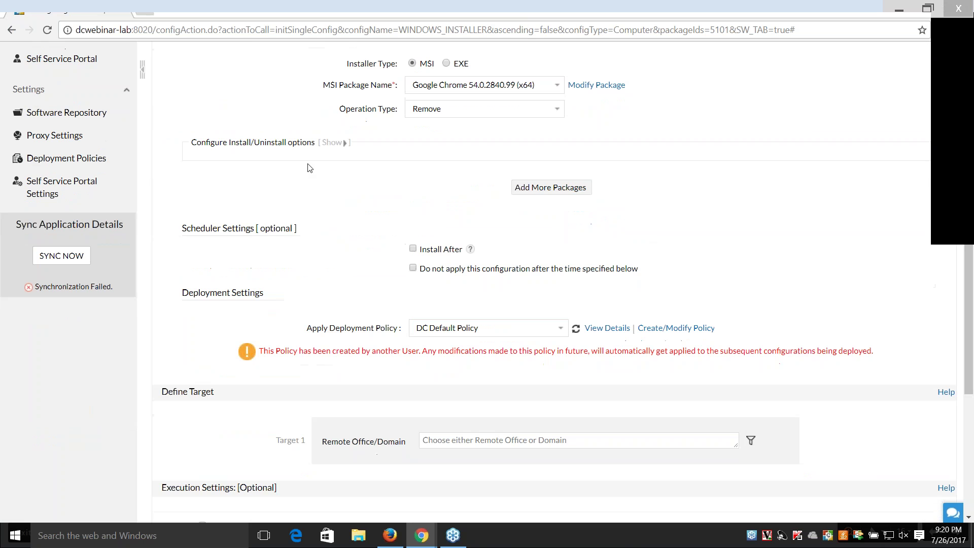
click(337, 144)
click(459, 113)
click(459, 122)
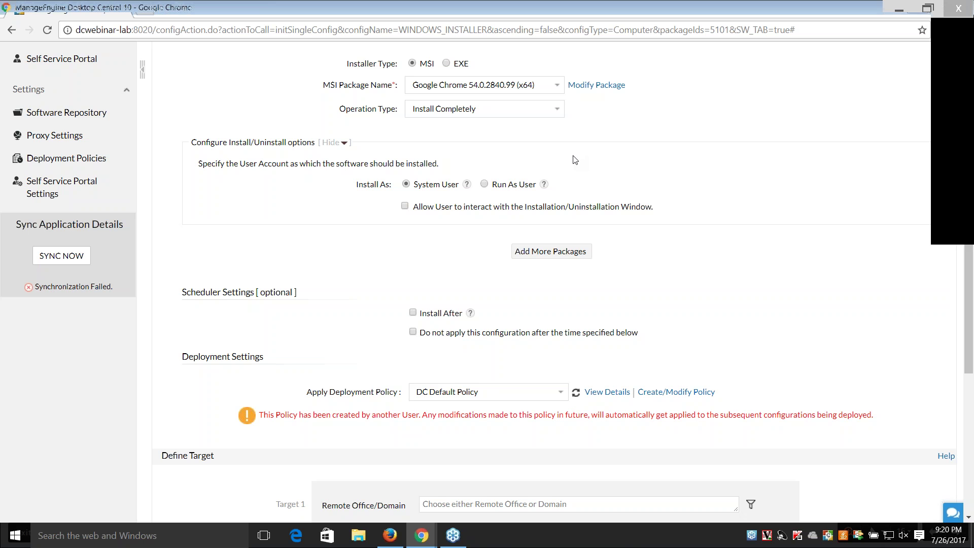
click(484, 184)
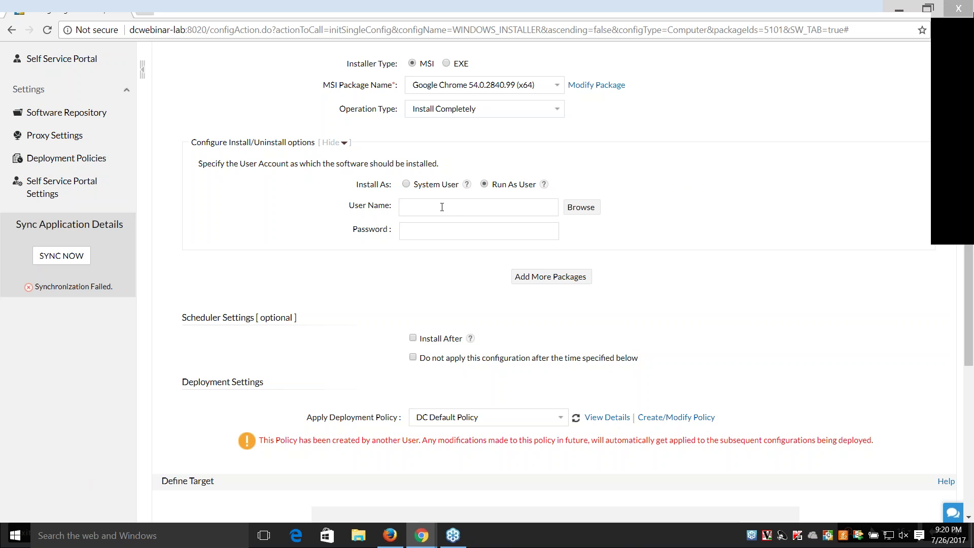
click(406, 185)
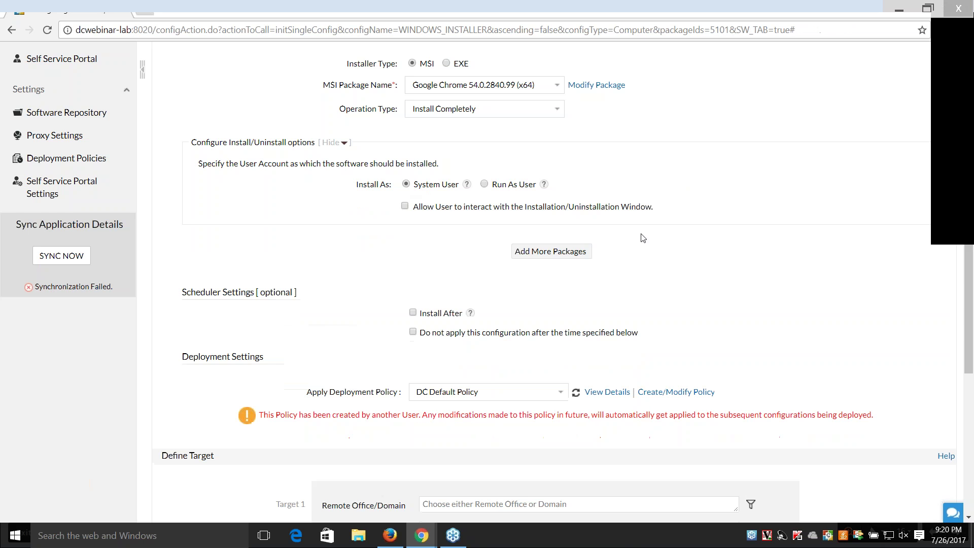
- Enable the Install After scheduler option and set its date to 2017-07-26
scroll(644, 238, down, 3)
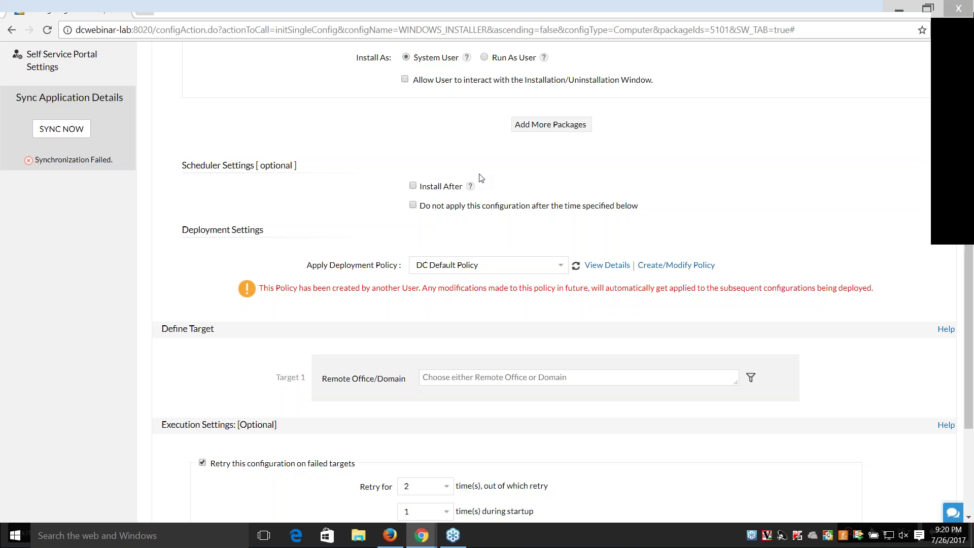
click(413, 185)
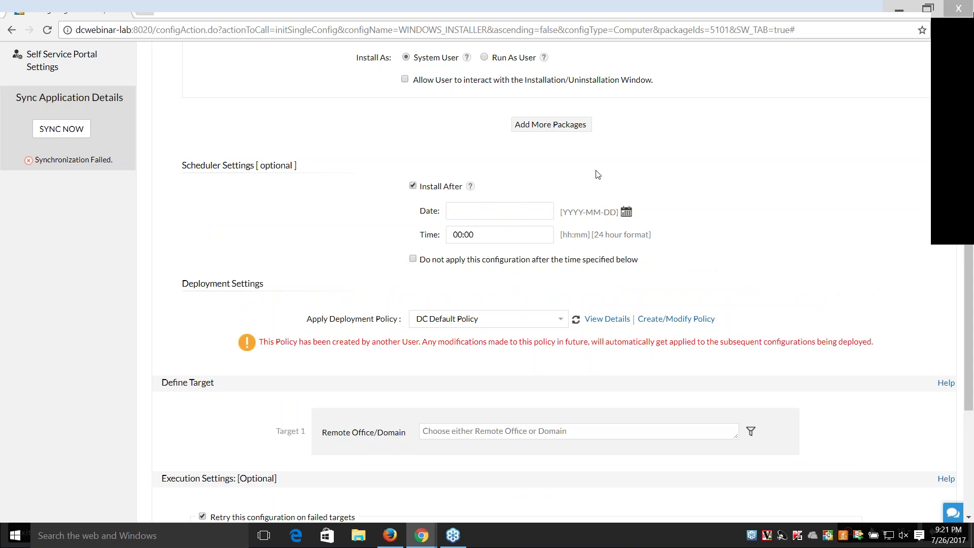
click(626, 213)
click(726, 261)
- Stop the configuration from being applied after a set time, with 2017-08-31 as the expiry date
click(412, 259)
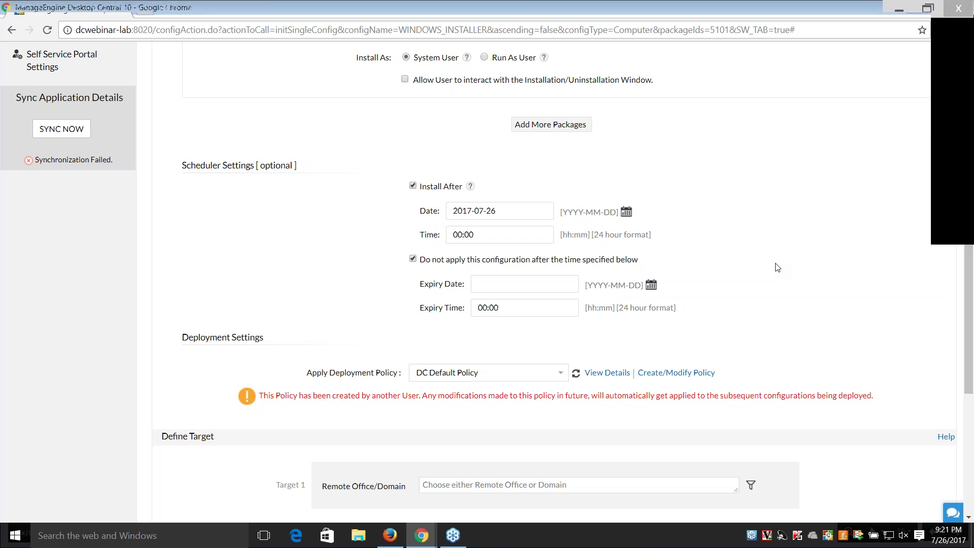
scroll(606, 227, up, 8)
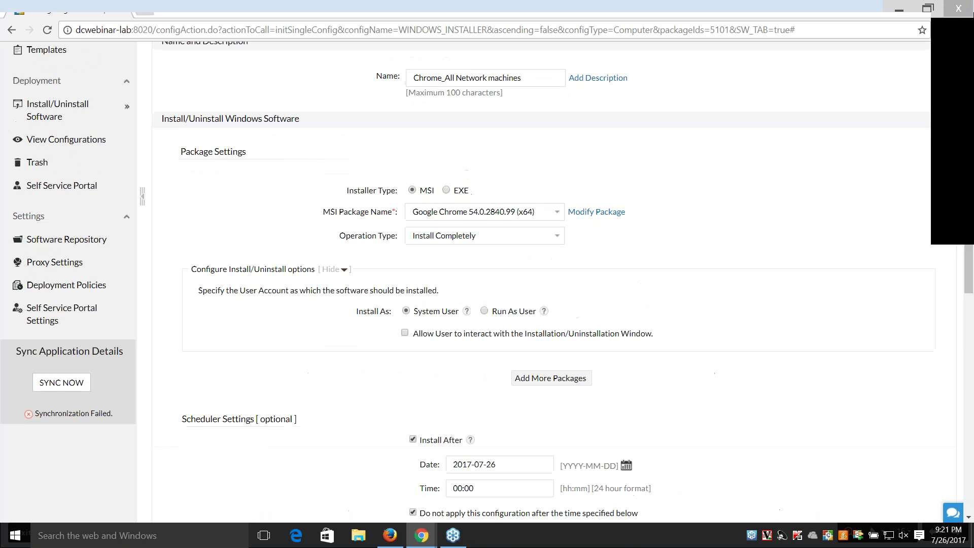
scroll(464, 315, down, 3)
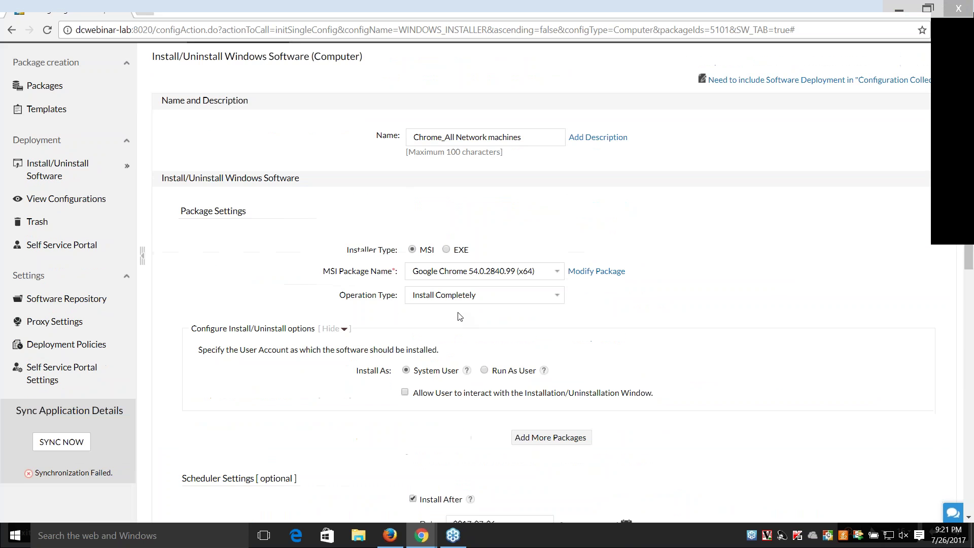
mouse_move(463, 315)
scroll(463, 314, down, 7)
click(515, 220)
click(651, 222)
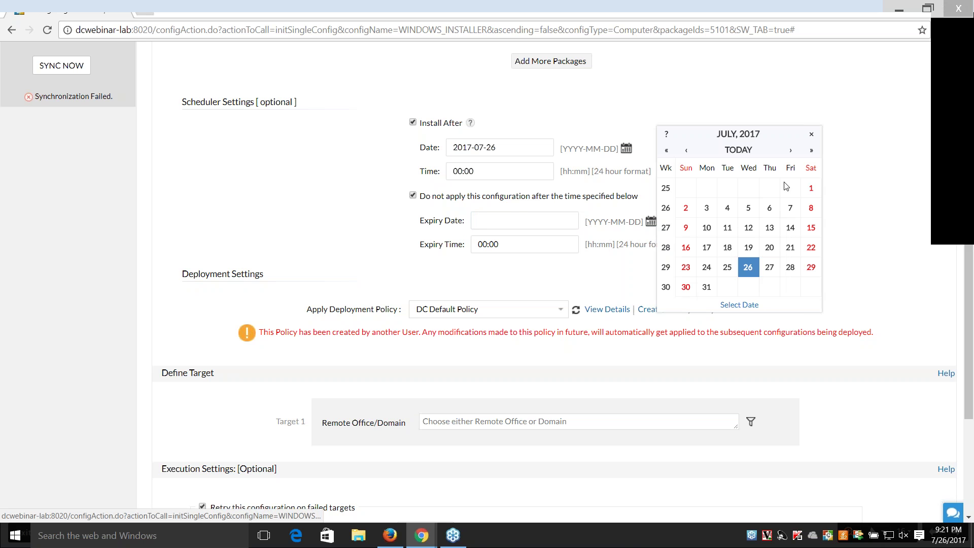
click(790, 150)
click(770, 267)
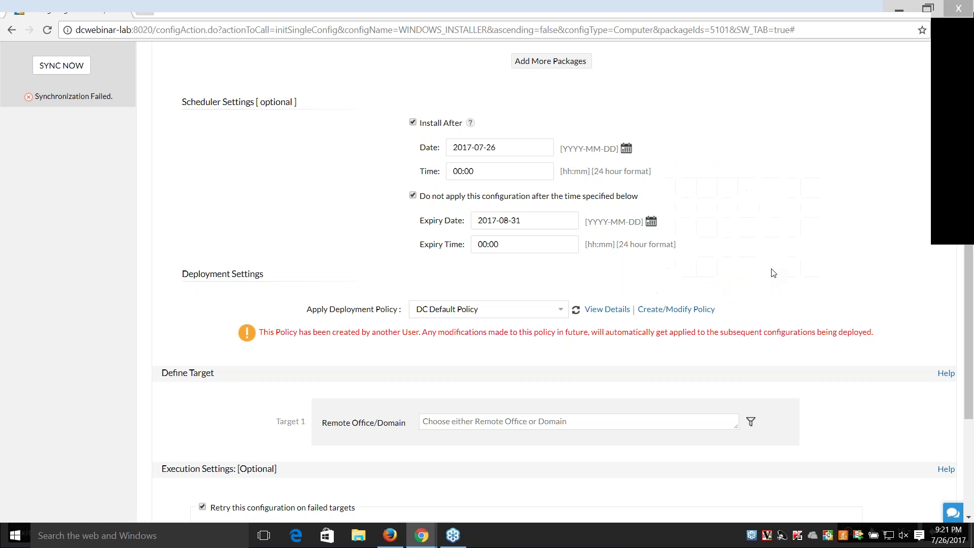
click(528, 244)
- Start creating a new deployment policy and have it initiate deployment at System Startup
scroll(643, 236, down, 3)
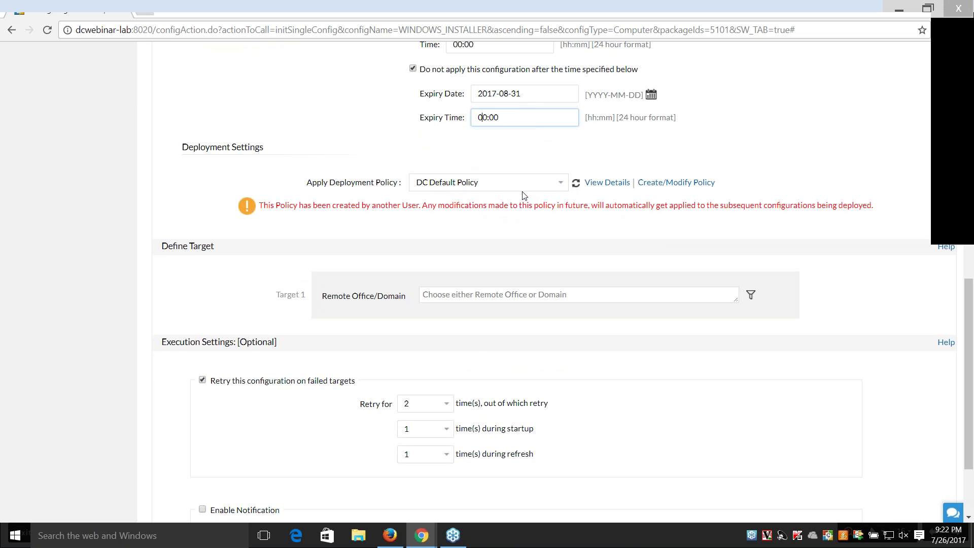
click(694, 184)
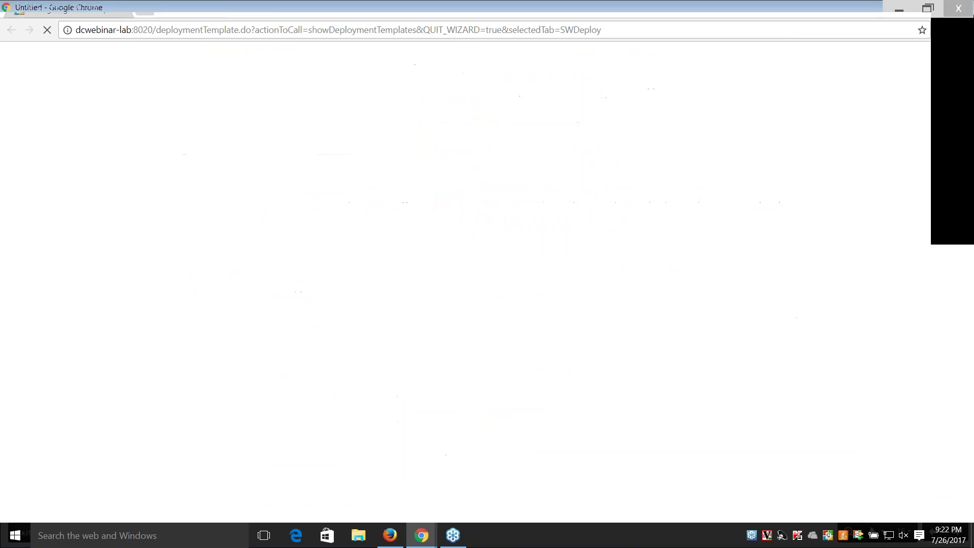
click(205, 160)
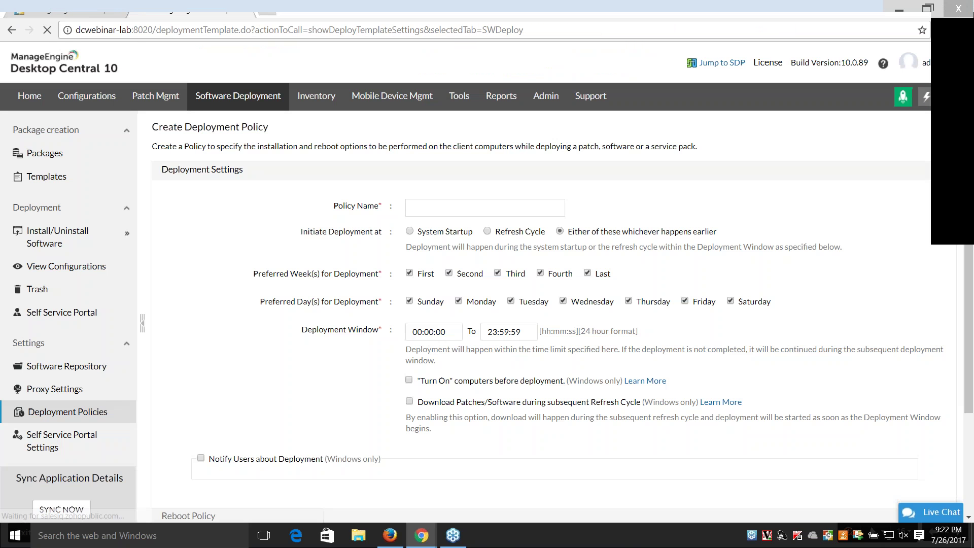
scroll(483, 147, down, 1)
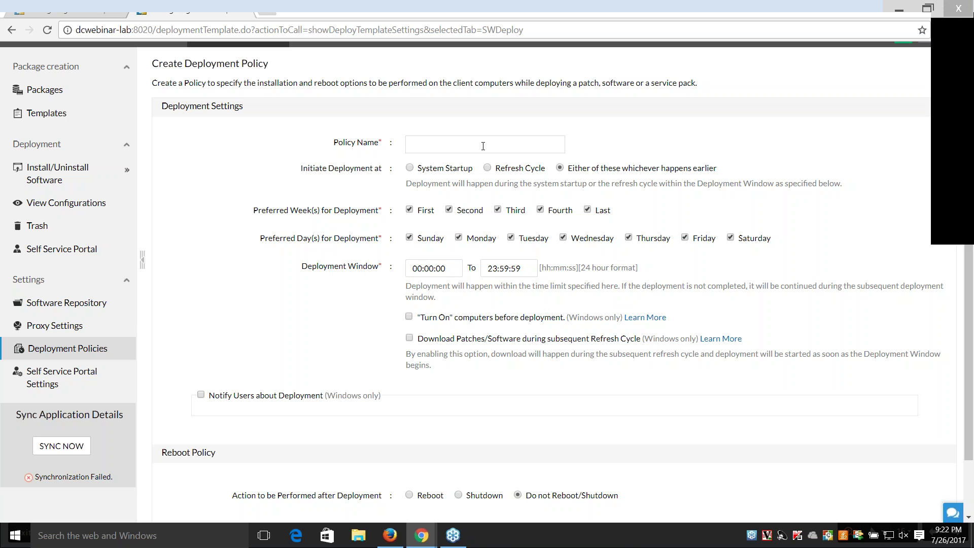
click(409, 168)
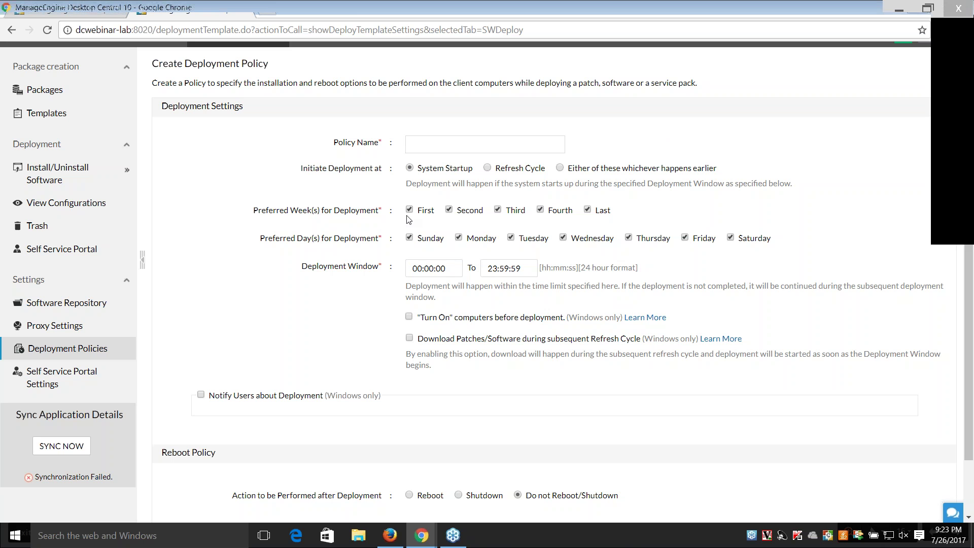
- Set the policy's deployment window to 18:00:00 through 19:59:59 and enable turning on computers before deployment
double_click(419, 269)
text(18)
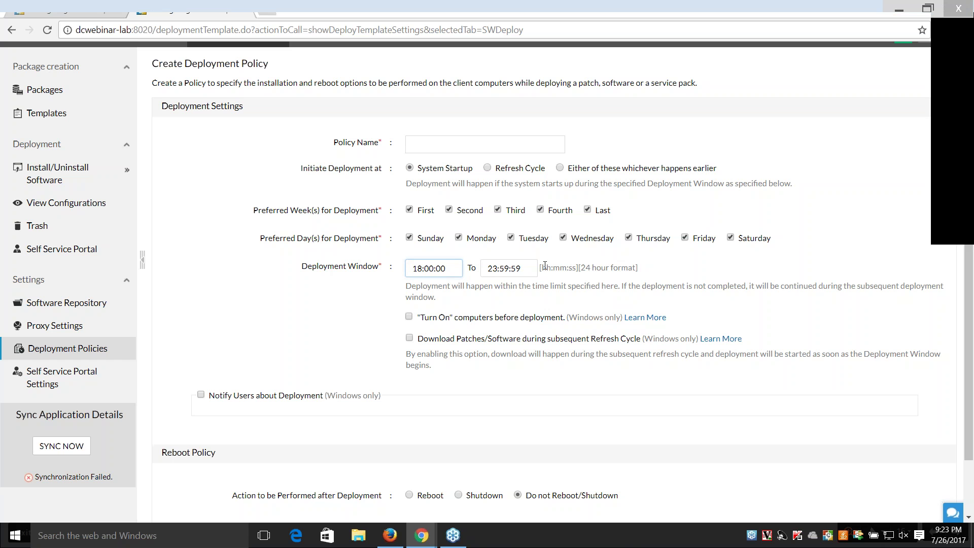
scroll(517, 254, down, 2)
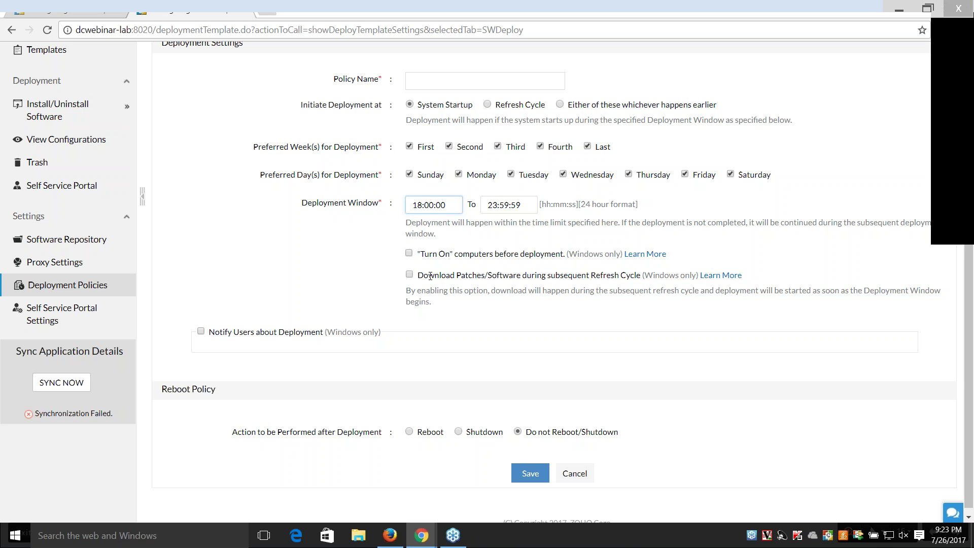
click(409, 253)
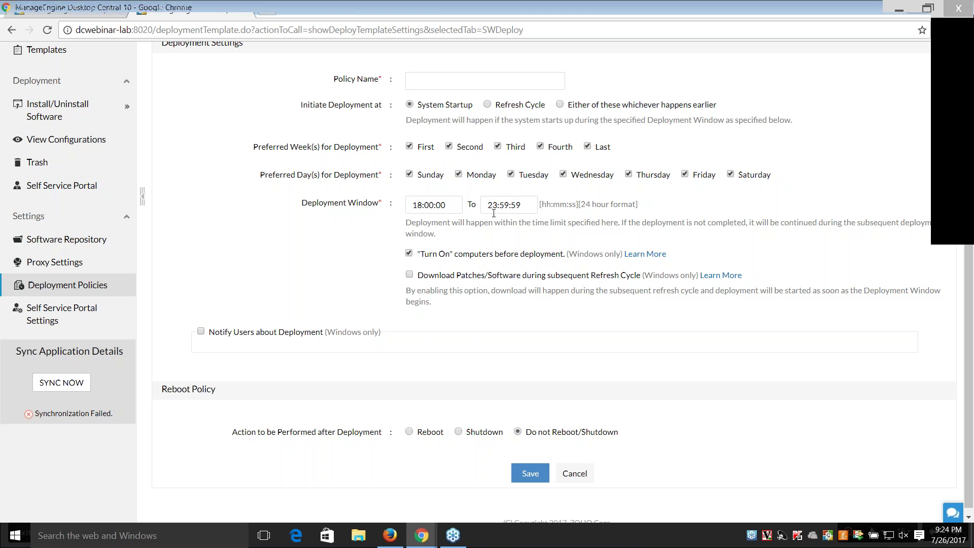
double_click(491, 204)
text(19)
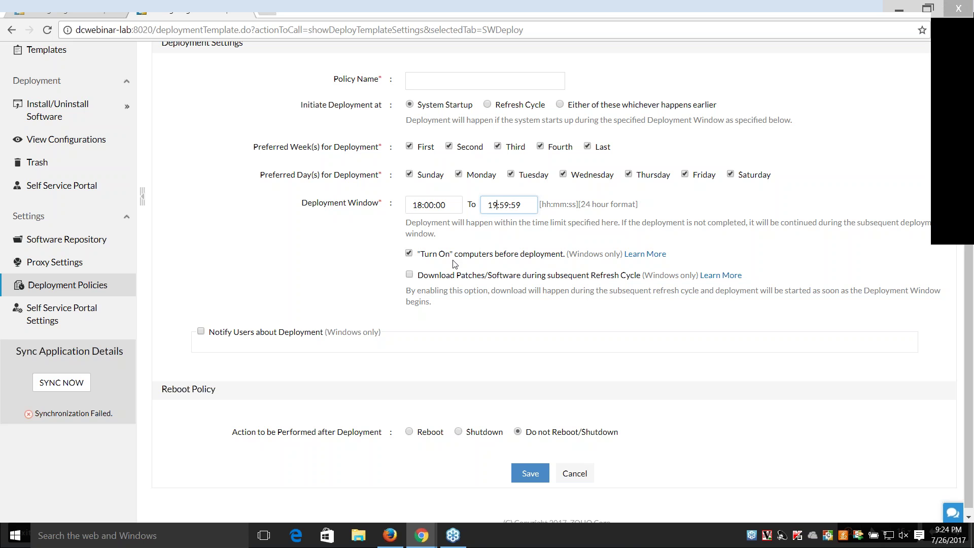
- Enable downloading patches/software during the subsequent refresh cycle for the policy
click(409, 274)
drag(446, 205, 411, 202)
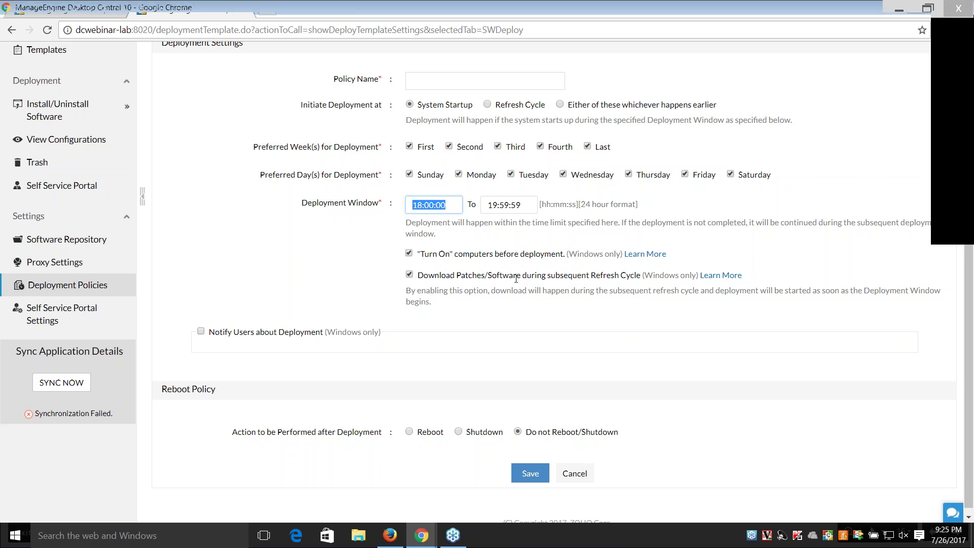
drag(423, 207, 443, 203)
scroll(329, 264, down, 1)
- Enable notifying users about the deployment and review the default notification message
click(201, 325)
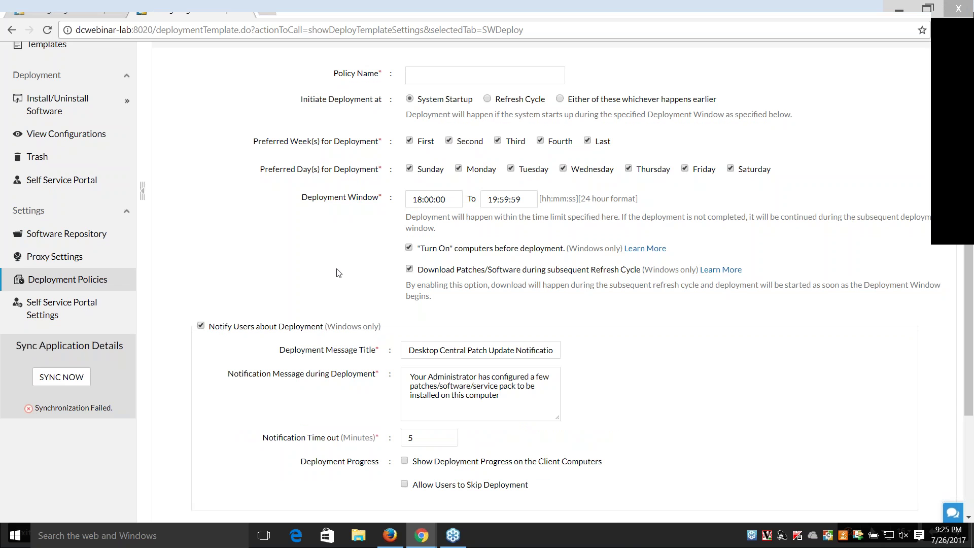
scroll(337, 269, down, 2)
drag(508, 288, 437, 259)
click(404, 244)
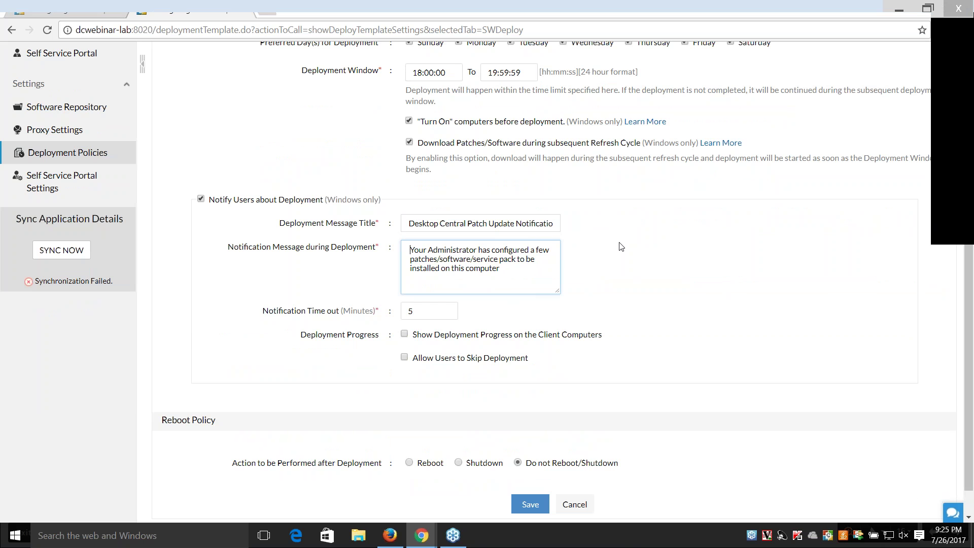
scroll(624, 248, down, 1)
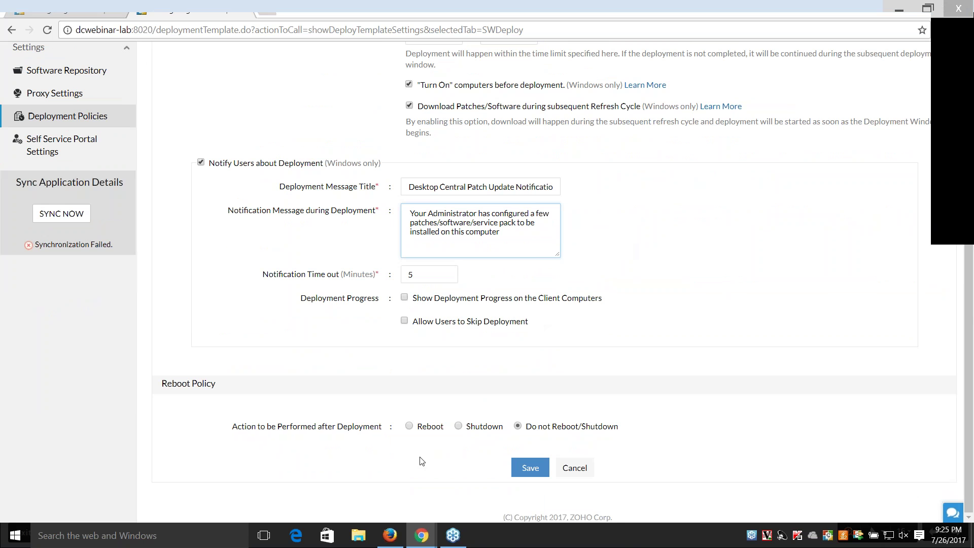
- Set the policy's post-deployment action to Reboot and review the reboot notification message and the policy settings
click(410, 426)
scroll(586, 332, down, 4)
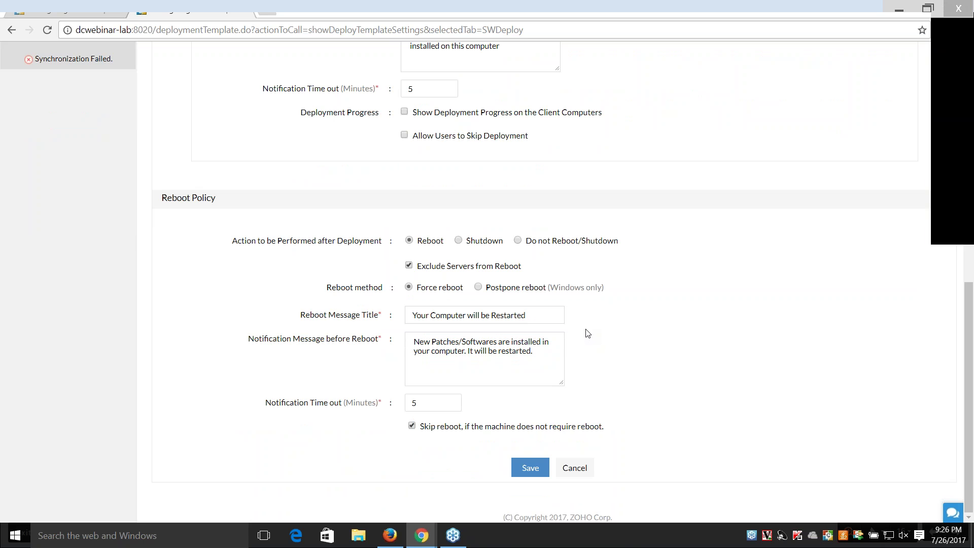
drag(544, 355, 397, 336)
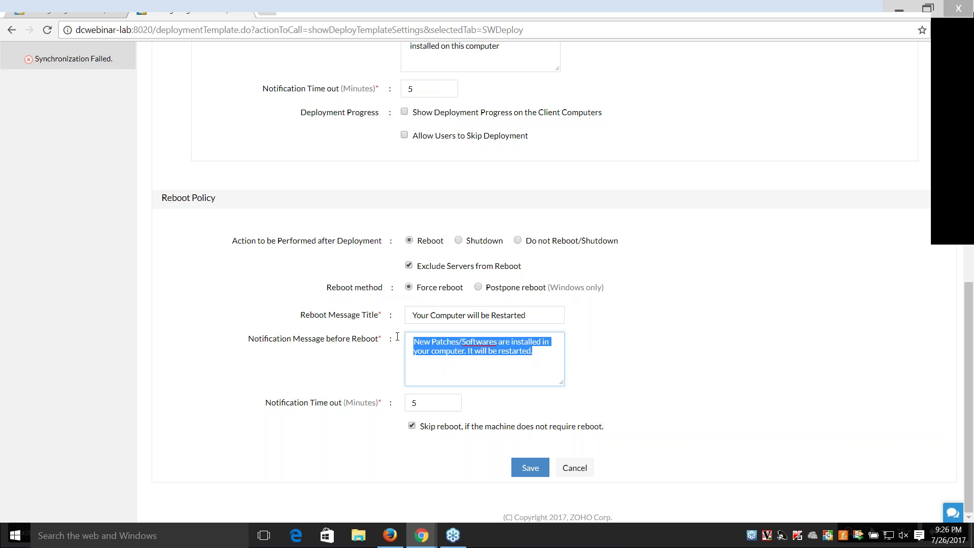
scroll(448, 333, up, 4)
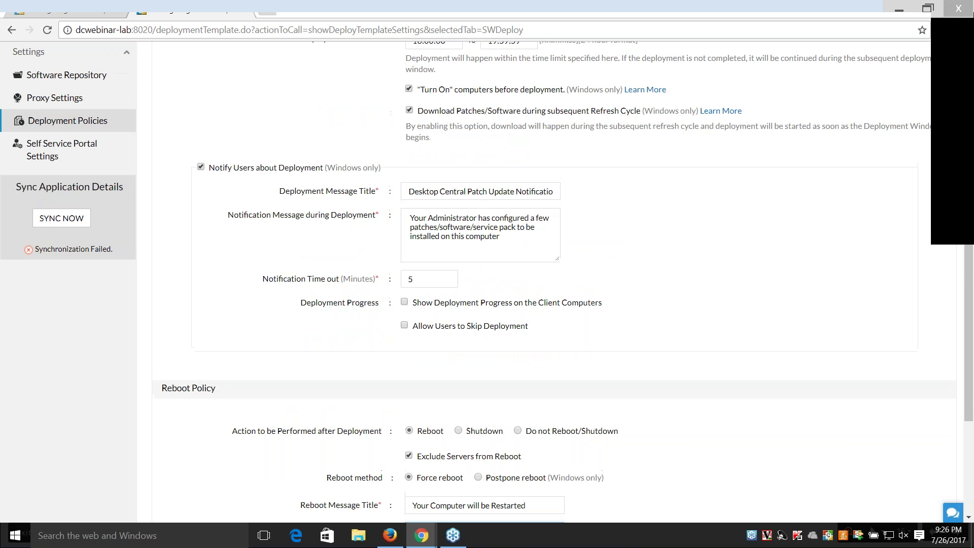
scroll(457, 312, up, 6)
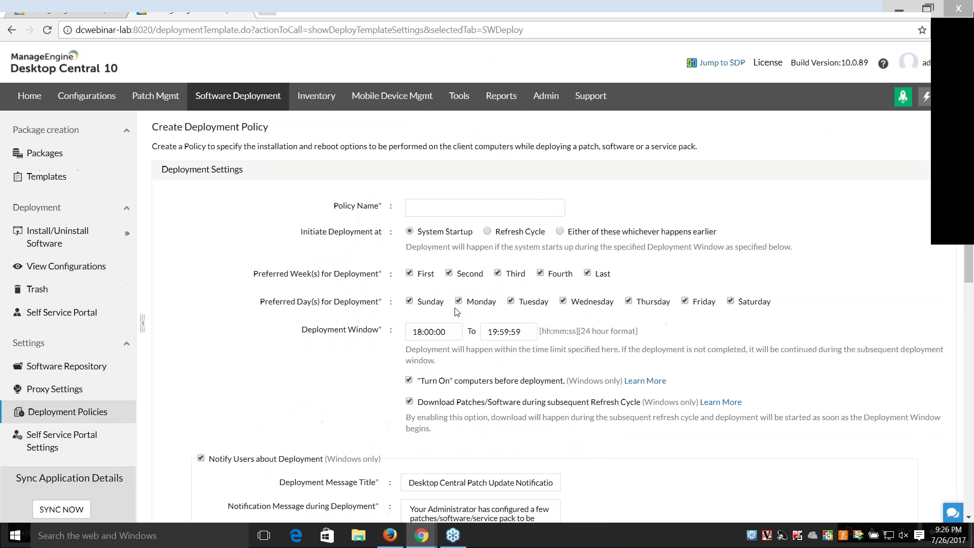
- Return to the Chrome software configuration and apply the existing Chrome Deployment policy
click(79, 11)
click(560, 186)
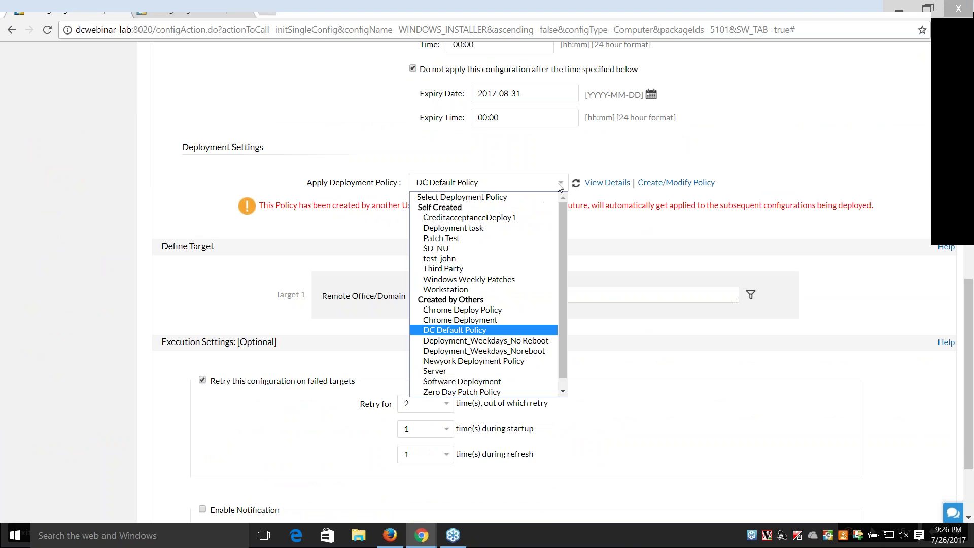
click(523, 321)
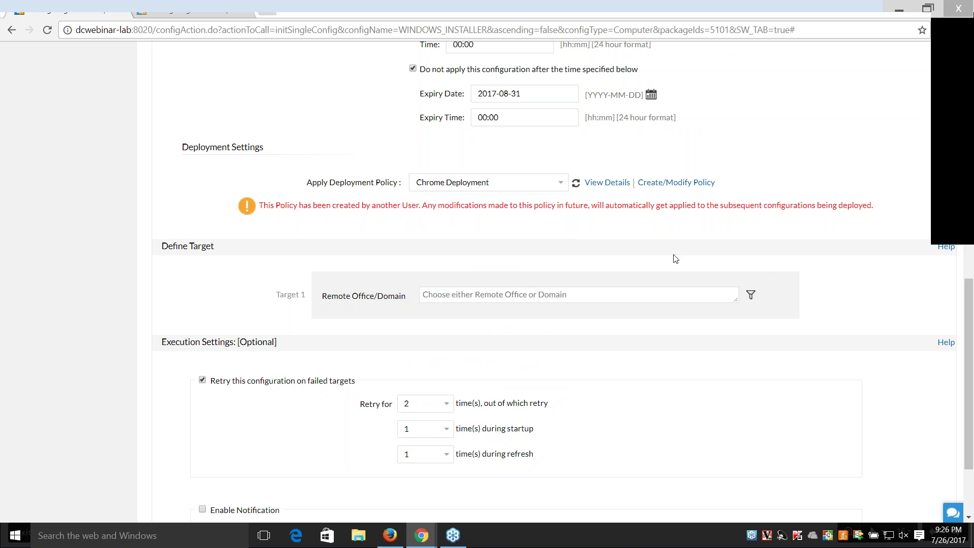
- Choose the ZOHOCORP domain as the target for the configuration
scroll(637, 241, down, 1)
click(534, 233)
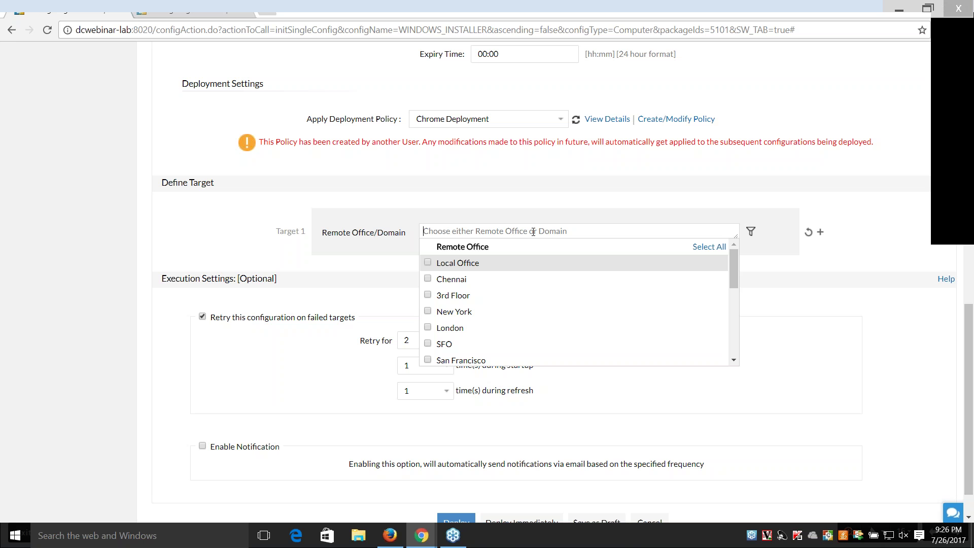
scroll(503, 274, down, 5)
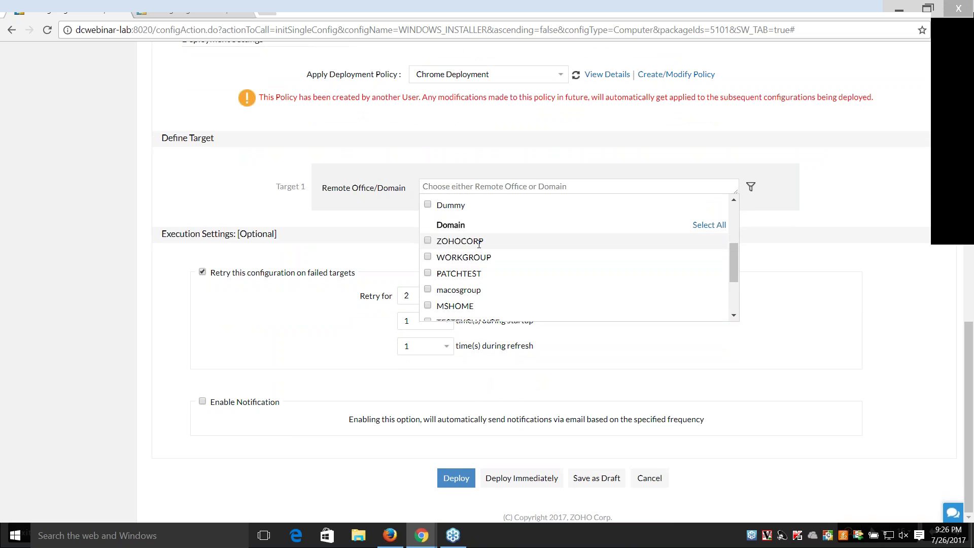
click(428, 241)
click(838, 271)
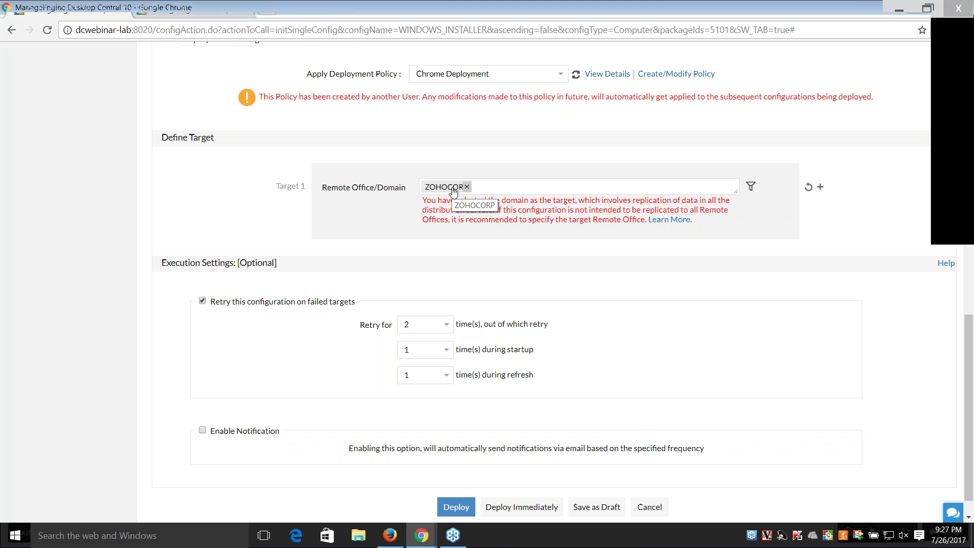
- Replace the ZOHOCORP domain in Target 1 with the New York remote office
click(490, 187)
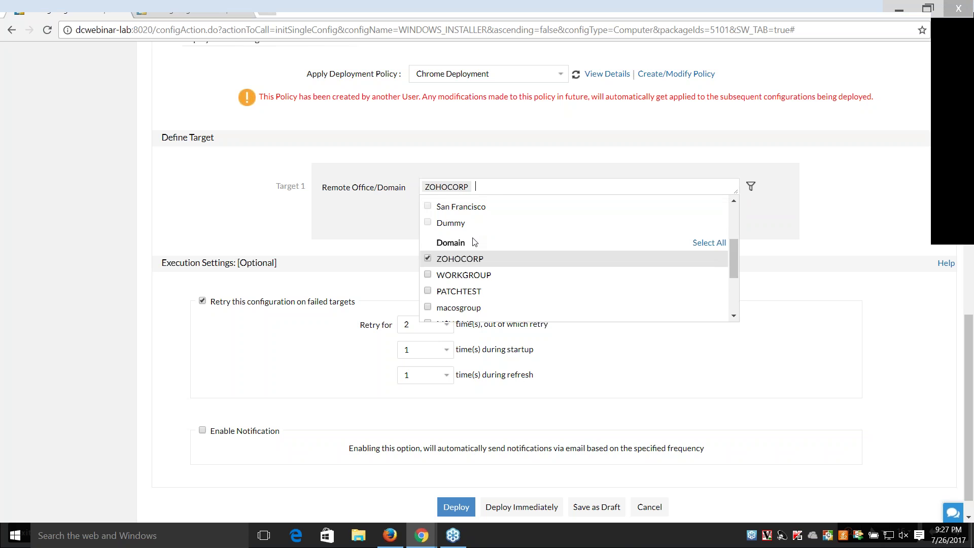
scroll(475, 241, up, 3)
scroll(446, 254, down, 3)
click(466, 186)
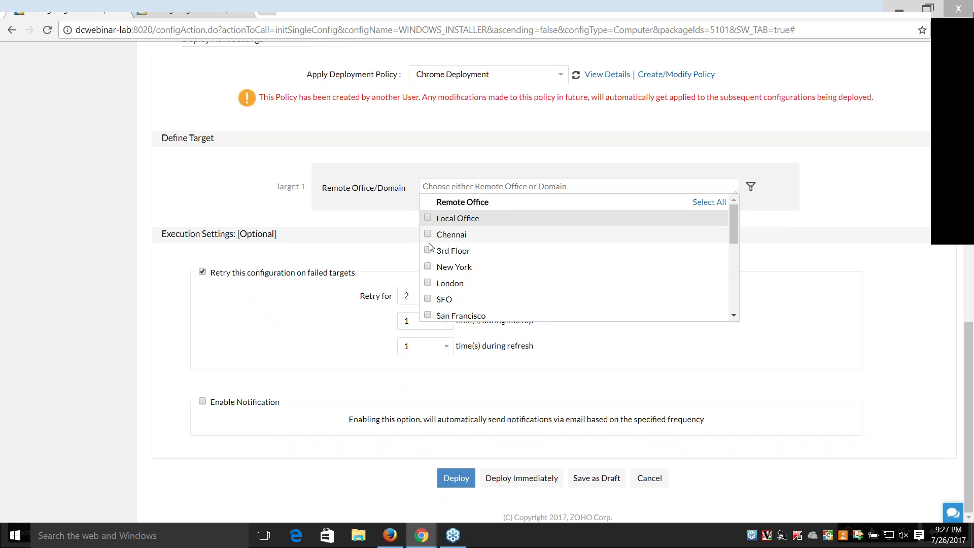
click(430, 268)
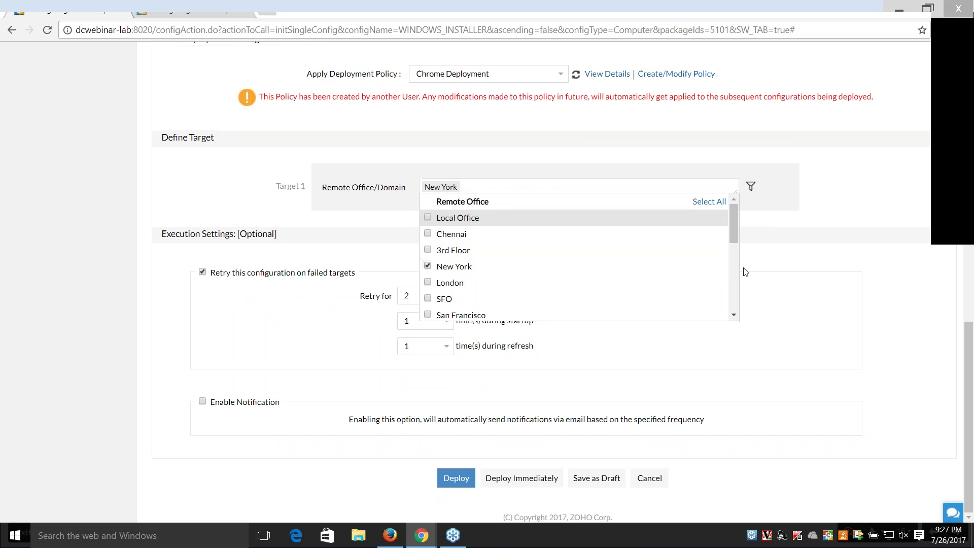
click(791, 262)
- Remove the New York remote office from Target 1
mouse_move(687, 202)
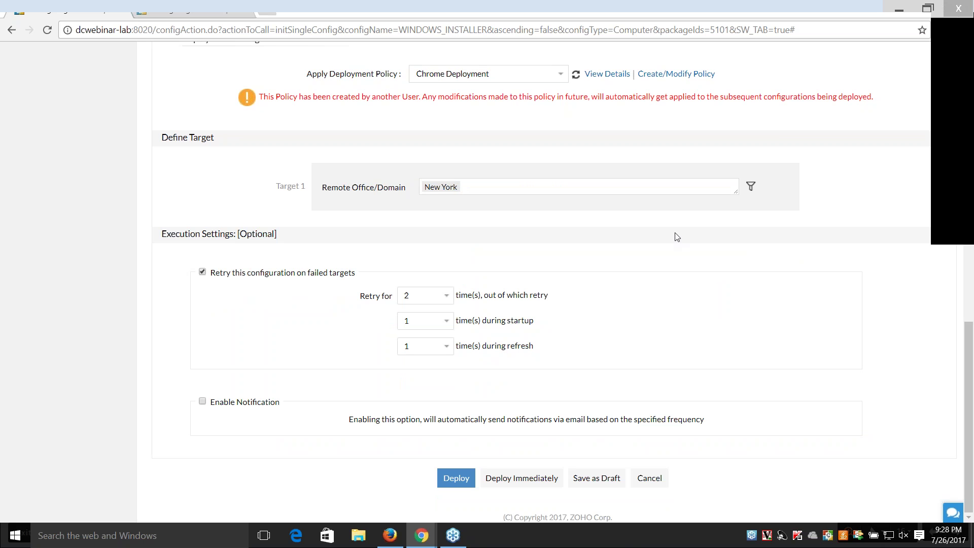
mouse_move(444, 197)
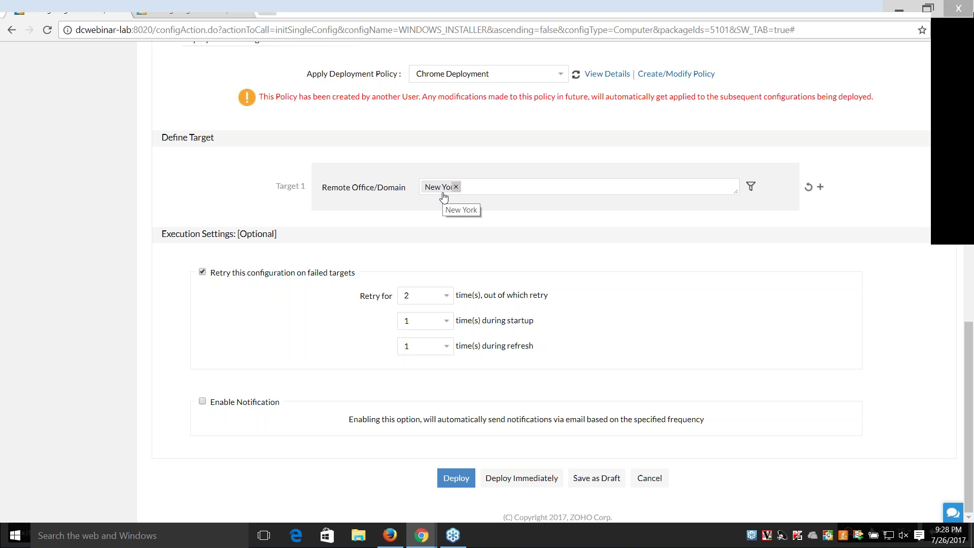
click(456, 187)
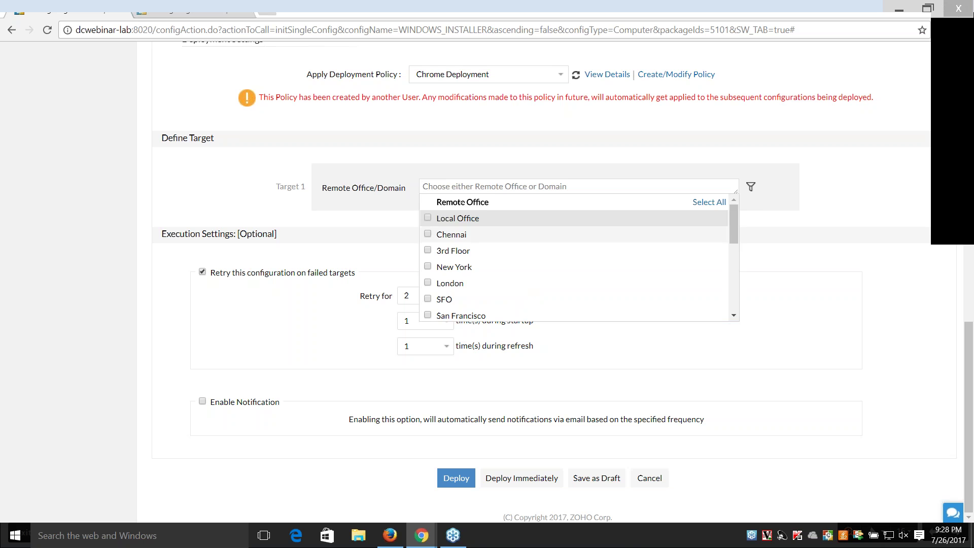
- Choose the ZOHOCORP domain again as the remote office/domain for Target 1
scroll(482, 270, down, 5)
scroll(450, 245, up, 2)
click(450, 243)
click(796, 237)
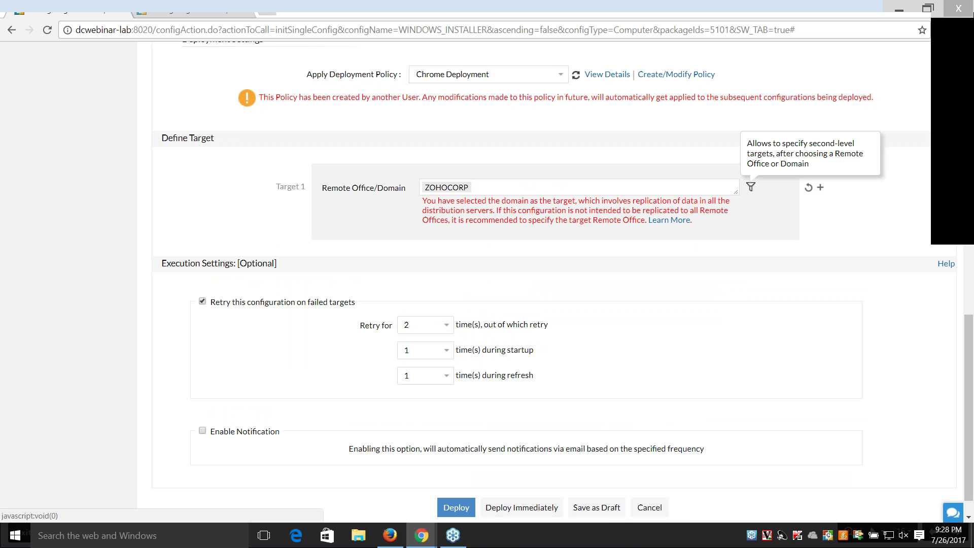
- Show the second-level filters for Target 1 and set its exclusion criterion to Machine Type
click(751, 187)
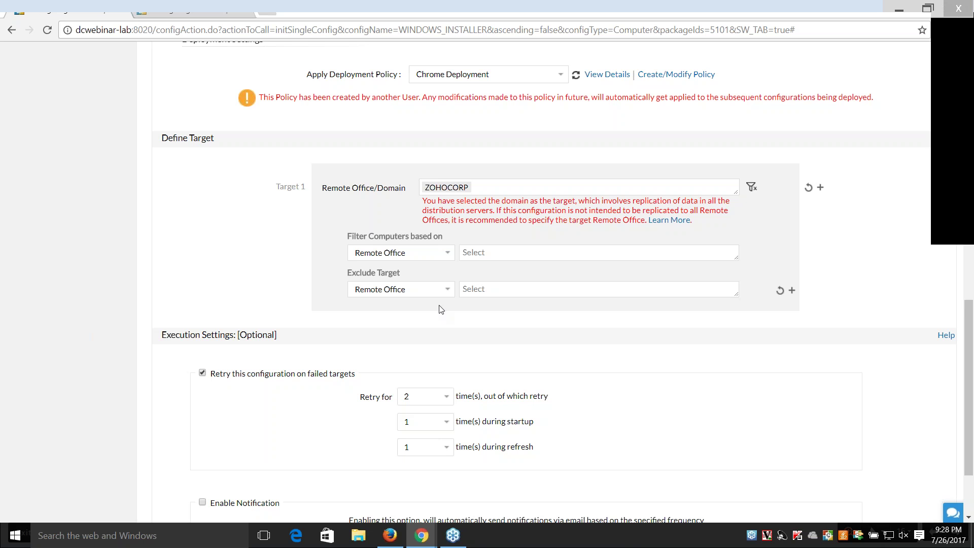
click(446, 292)
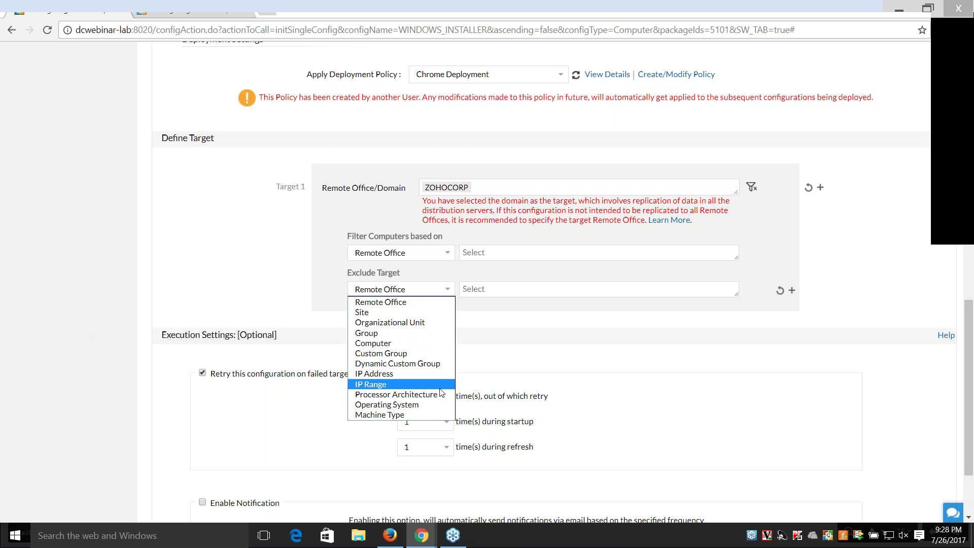
click(422, 413)
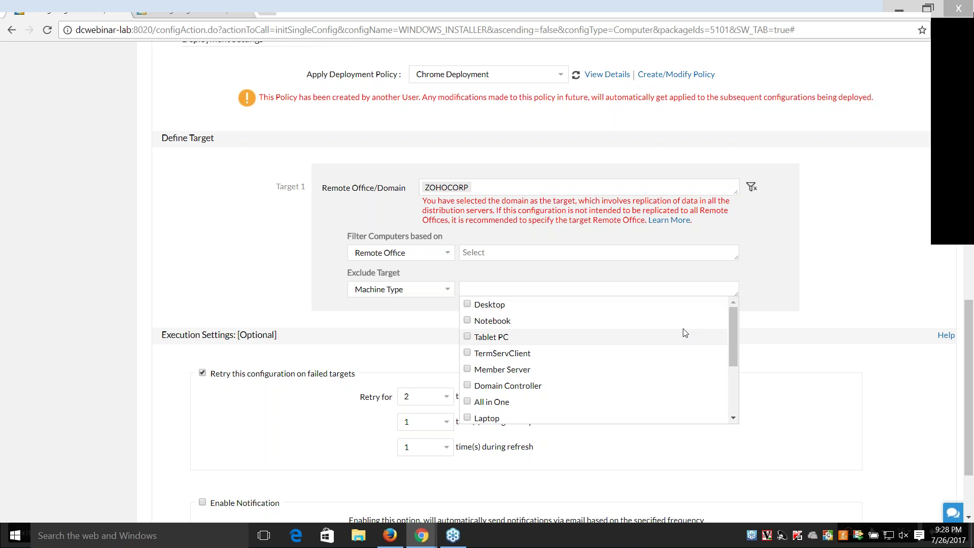
click(806, 315)
- Enable notifications in the execution settings and set the e-mail interval to every 3 hours
scroll(807, 315, down, 1)
scroll(807, 315, down, 1)
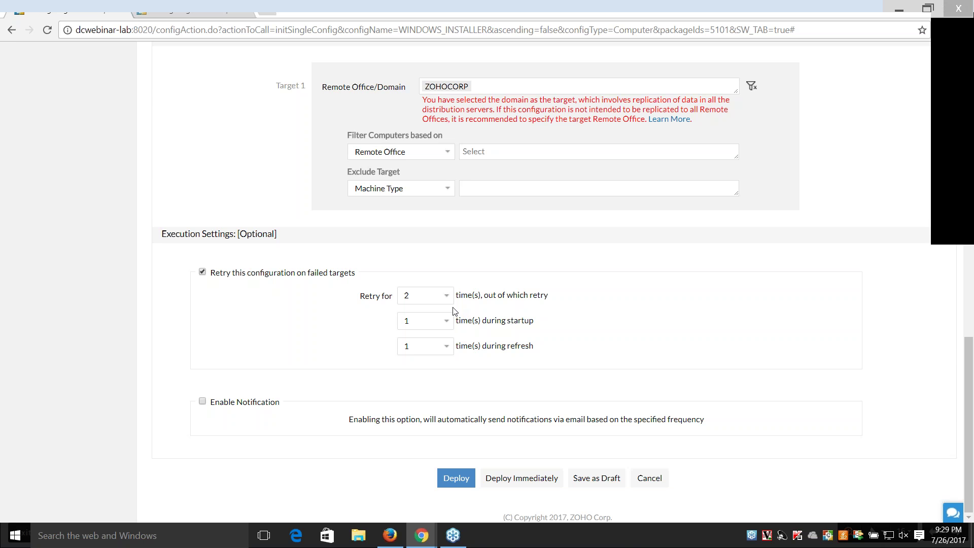
click(202, 401)
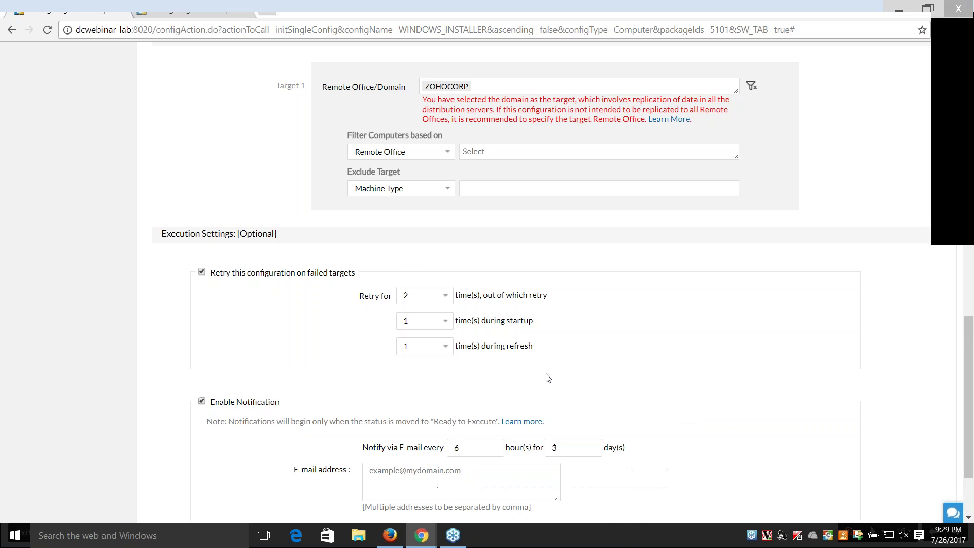
scroll(558, 373, down, 2)
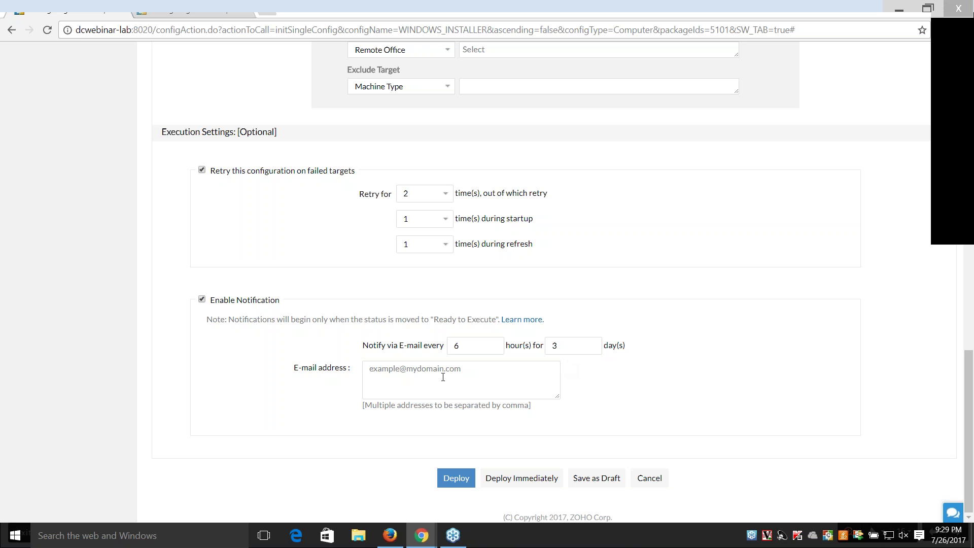
click(464, 369)
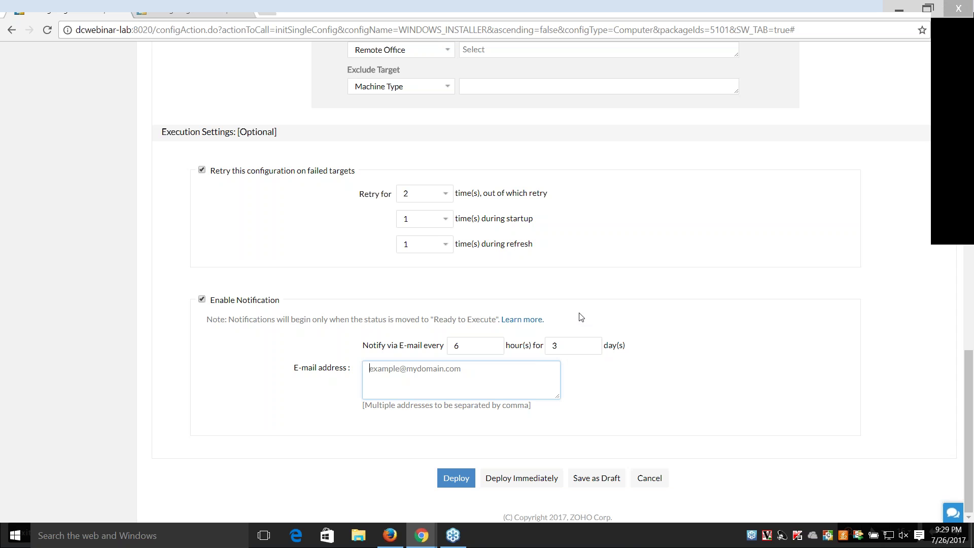
click(498, 348)
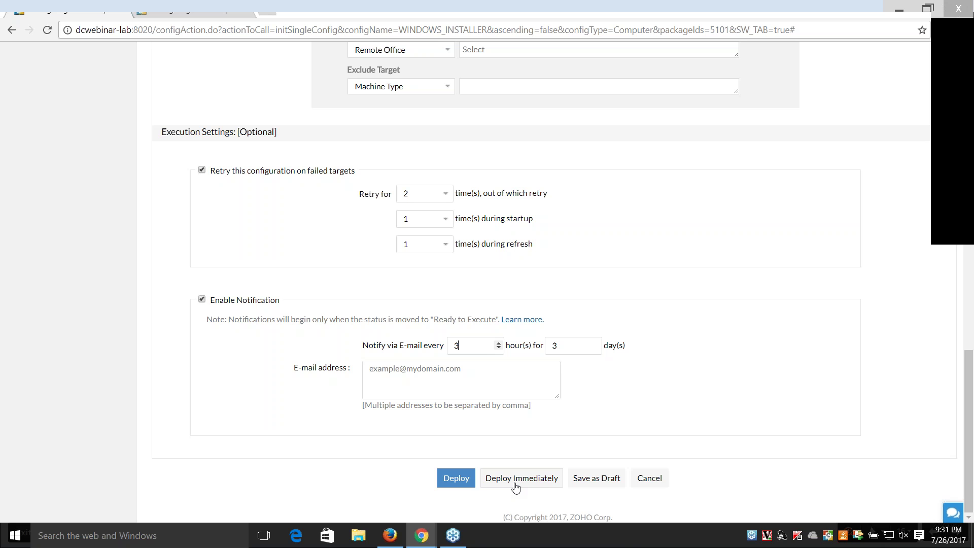
- Open the list of software configurations and show those created by all users
scroll(466, 396, up, 14)
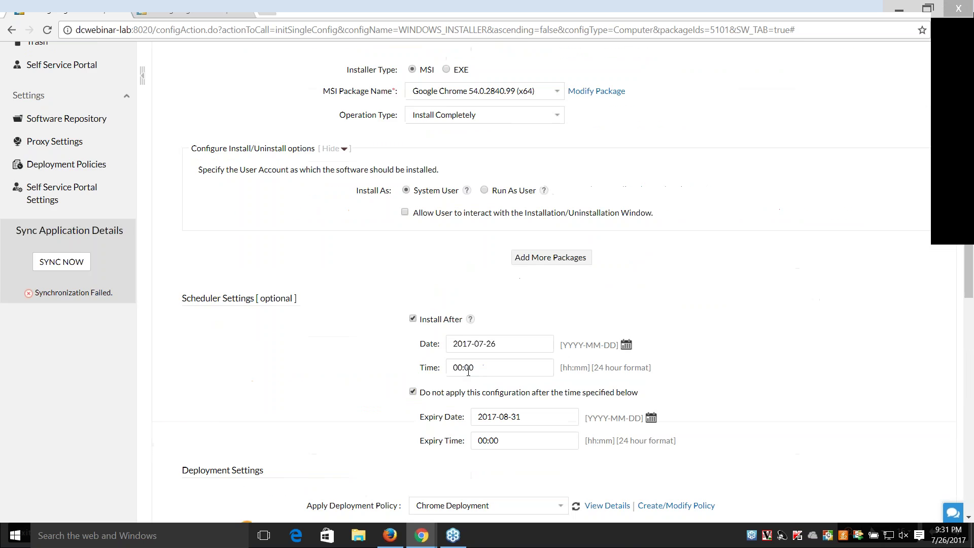
scroll(468, 372, up, 3)
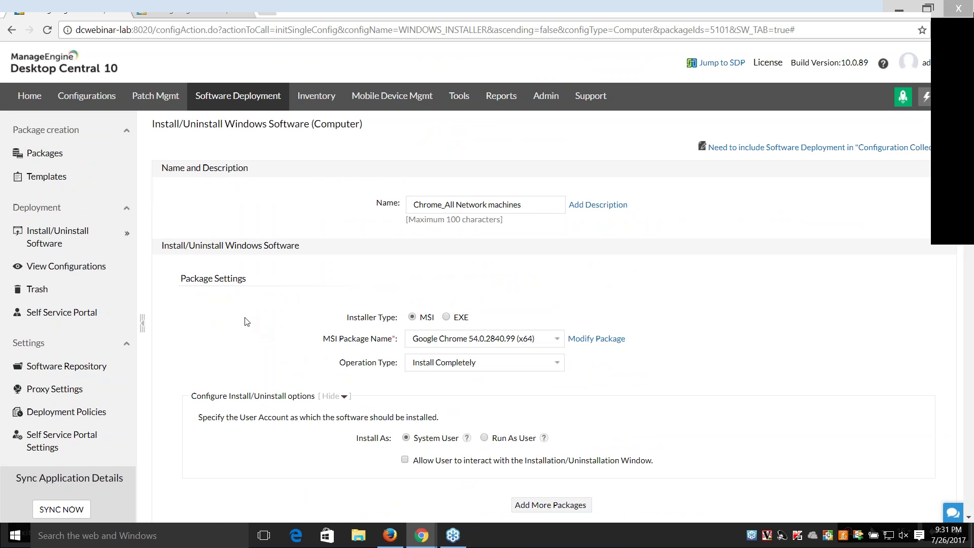
click(76, 269)
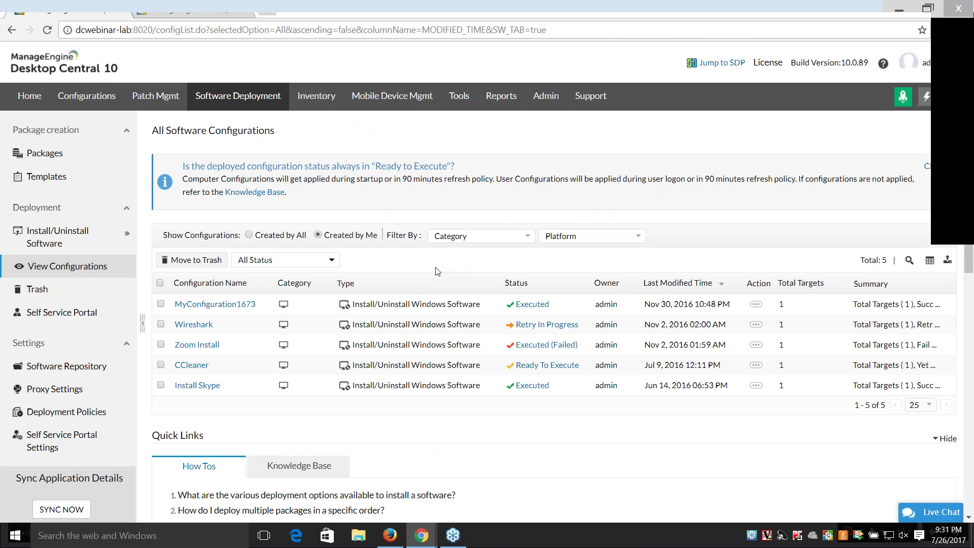
scroll(345, 224, down, 1)
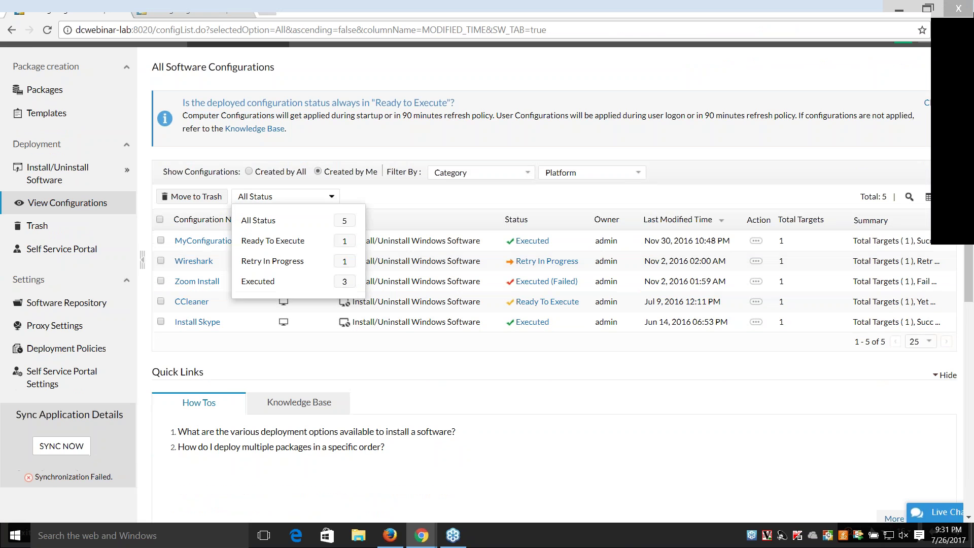
click(250, 172)
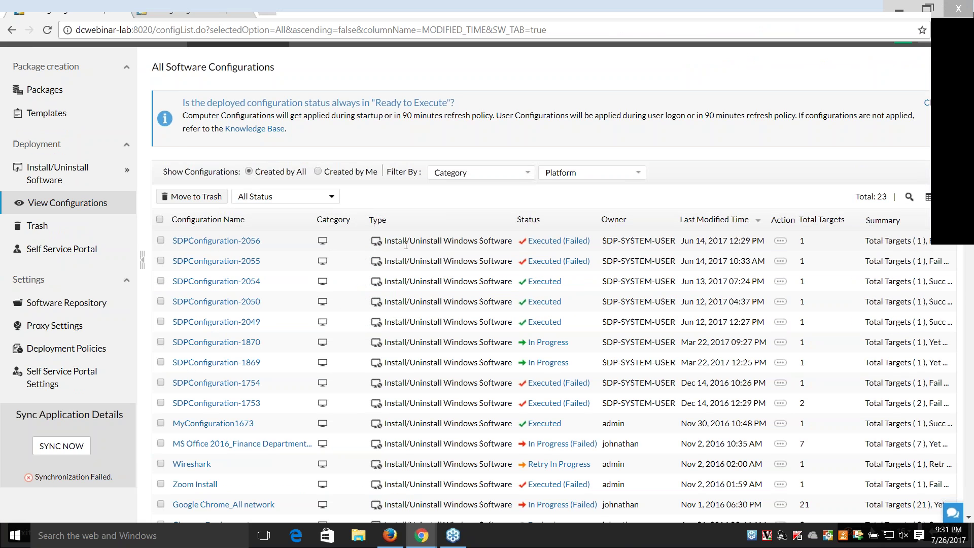
- Open the execution status of the Google Chrome_All network configuration
scroll(235, 337, down, 3)
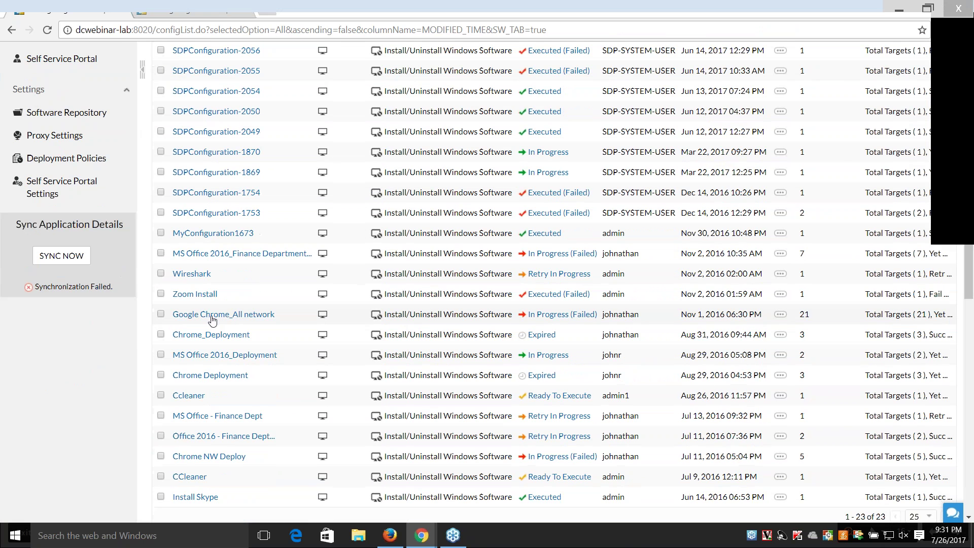
mouse_move(558, 317)
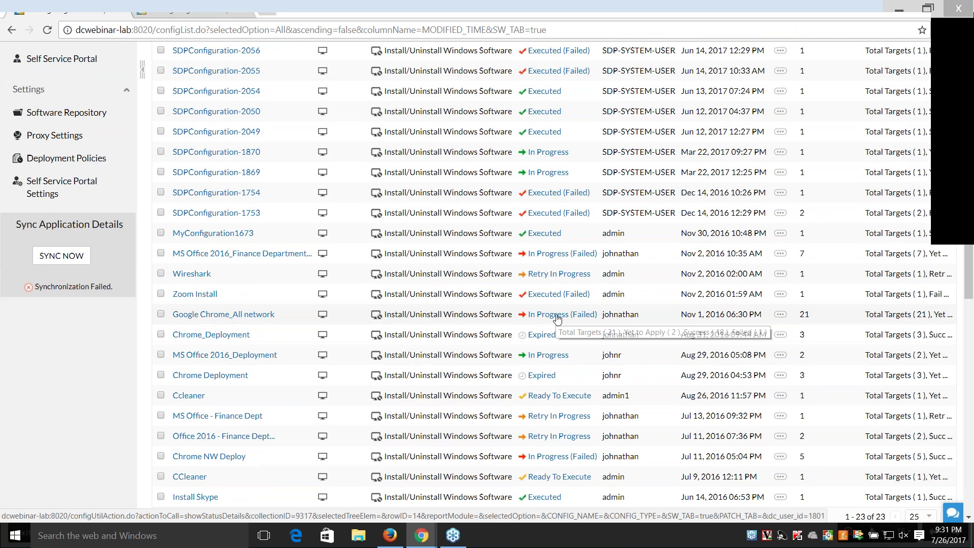
click(558, 314)
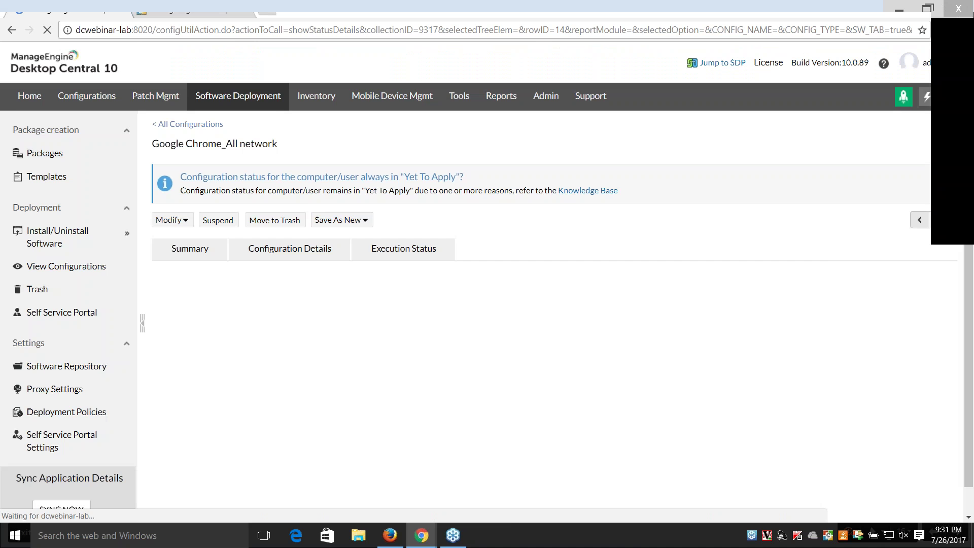
scroll(567, 310, down, 3)
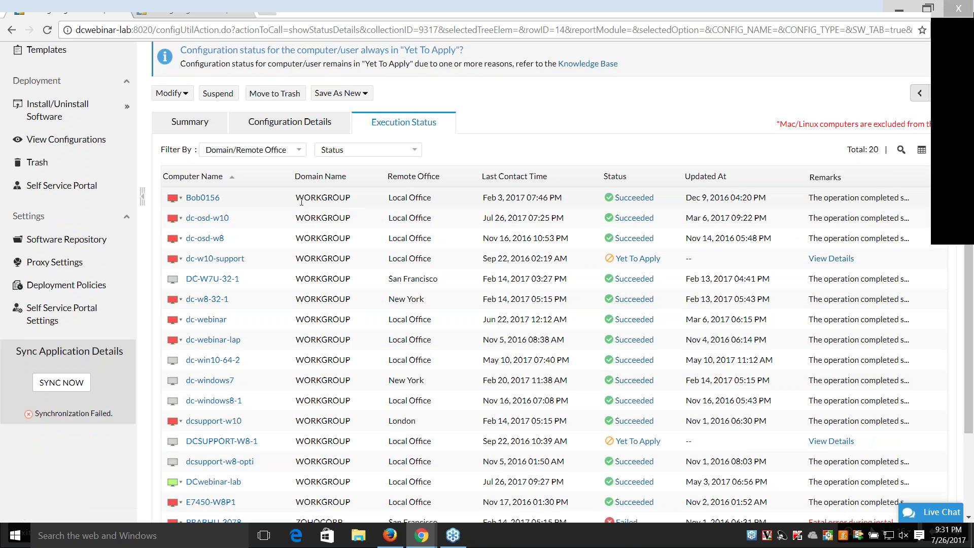
scroll(277, 203, down, 1)
- View the status details for the dc-w10-support computer, close them and review the other target computers
drag(604, 135, 593, 200)
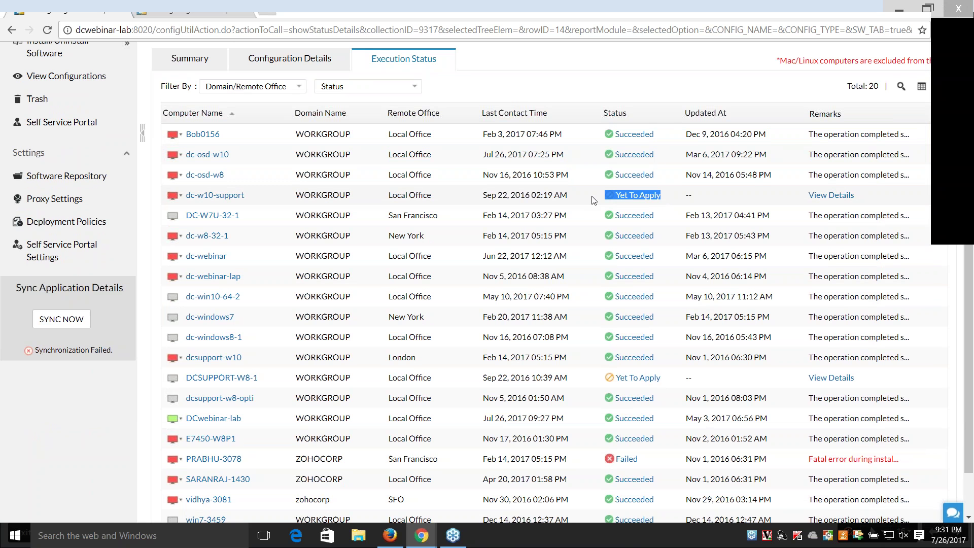
click(829, 197)
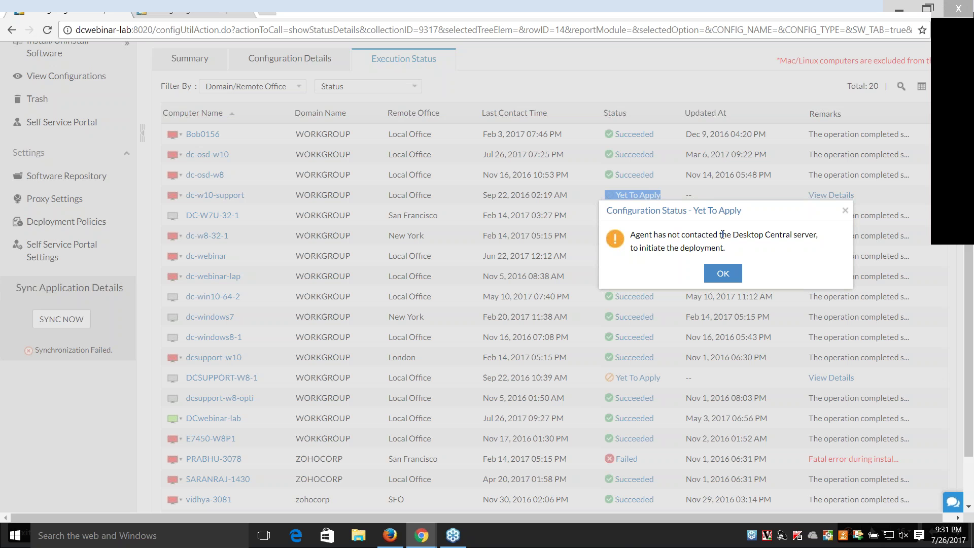
click(723, 274)
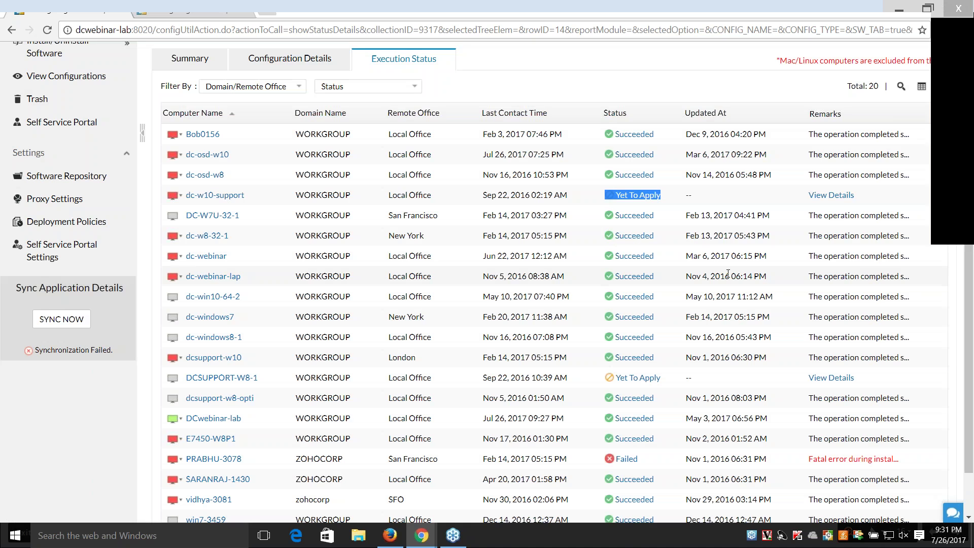
scroll(727, 263, down, 1)
scroll(680, 380, down, 1)
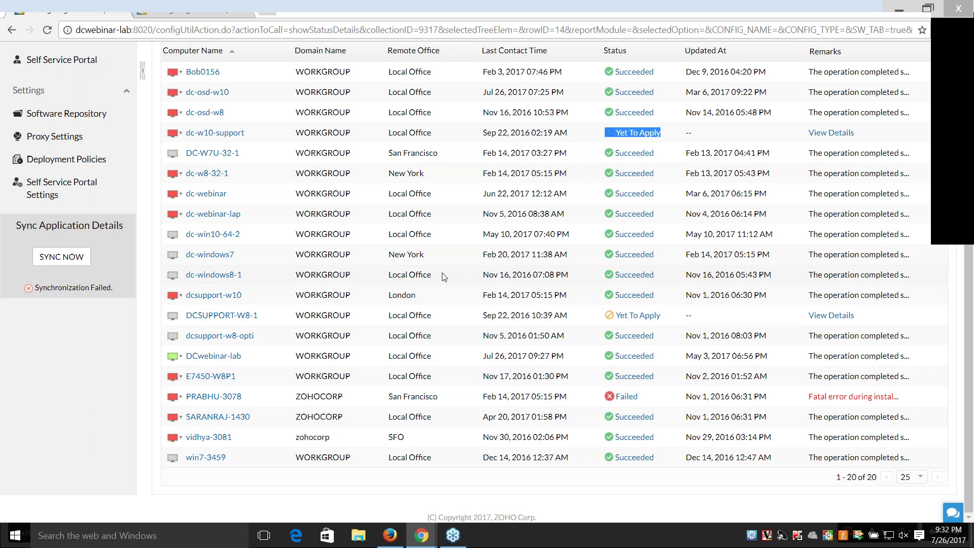
scroll(650, 284, up, 5)
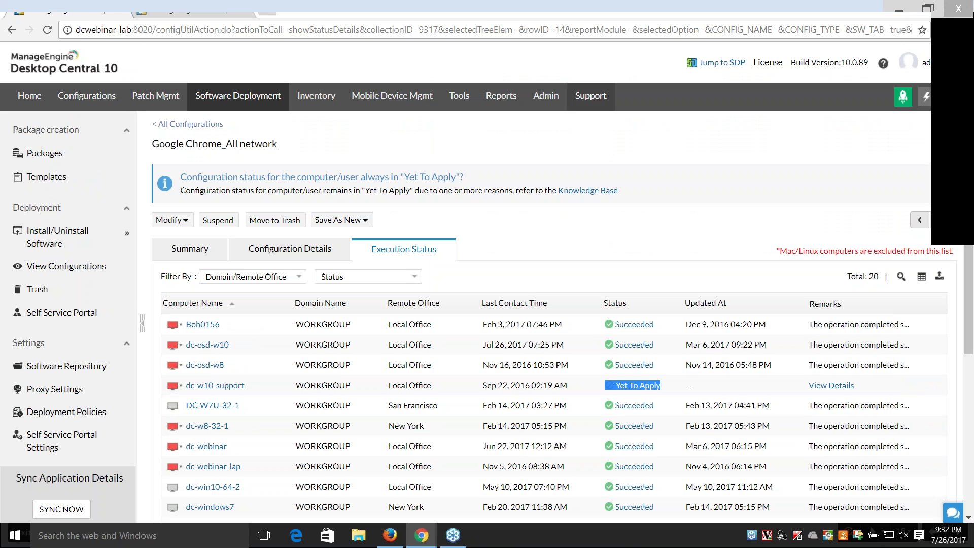
key(alt+Tab)
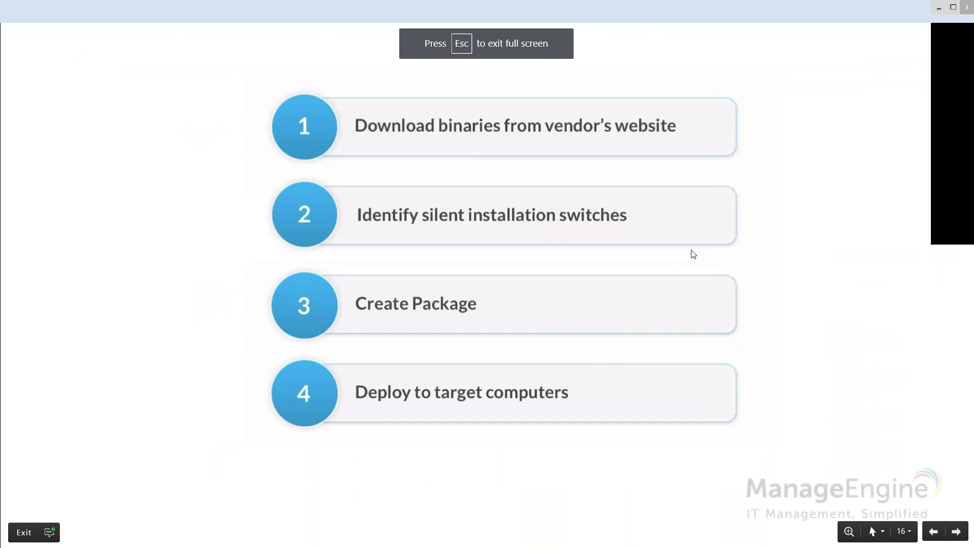
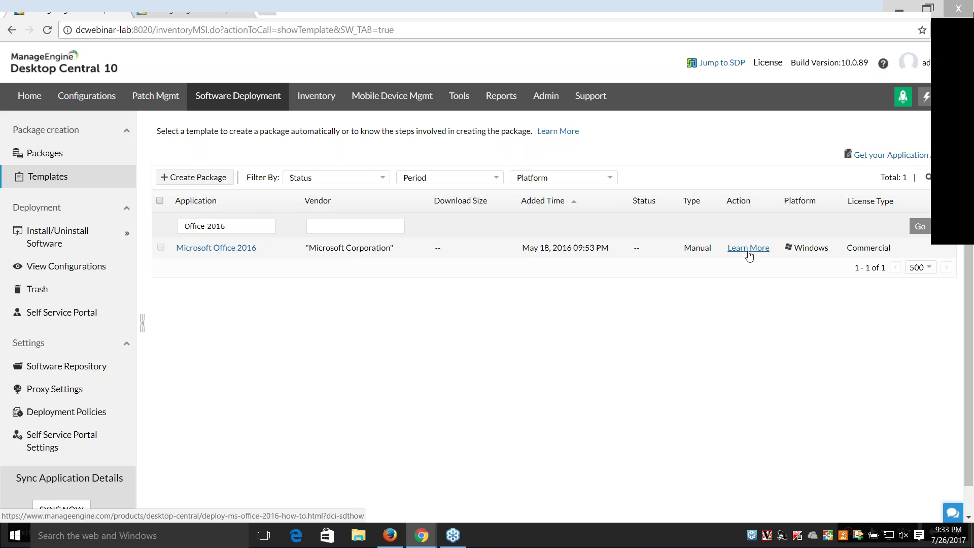
- Open the how-to document for the Microsoft Office 2016 template and read its overview and package download steps
click(748, 248)
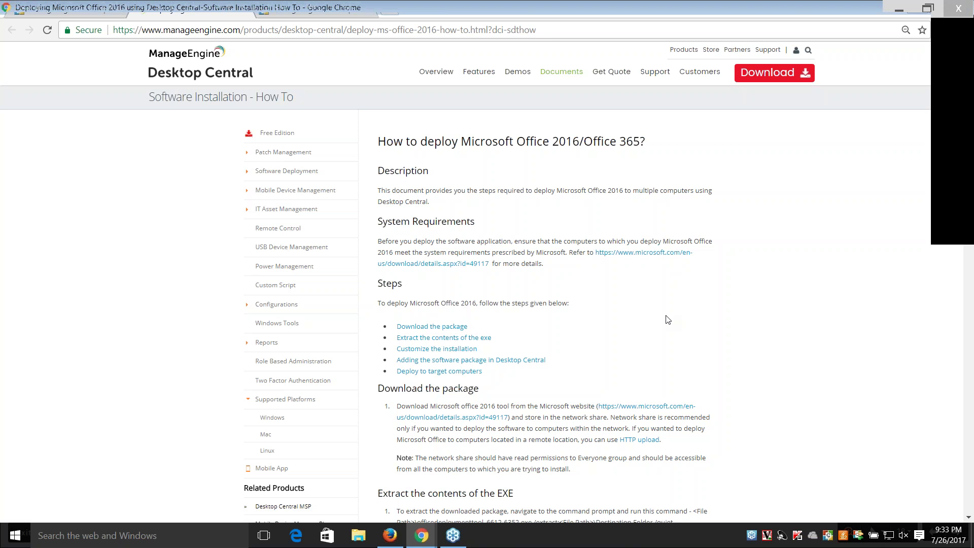
scroll(668, 320, down, 1)
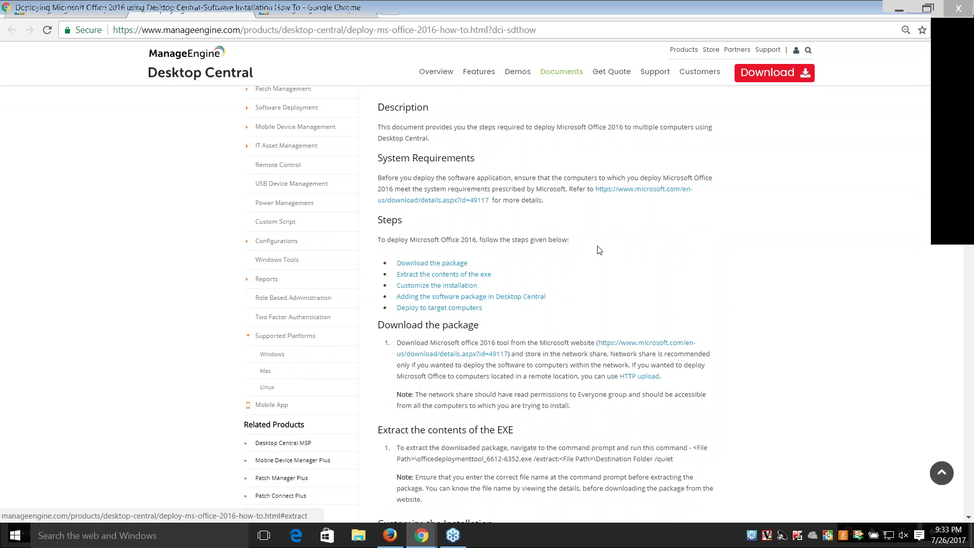
scroll(600, 248, down, 2)
click(93, 12)
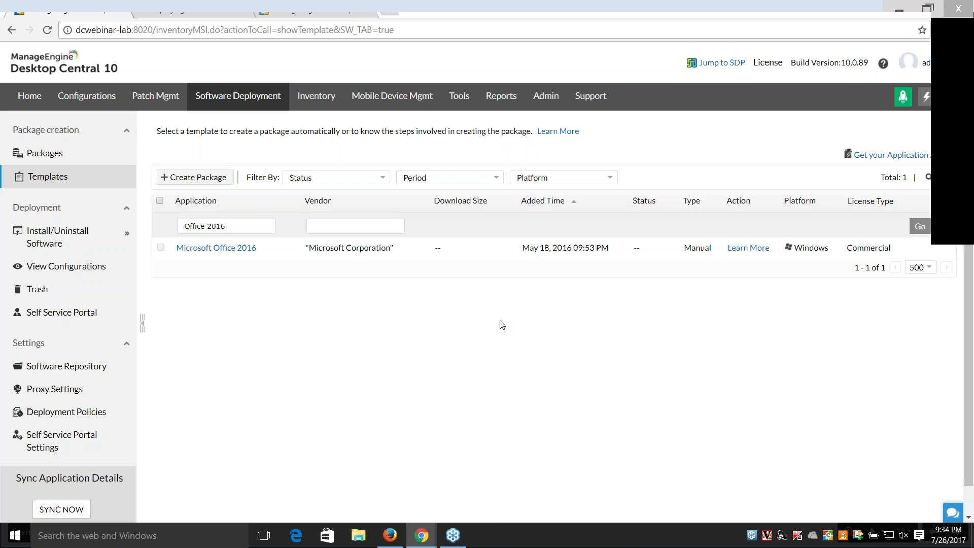
click(175, 14)
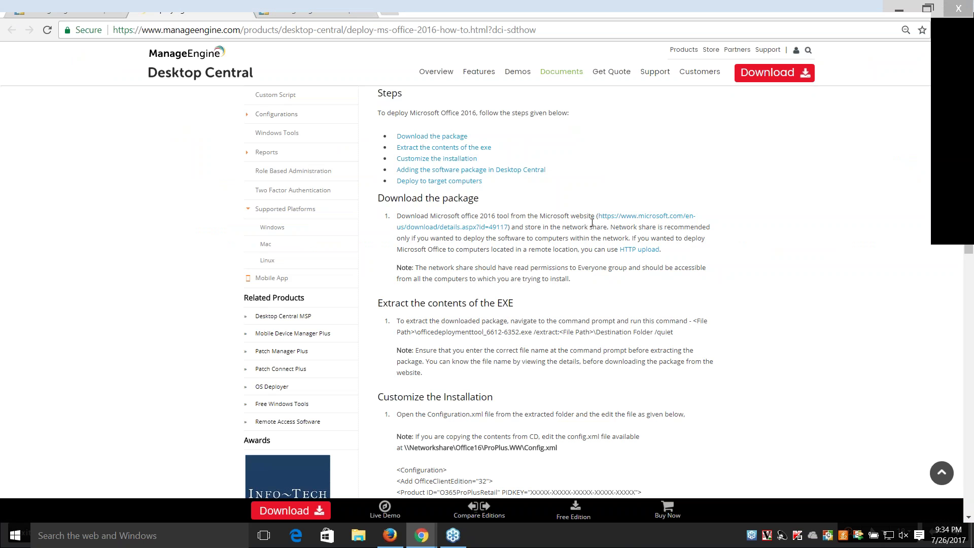
scroll(574, 223, up, 1)
scroll(572, 230, up, 1)
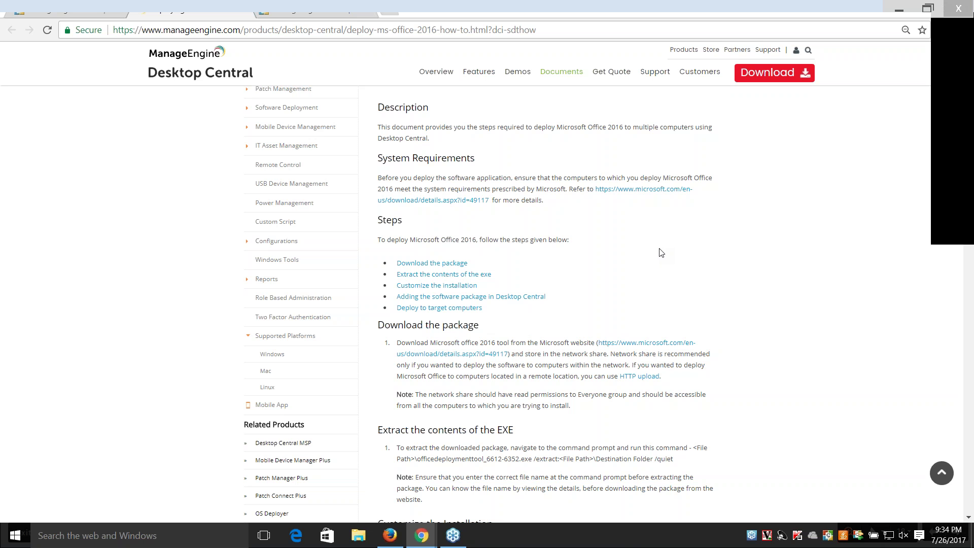
- Read the Customize the Installation section, examining the Config.xml path, the product ID line and the notes
scroll(662, 253, down, 4)
scroll(686, 324, down, 3)
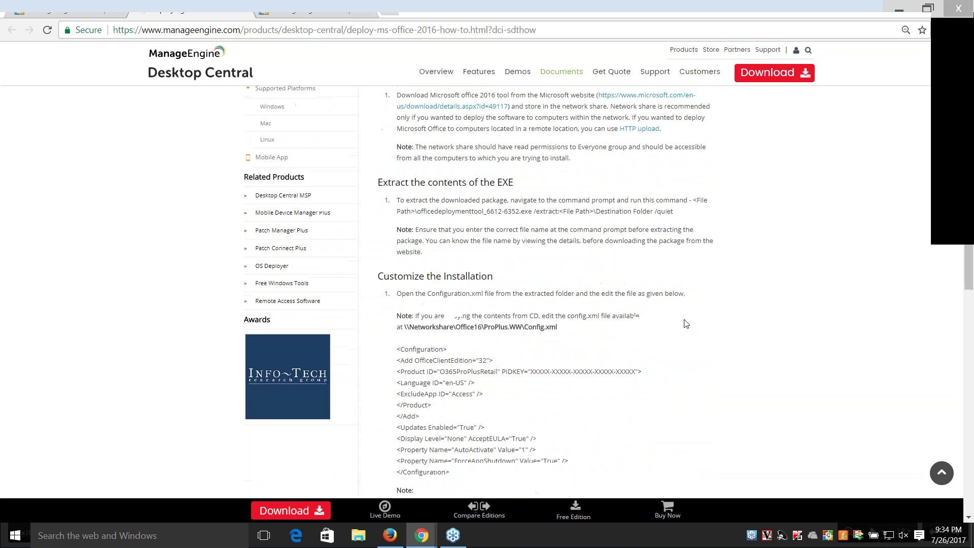
drag(557, 259, 524, 260)
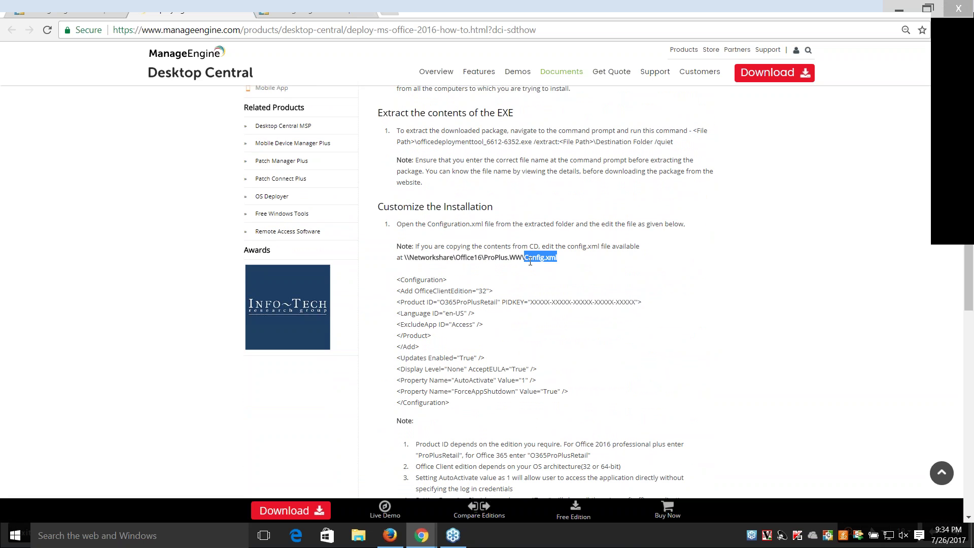
scroll(707, 292, down, 1)
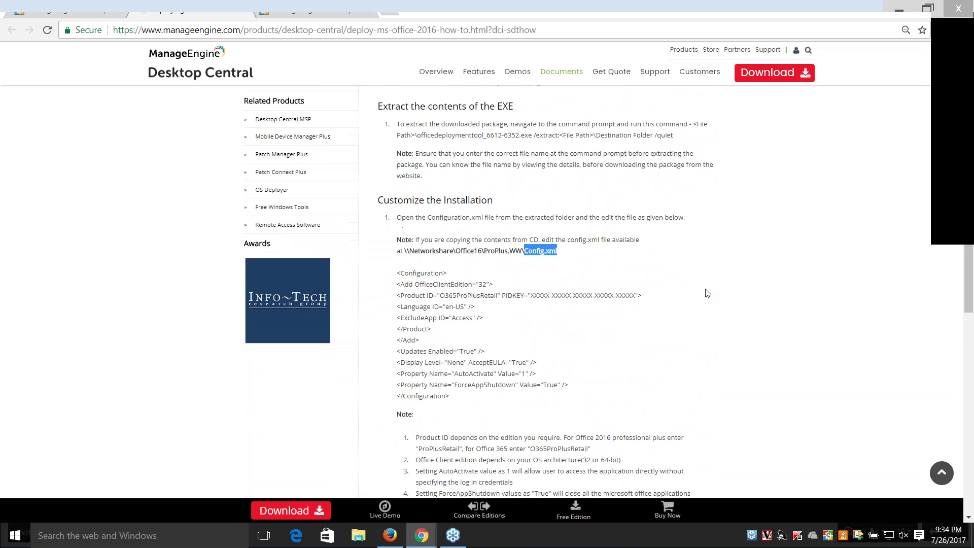
drag(528, 238, 606, 238)
click(637, 239)
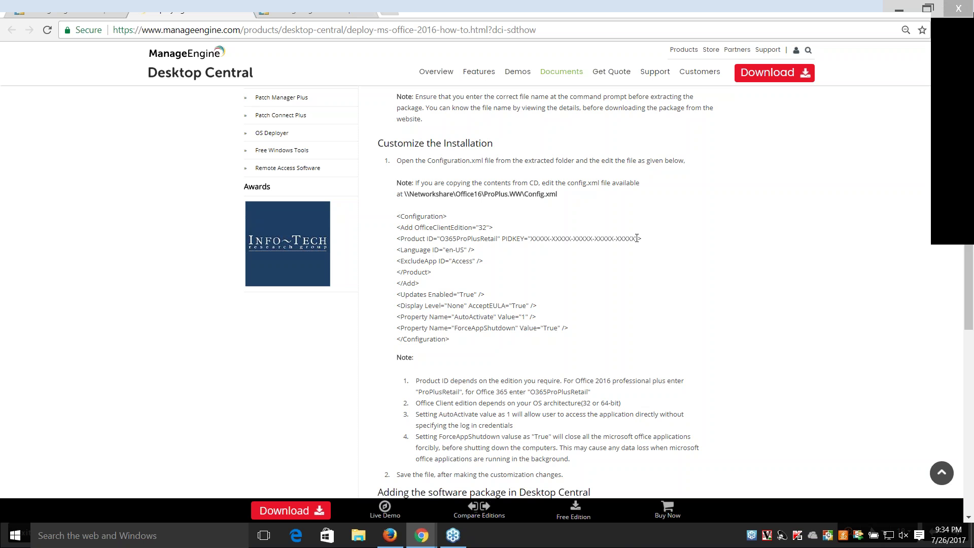
scroll(604, 263, down, 3)
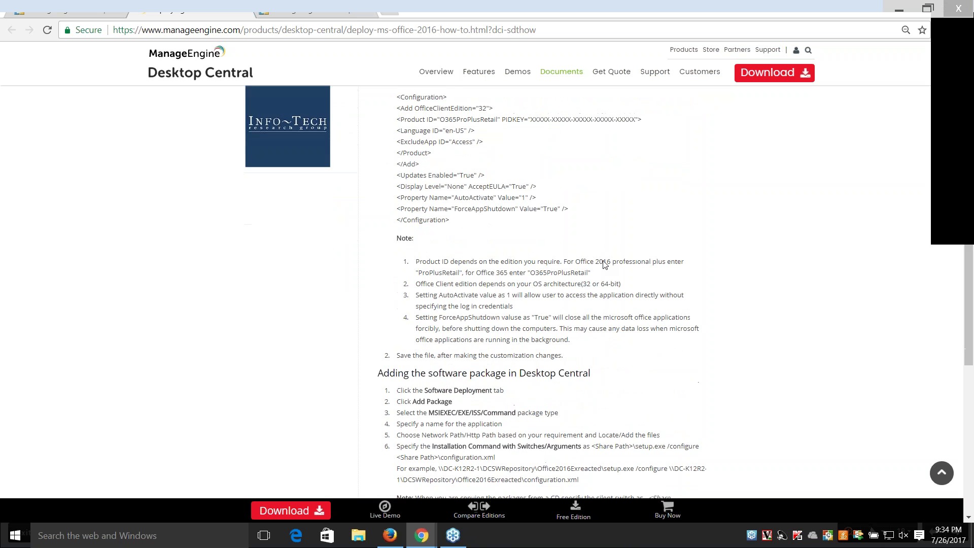
- Read the how-to sections on adding the Office 2016 software package and deploying it to target computers
scroll(604, 263, down, 1)
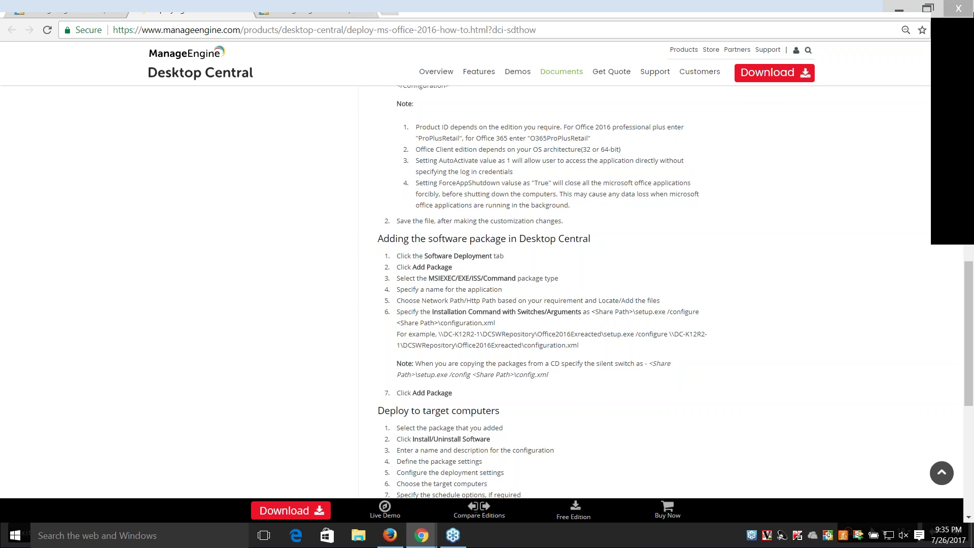
scroll(562, 213, down, 4)
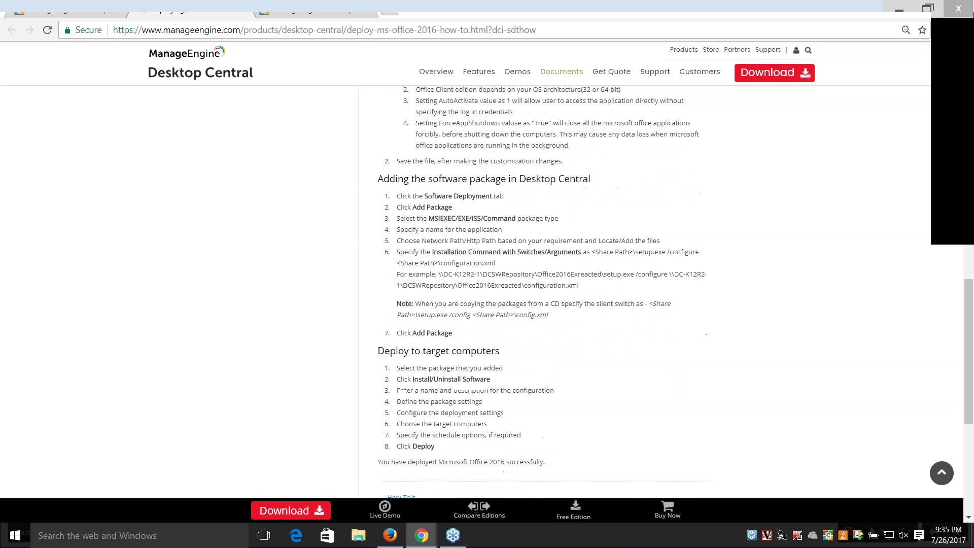
scroll(586, 305, up, 6)
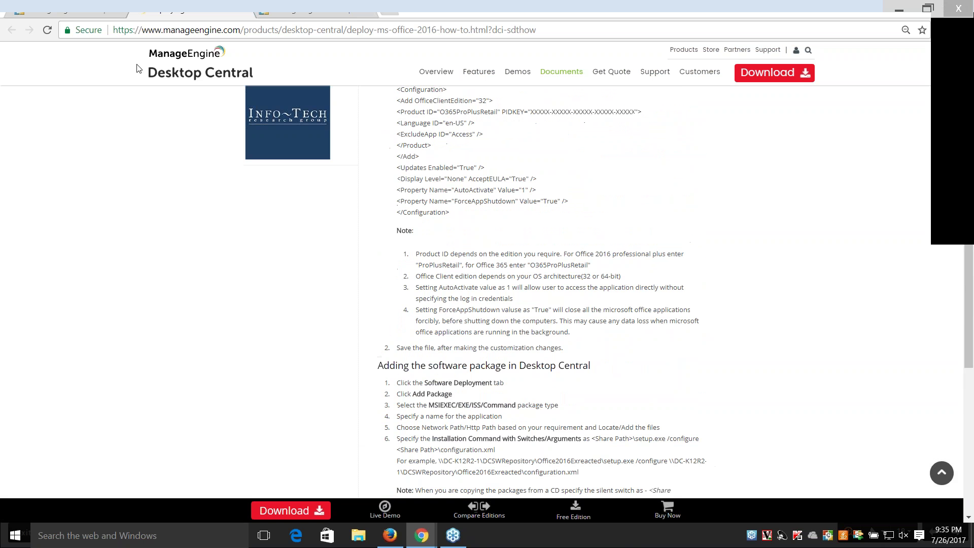
- Start adding a Windows package on the dcwebinar-lab server and set its package type to MSIEXEC / EXE / ISS / Command
click(85, 6)
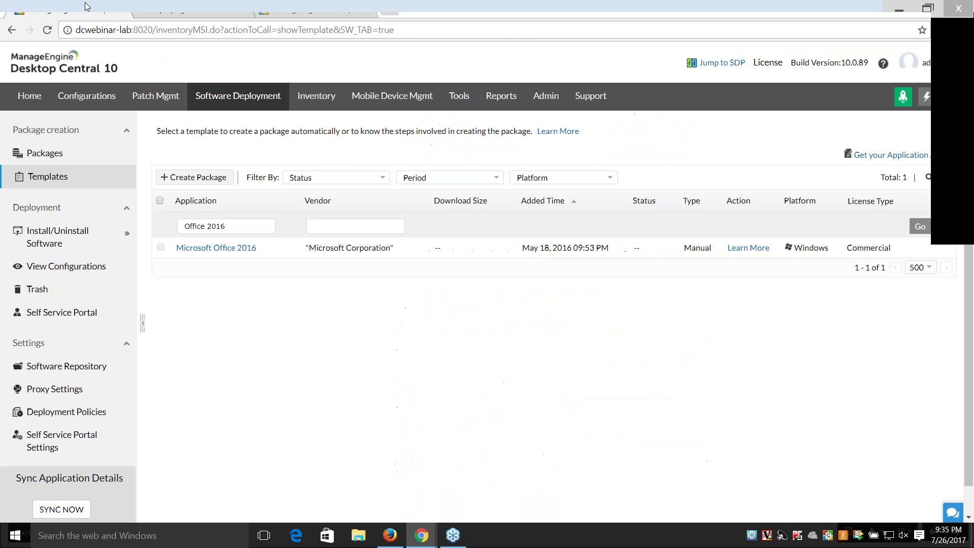
click(65, 154)
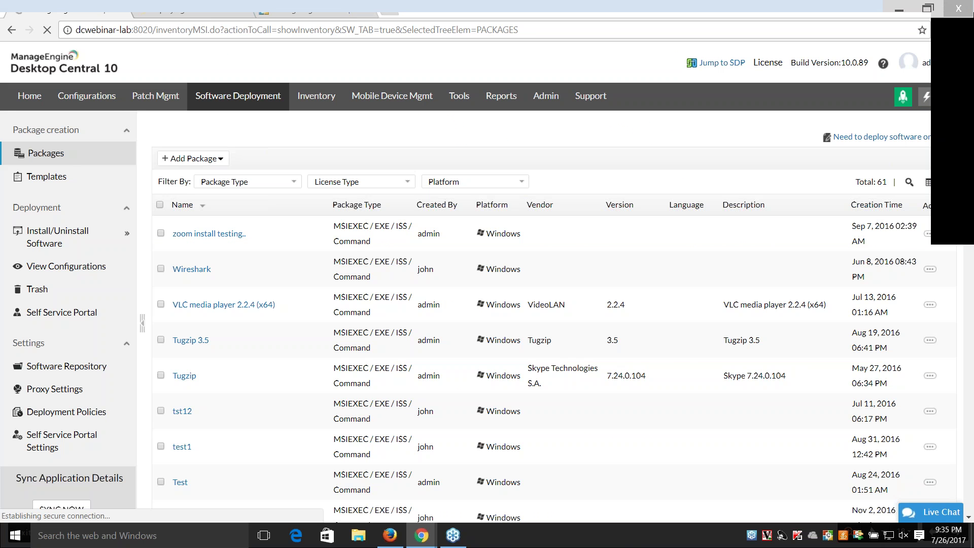
click(208, 159)
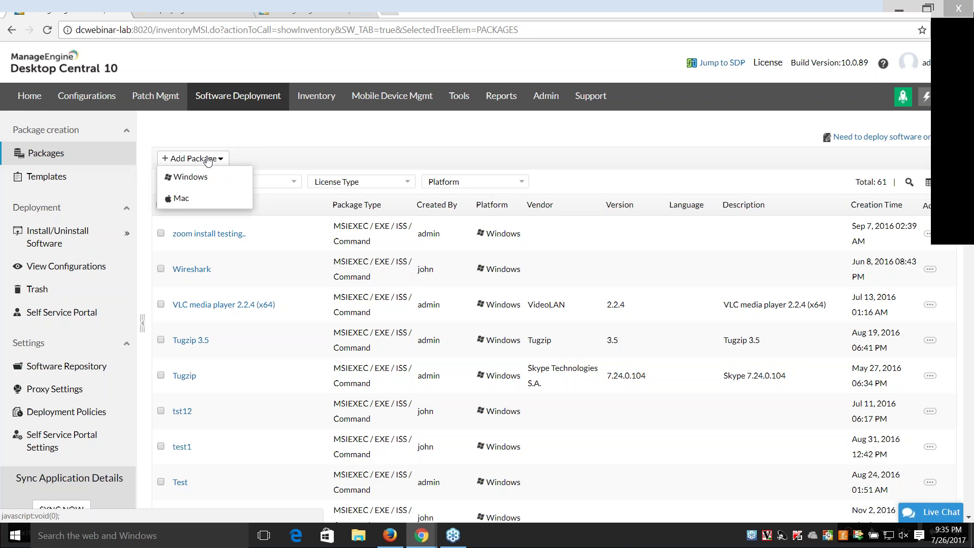
click(204, 183)
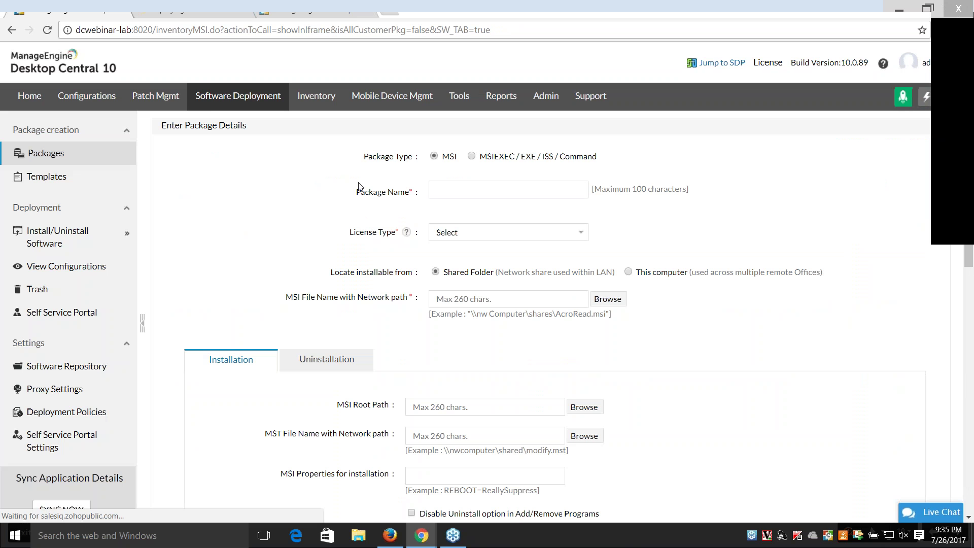
drag(416, 156, 361, 162)
click(472, 156)
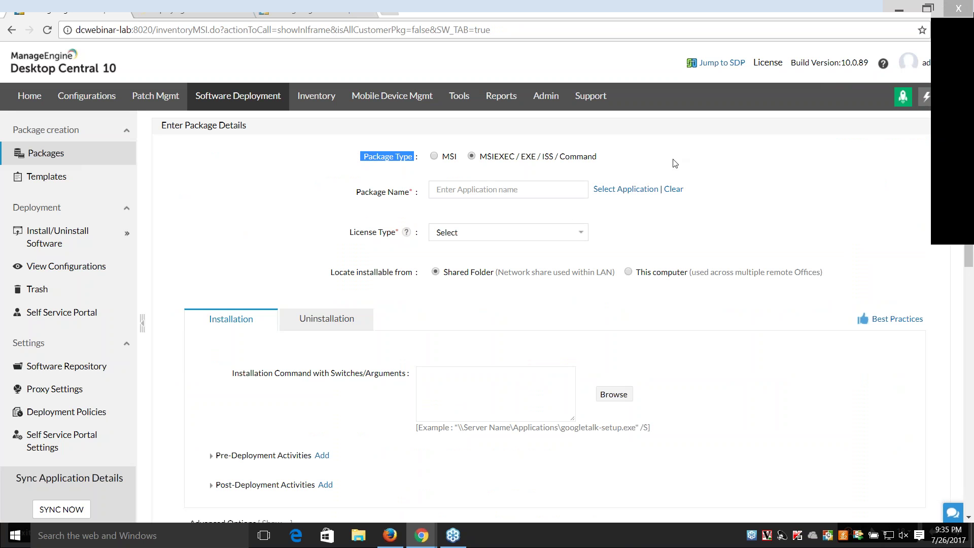
- Name the package Office 2016 and set its license type to Commercial
click(553, 193)
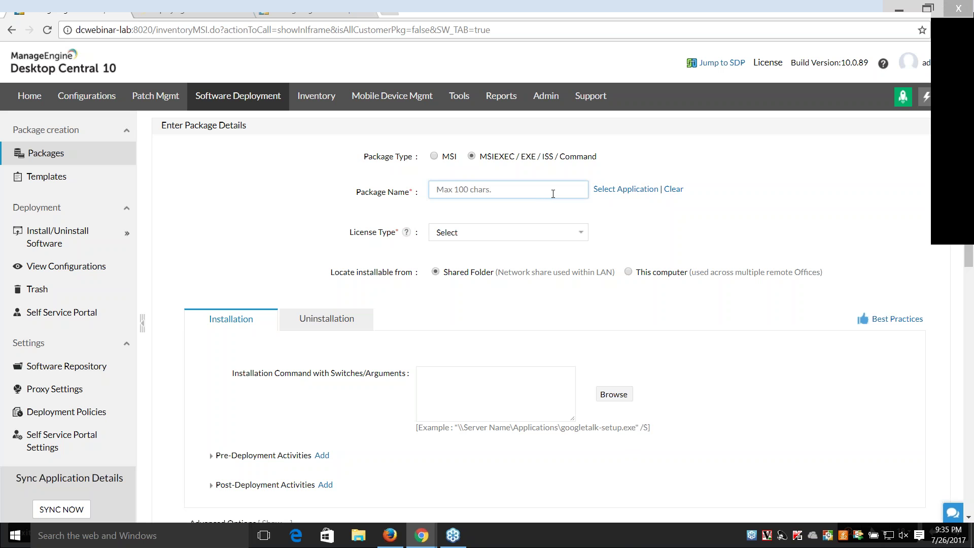
text(Ofi)
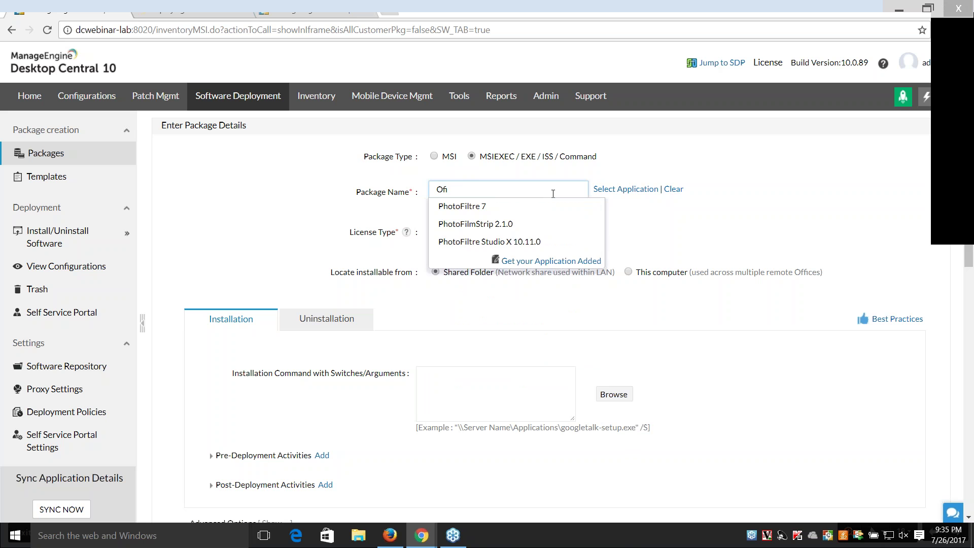
text(fice 2016)
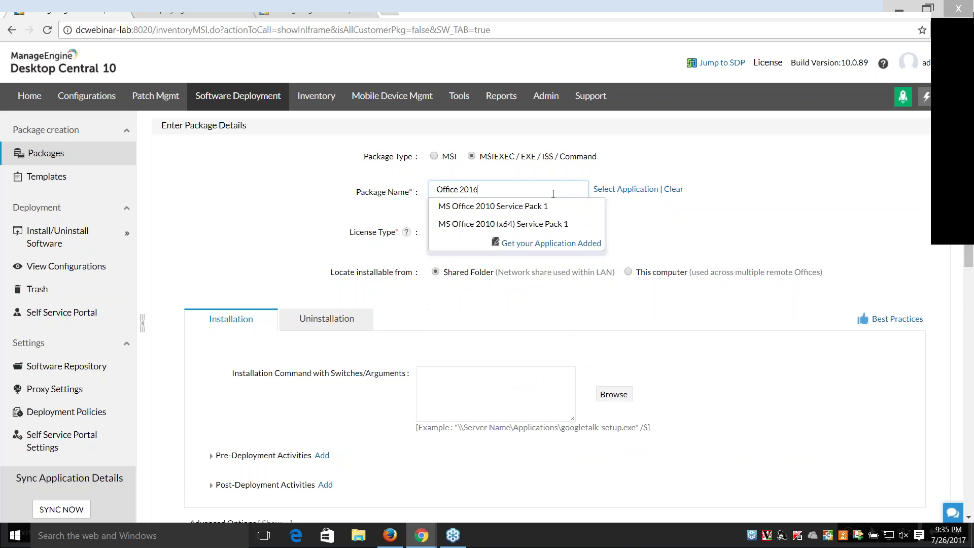
click(557, 231)
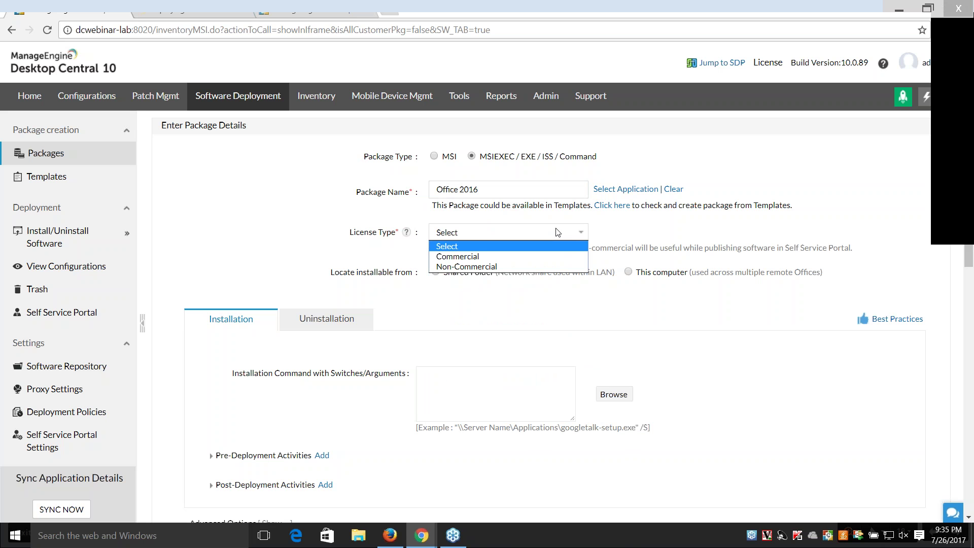
click(480, 259)
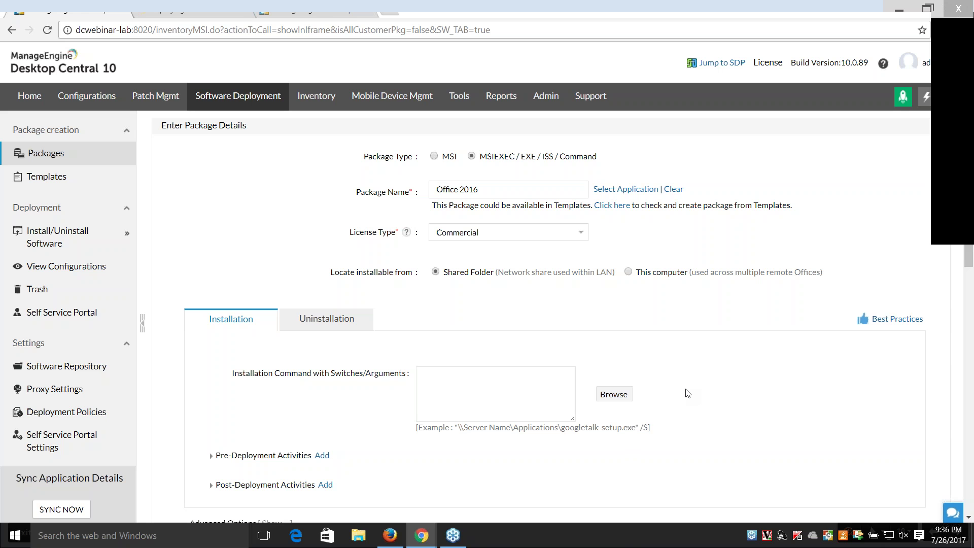
- Review the Software Repository settings, examining the network share path, the required share permissions and the credential access option
click(313, 4)
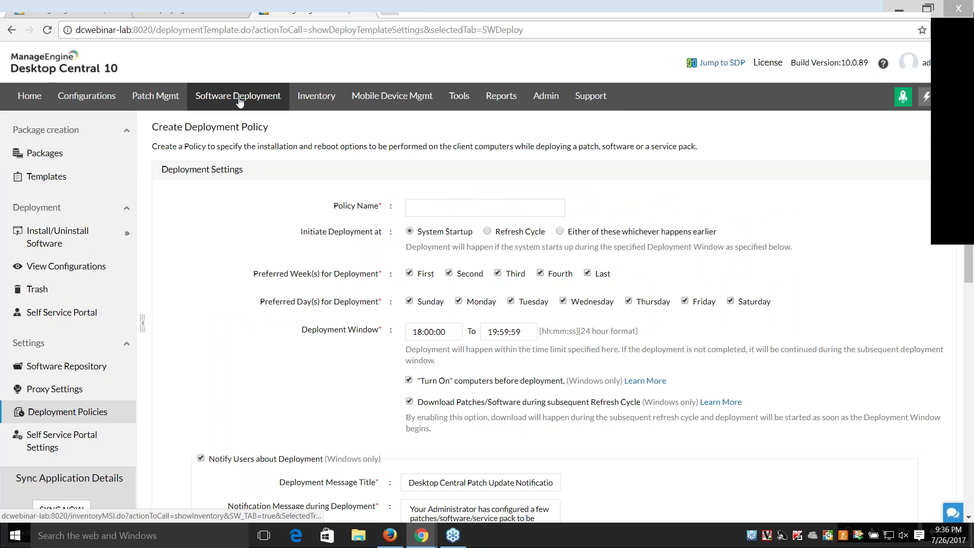
click(67, 371)
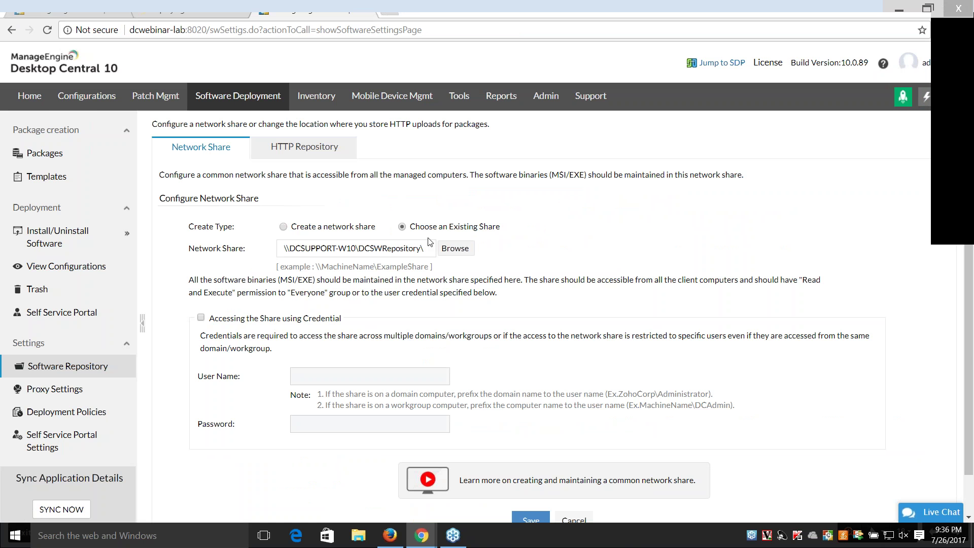
drag(425, 251, 282, 250)
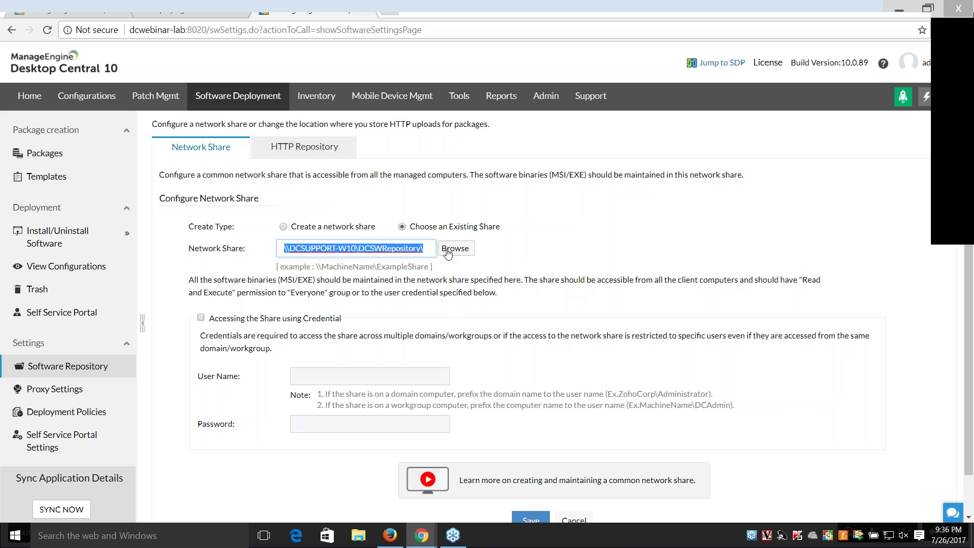
drag(330, 292, 807, 282)
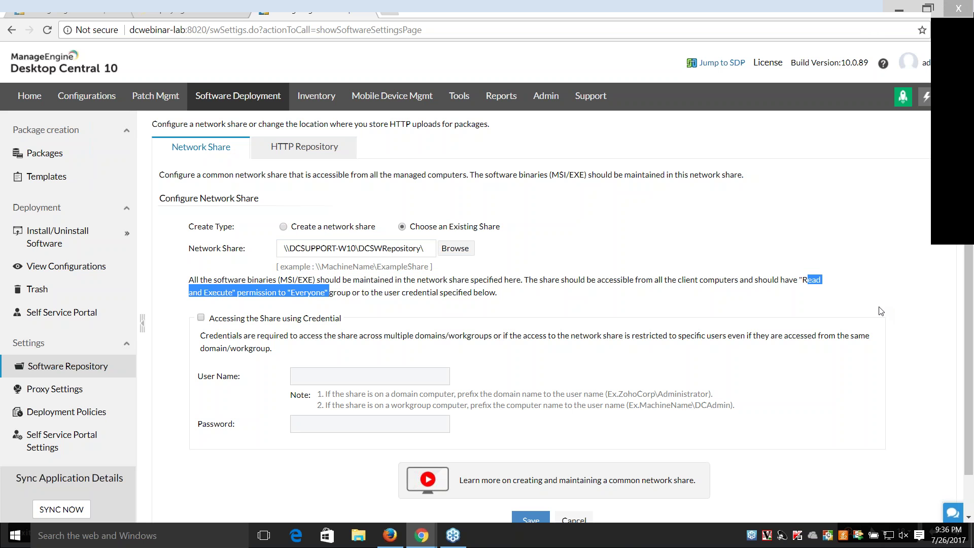
click(201, 318)
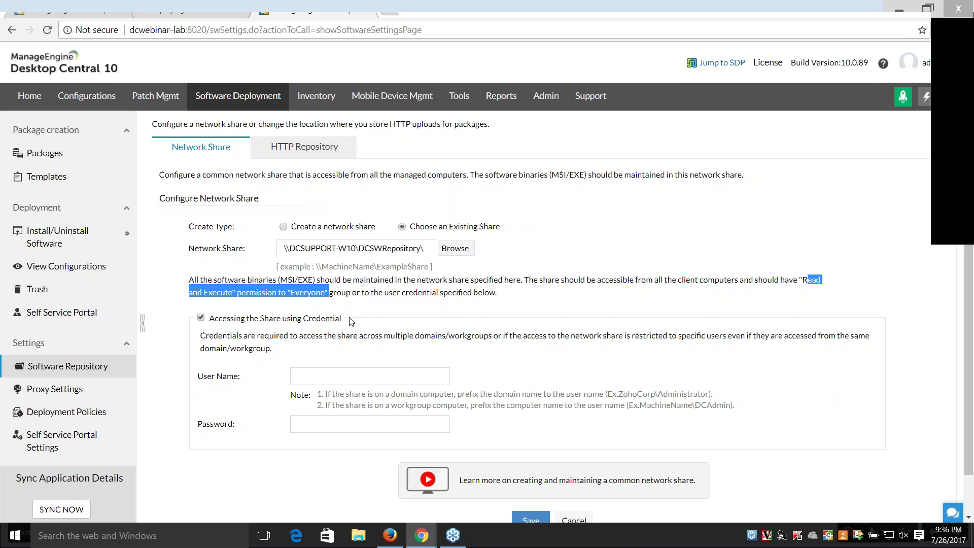
click(345, 376)
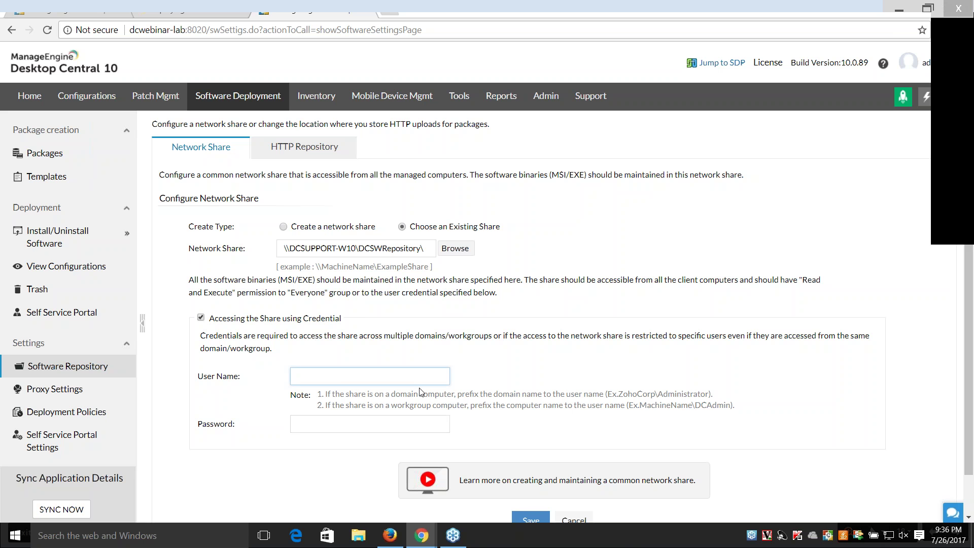
key(Tab)
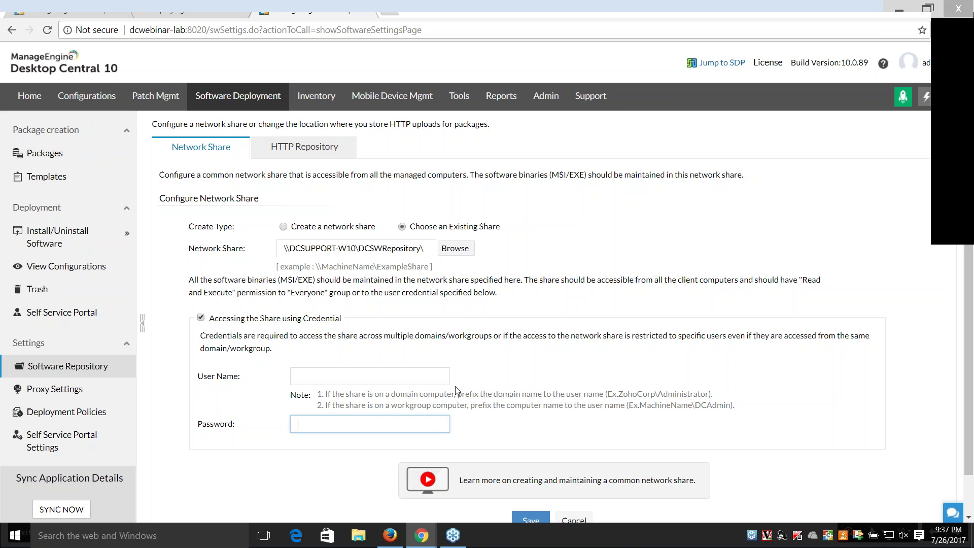
click(201, 318)
- Try to choose an installer from the network share for the Office 2016 package's installation command
click(83, 14)
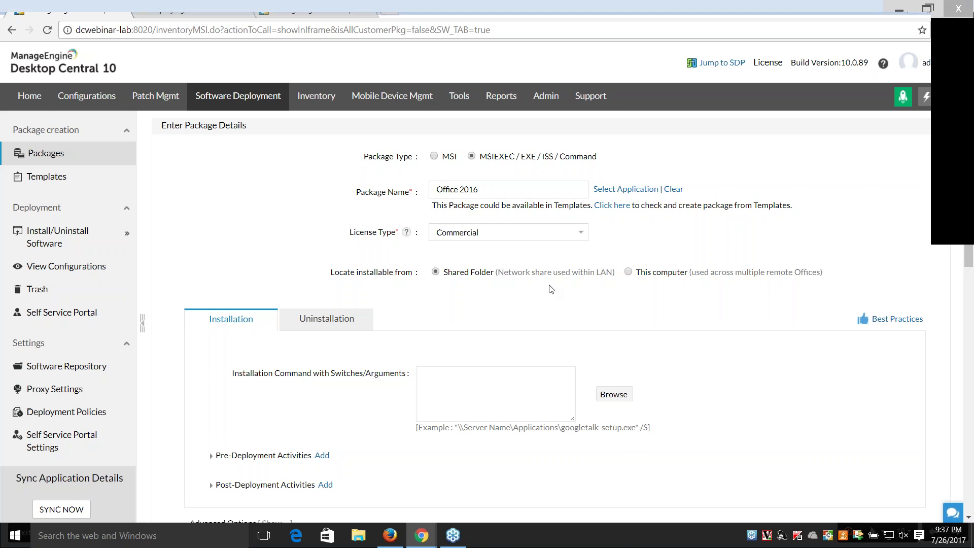
scroll(553, 297, down, 1)
click(613, 331)
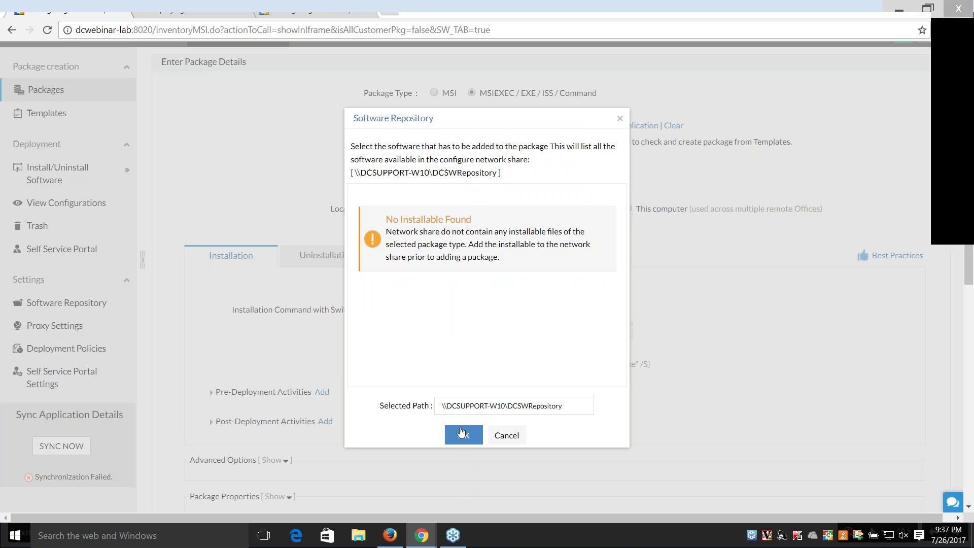
click(619, 118)
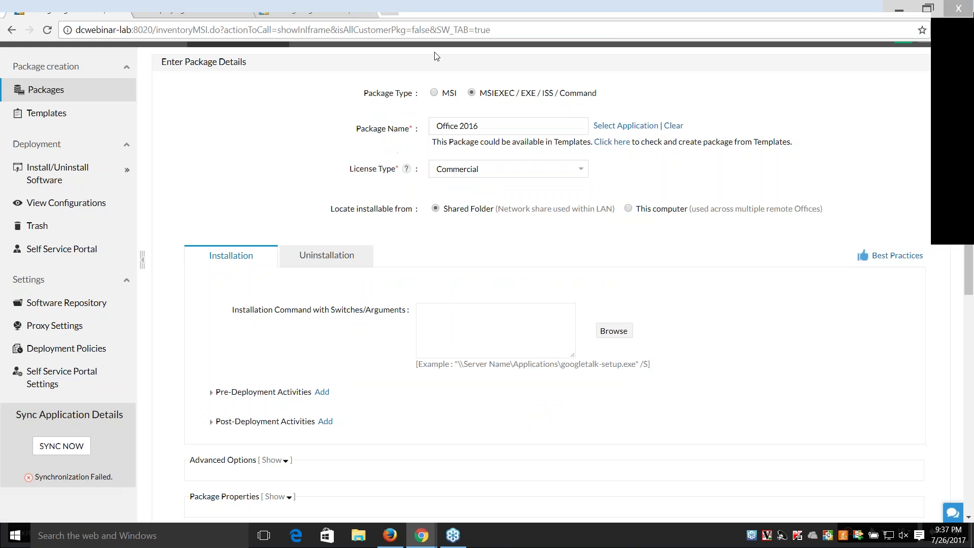
- Open the Desktop Central server at dcsupport-w10:8020 in a new browser tab and sign in with the saved credentials
click(389, 10)
text(dc)
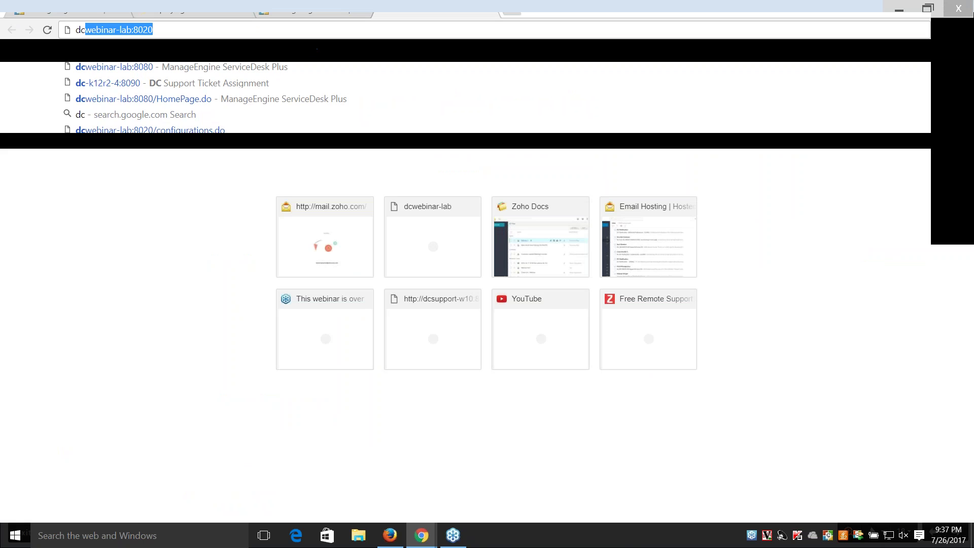
text(support-w10:8020)
key(Return)
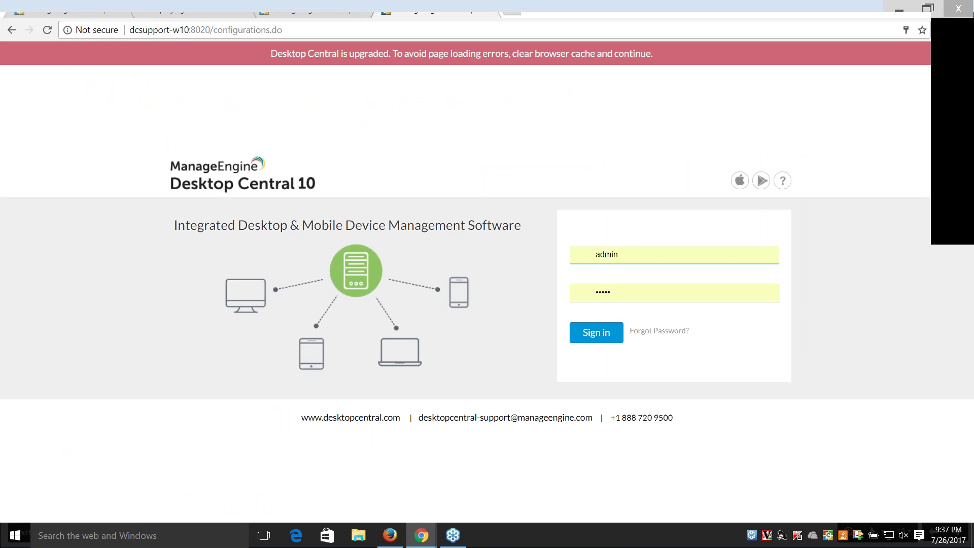
click(614, 320)
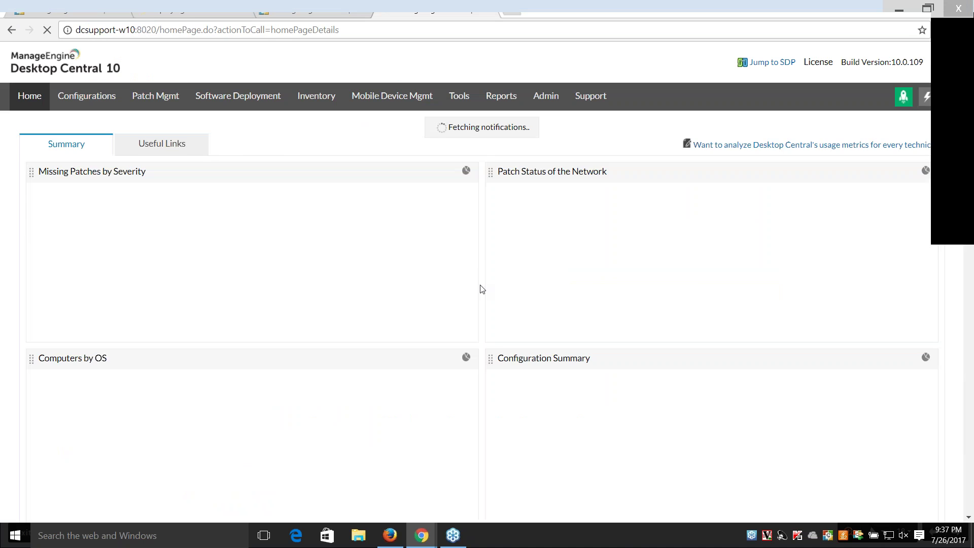
- Create a Windows software package manually on this server, choosing the MSIEXEC / EXE / ISS / Command package type
click(232, 97)
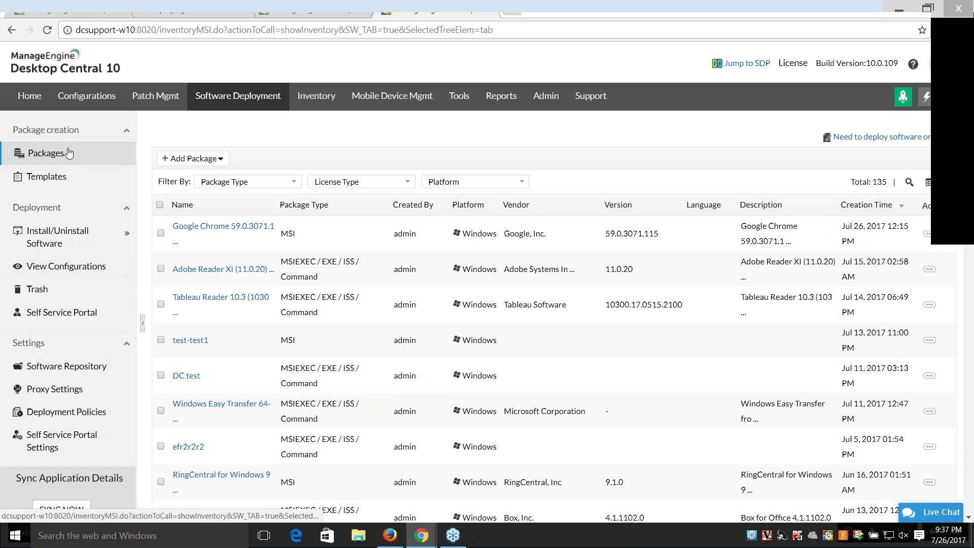
click(206, 159)
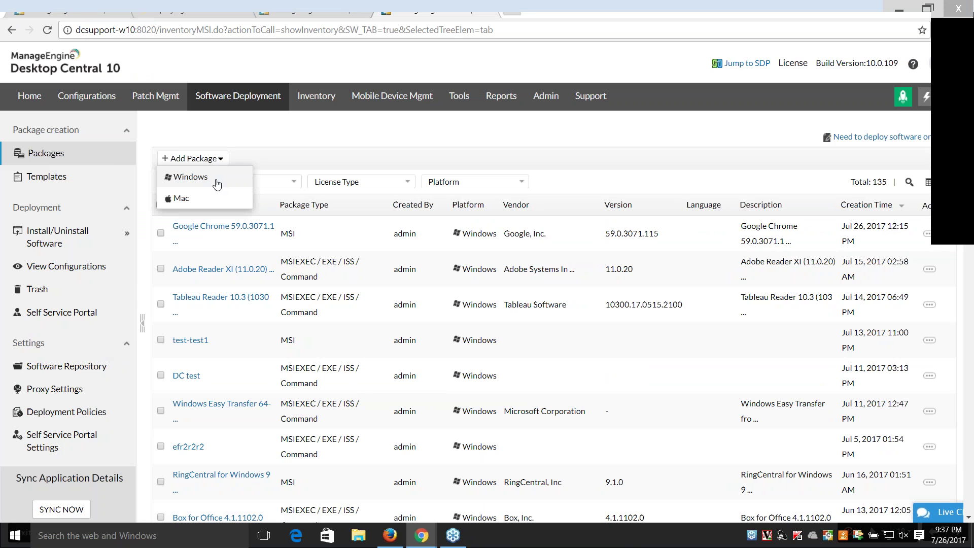
click(178, 176)
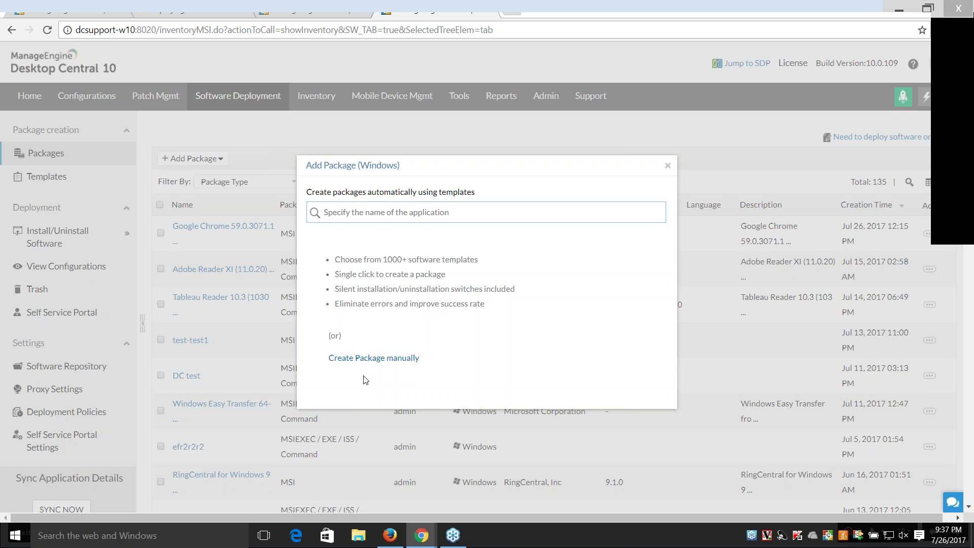
click(376, 359)
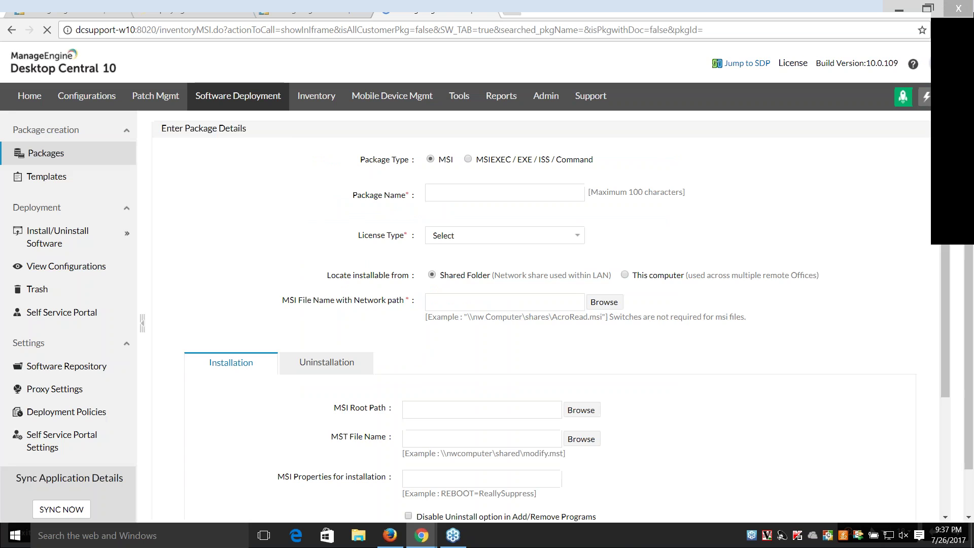
scroll(542, 261, down, 2)
scroll(517, 107, up, 2)
click(472, 159)
scroll(644, 233, down, 1)
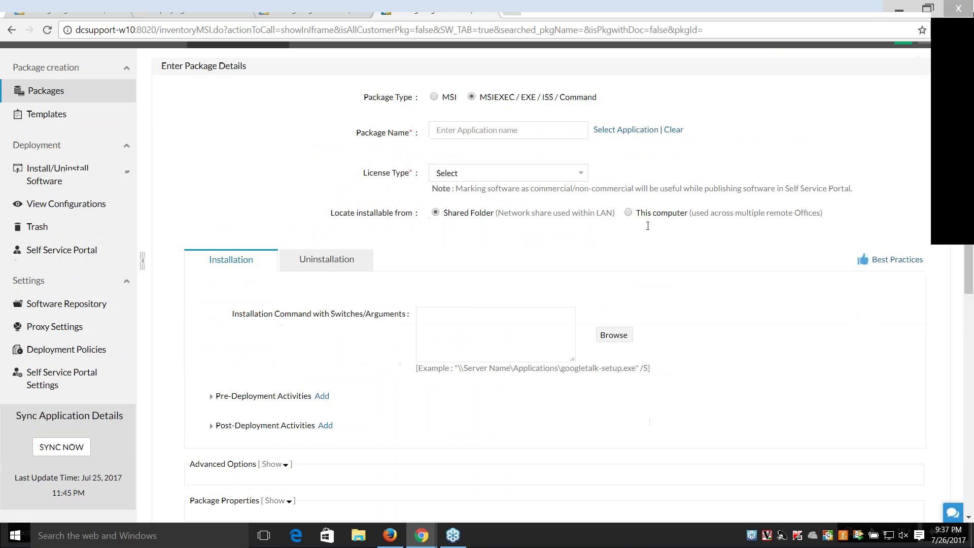
- Select OfficeClickToRun.exe from the repository's Ms Office 2016 folder as the installation command
click(619, 337)
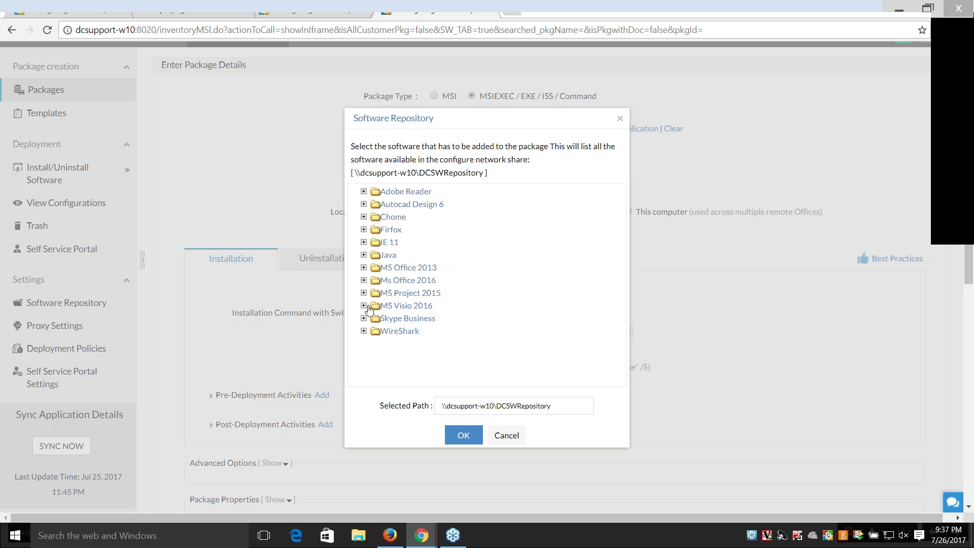
click(364, 281)
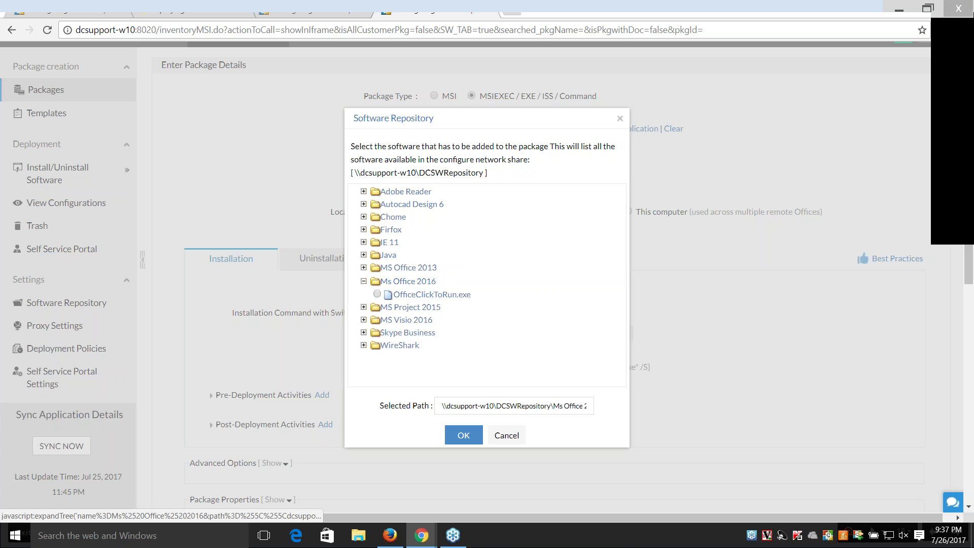
click(377, 294)
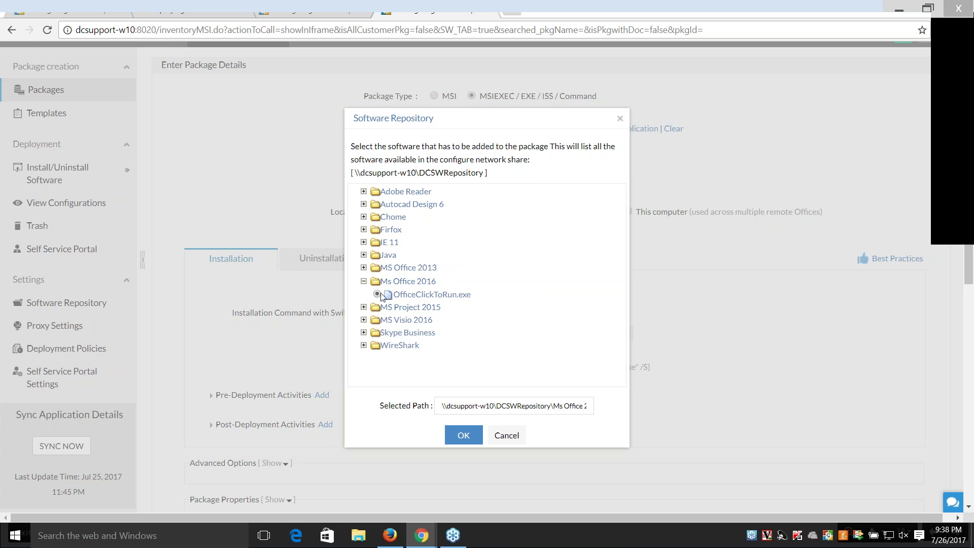
click(463, 435)
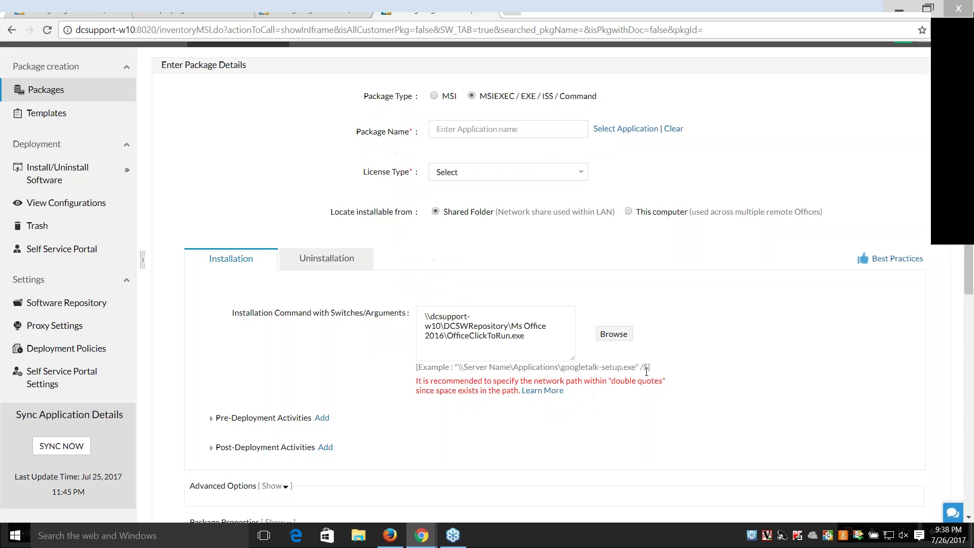
- Check the Office 2016 how-to guide for the example installation command with its setup.exe and configuration.xml share paths
click(571, 346)
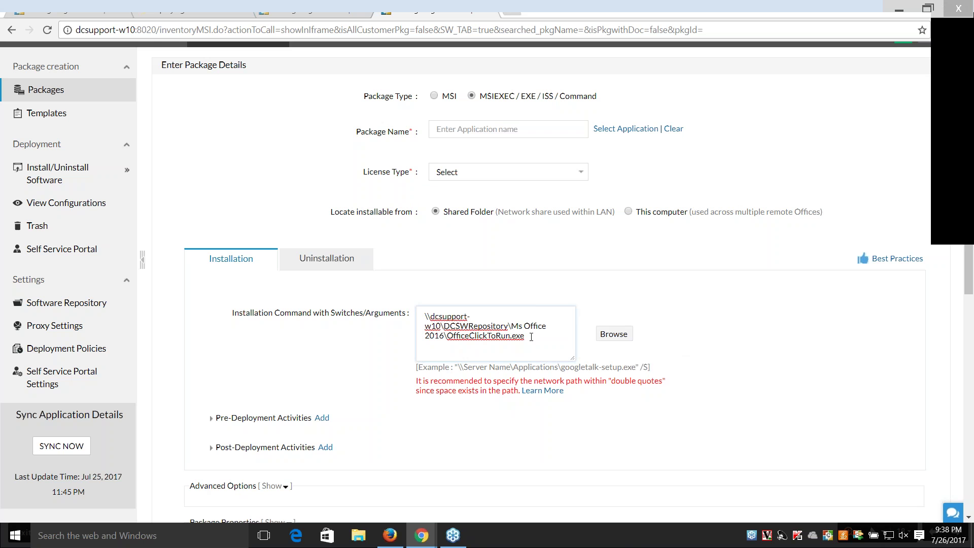
drag(526, 336, 408, 310)
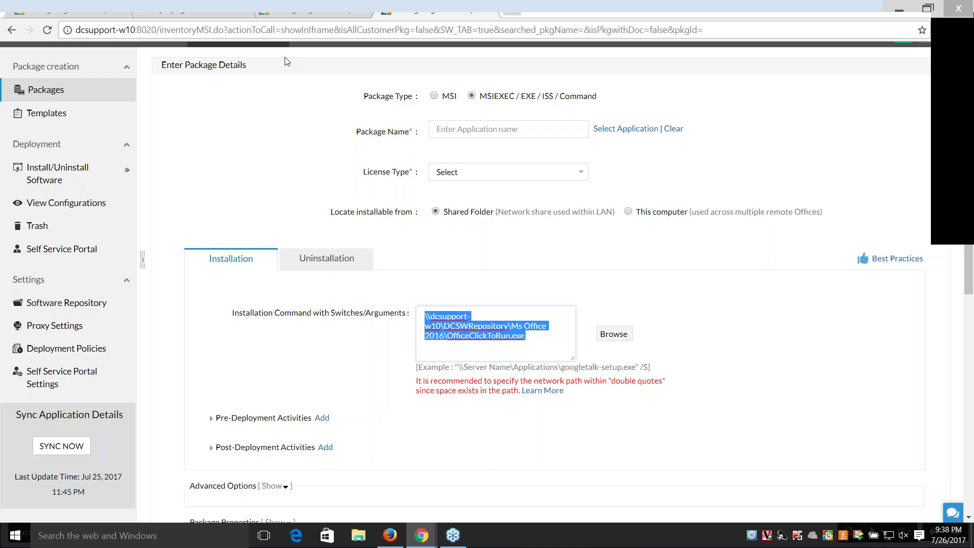
click(194, 8)
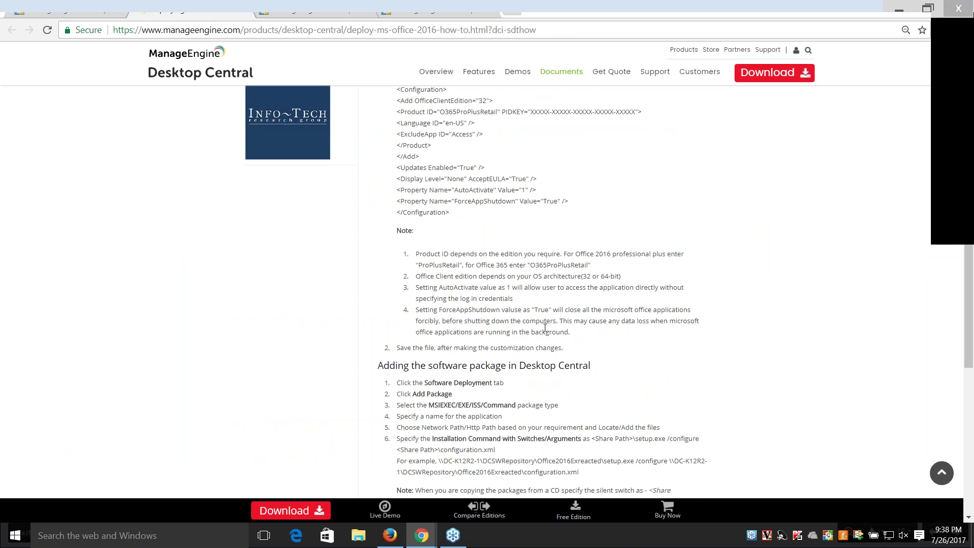
scroll(544, 327, down, 4)
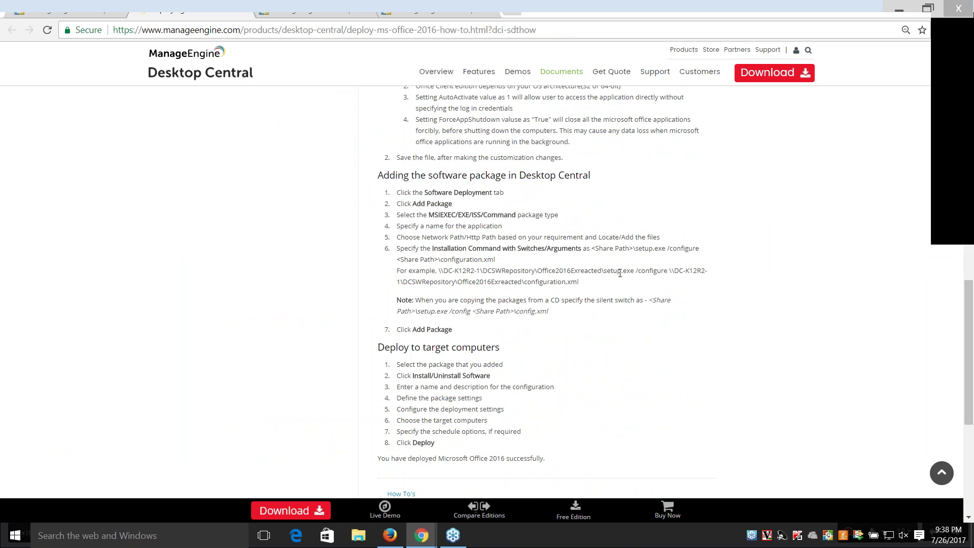
drag(633, 270, 437, 271)
drag(670, 270, 822, 283)
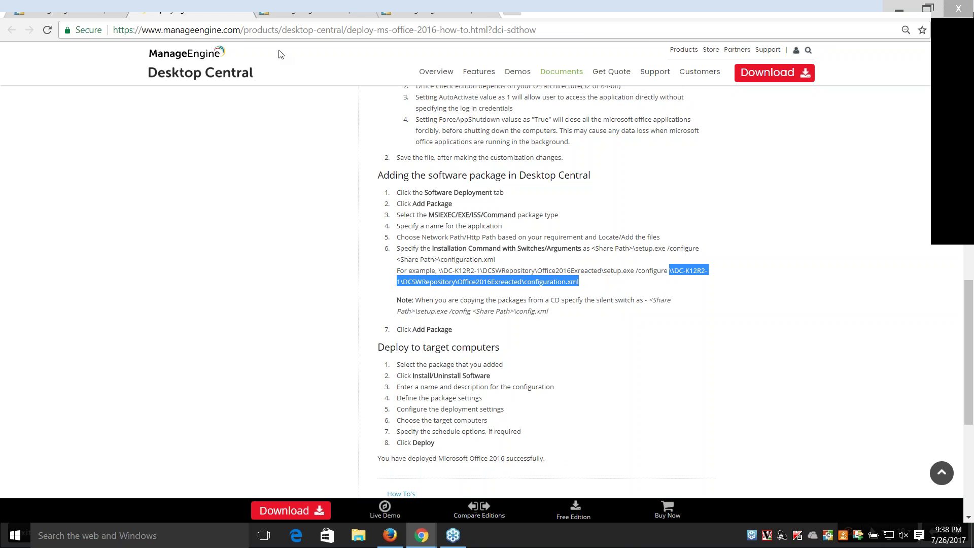
click(408, 7)
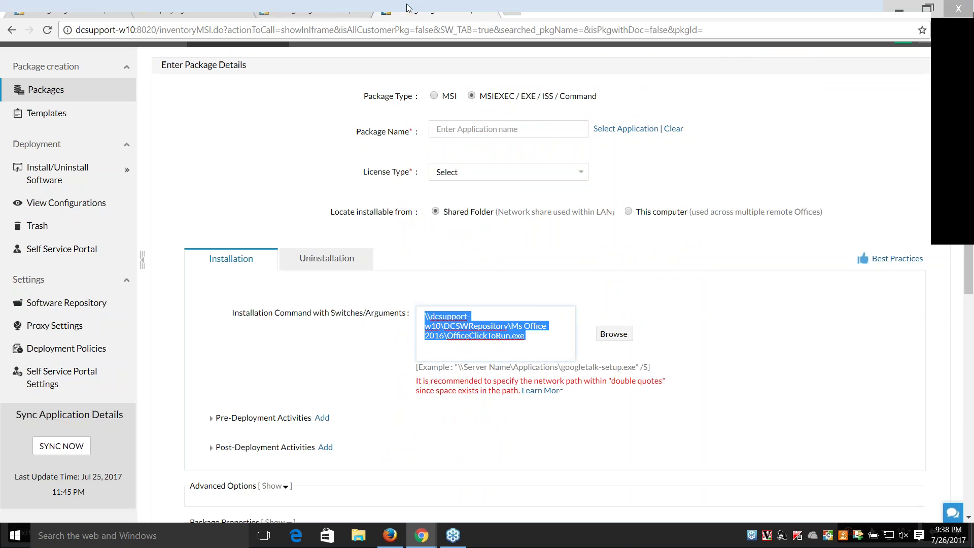
- Extend the installation command with the /config switch followed by the share path \\dcsupport-w10\DCSWRepository\Ms Office 2016\config.xml
click(532, 337)
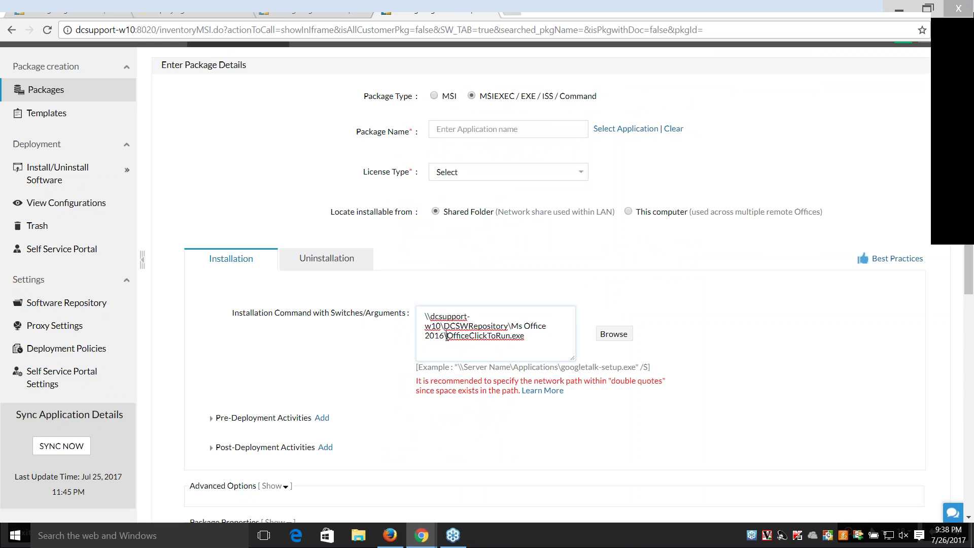
drag(446, 336, 409, 316)
key(ctrl+c)
click(556, 334)
key(ctrl+v)
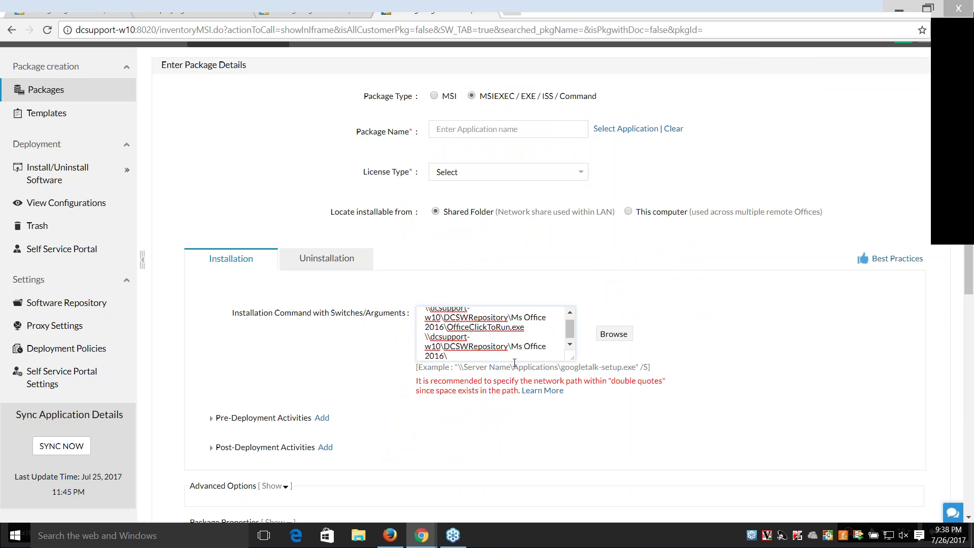
text(config.x)
text(ml)
text(/)
text(config)
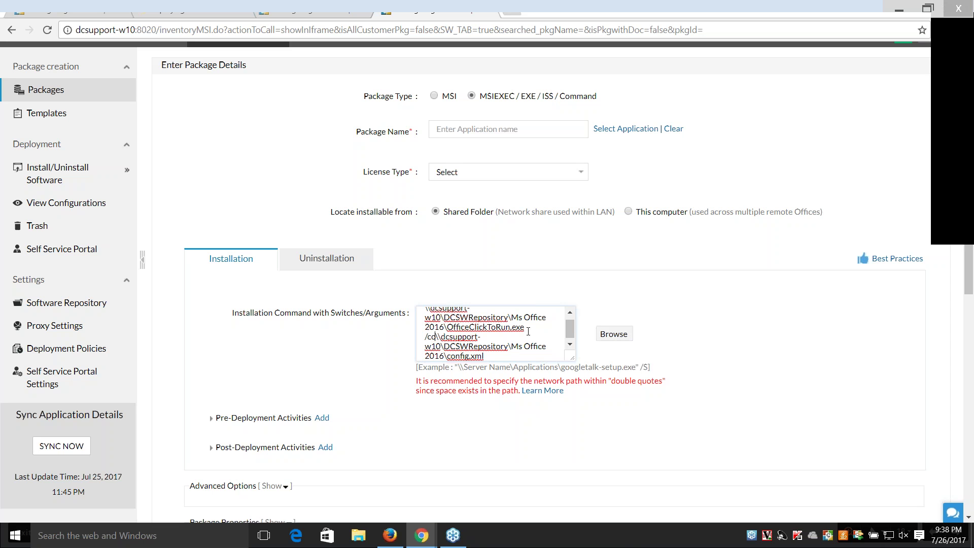
- Compare the command switch with the guide's example and correct it to /configure in the installation command
click(208, 8)
click(679, 282)
drag(671, 272, 635, 274)
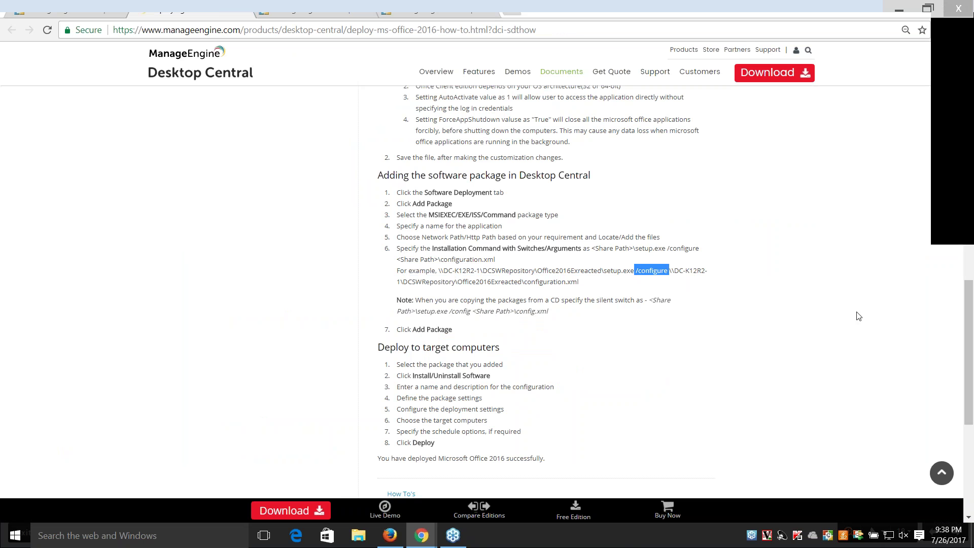
click(412, 9)
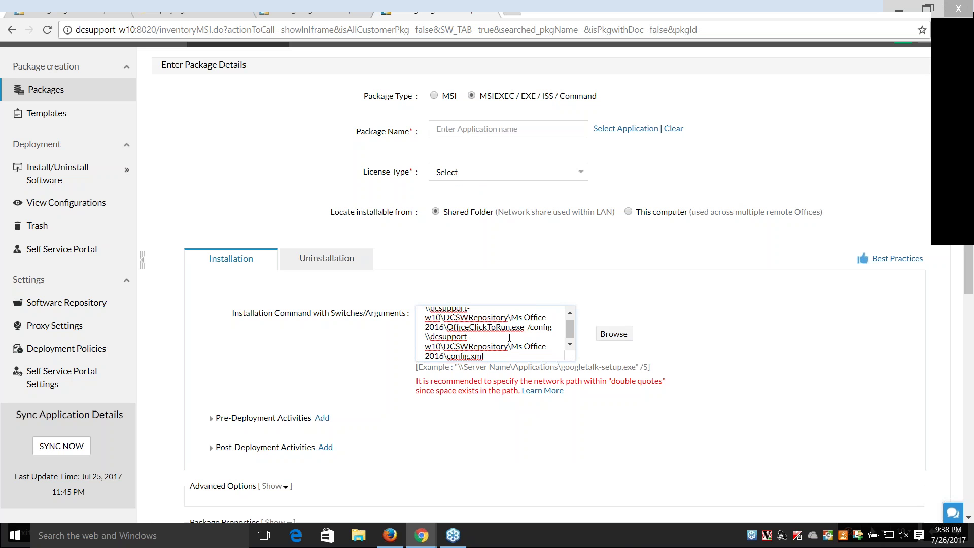
click(554, 328)
text(ure)
key(ctrl+a)
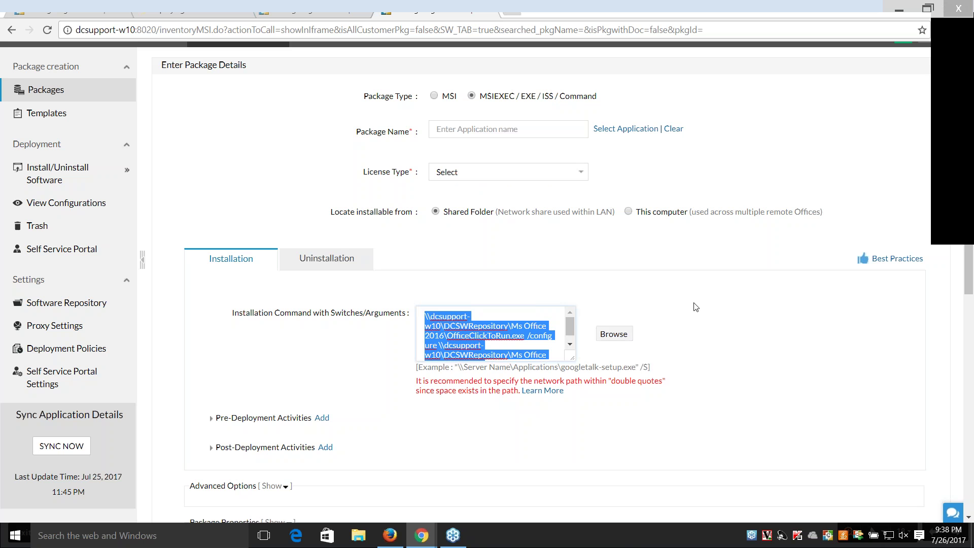
- Review the Check Software condition and the actions it offers for a pre-deployment activity, without saving it
scroll(695, 307, down, 4)
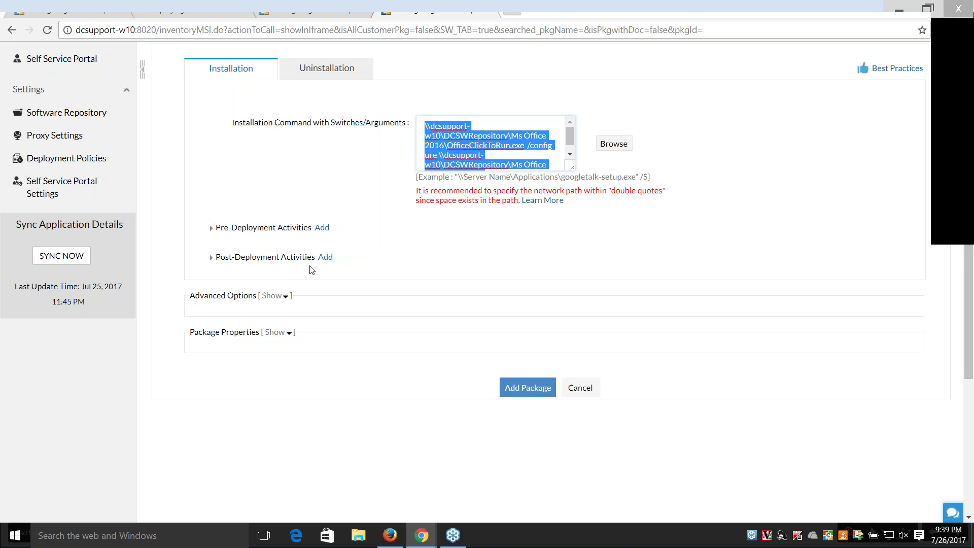
click(323, 228)
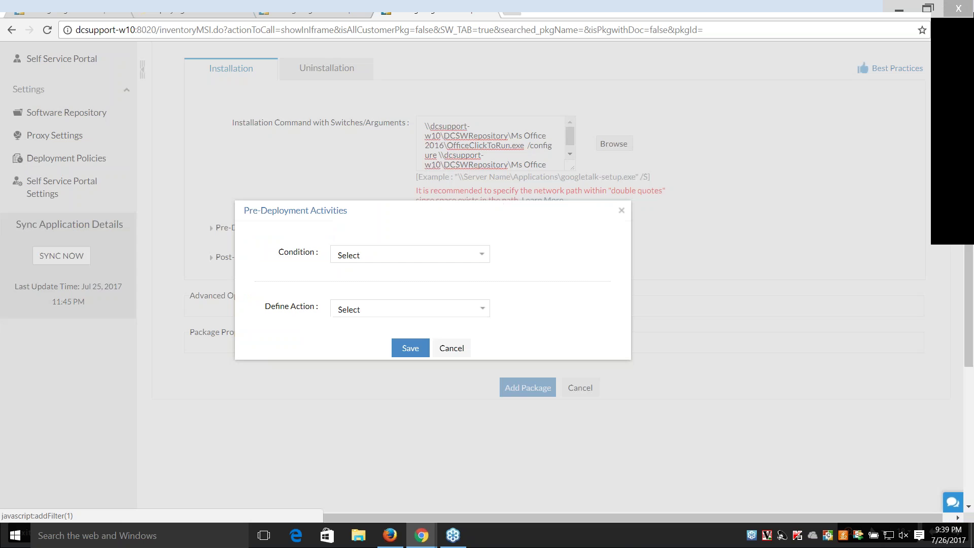
click(446, 254)
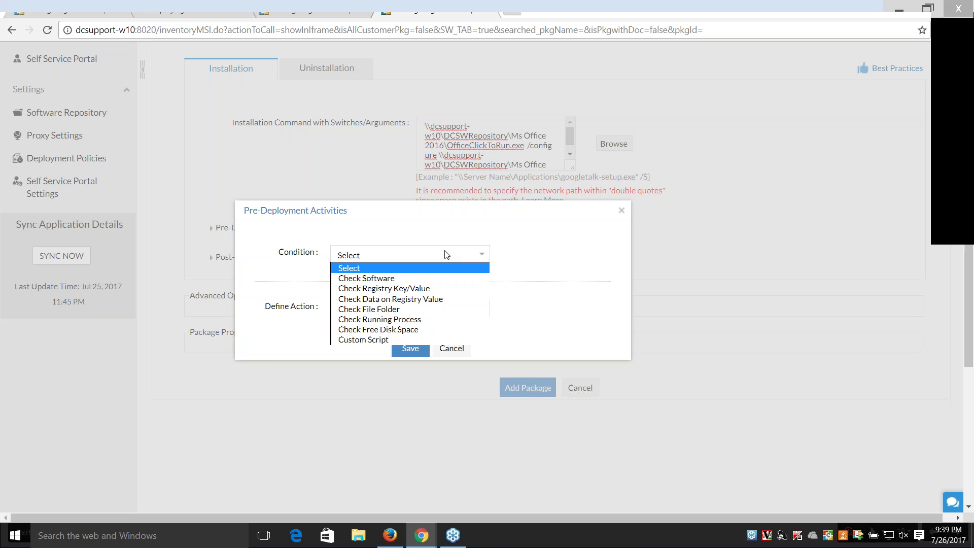
click(448, 278)
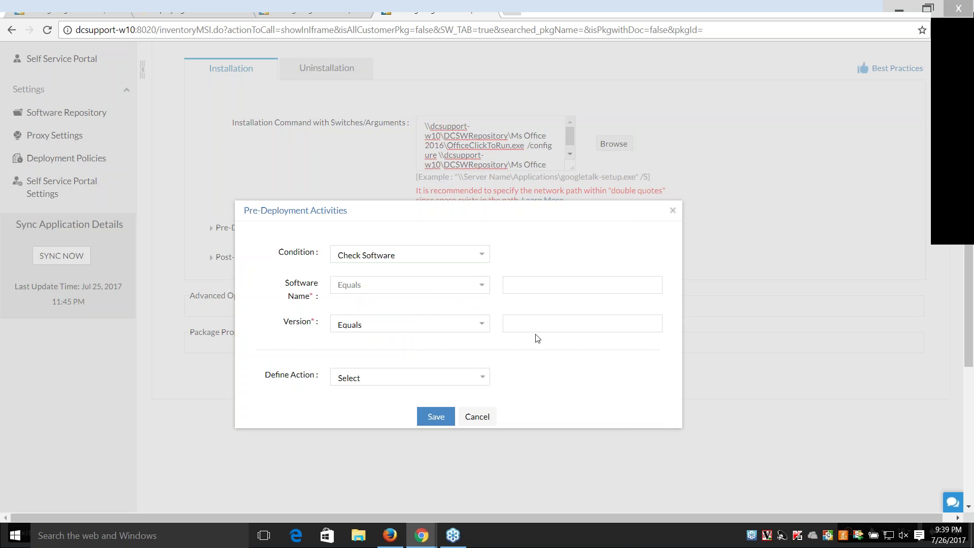
click(483, 378)
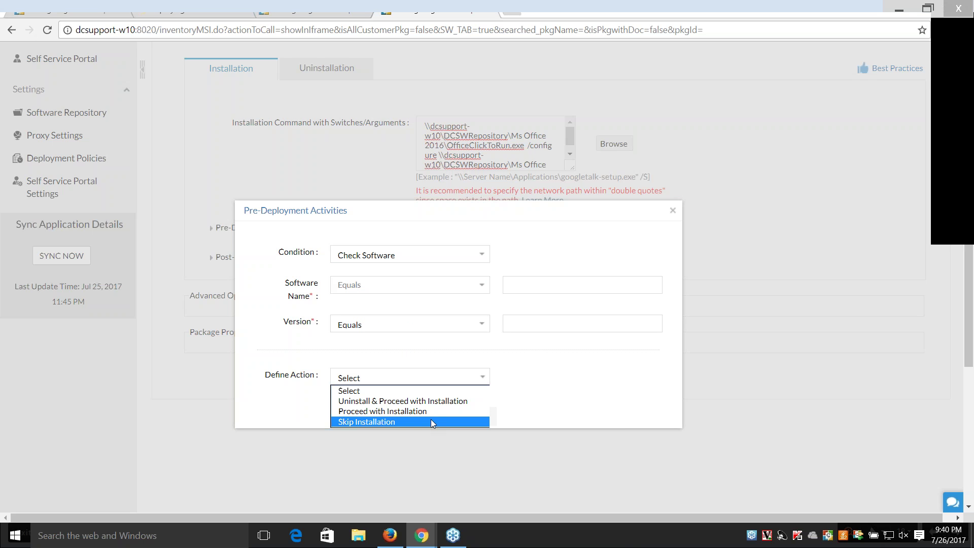
click(674, 216)
click(673, 213)
- Add a pre-deployment activity that checks for at least 2048 MB of free disk space on %systemdrive%
click(327, 229)
click(409, 254)
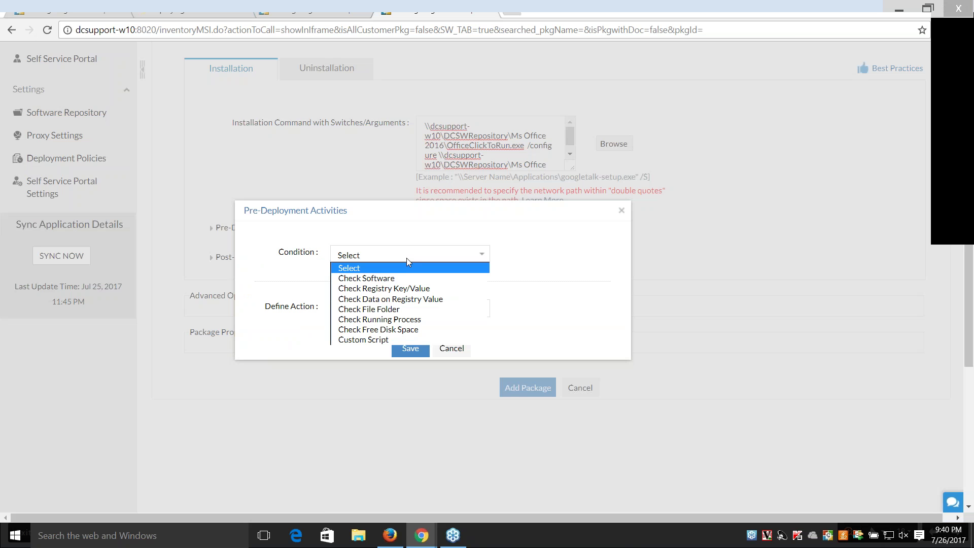
click(432, 337)
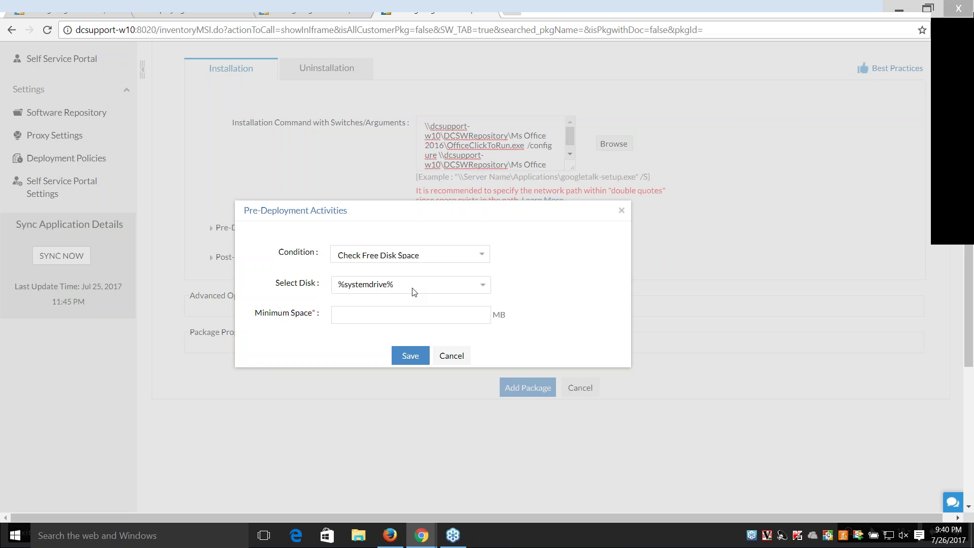
click(374, 315)
text(2048)
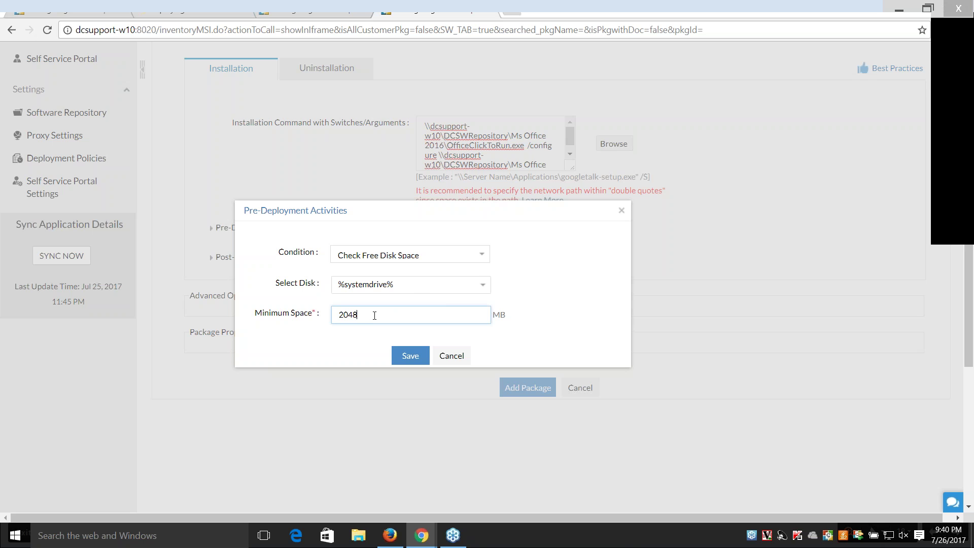
click(412, 359)
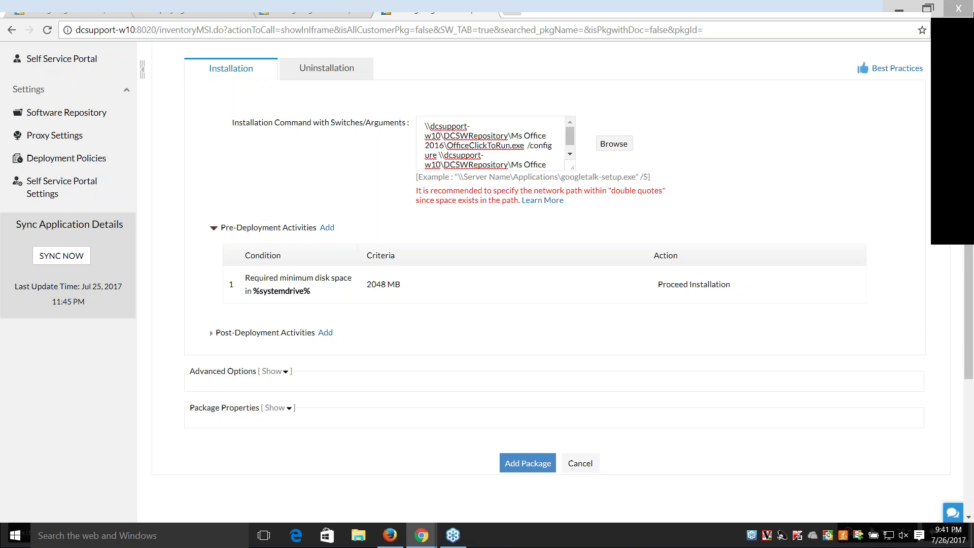
- Review the Custom Script settings for a post-deployment activity, without saving it
click(325, 334)
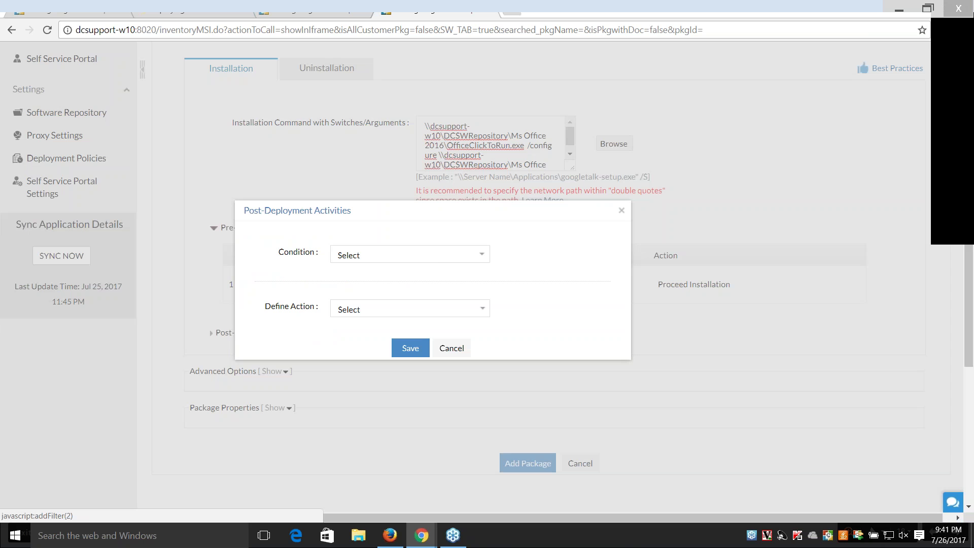
click(439, 260)
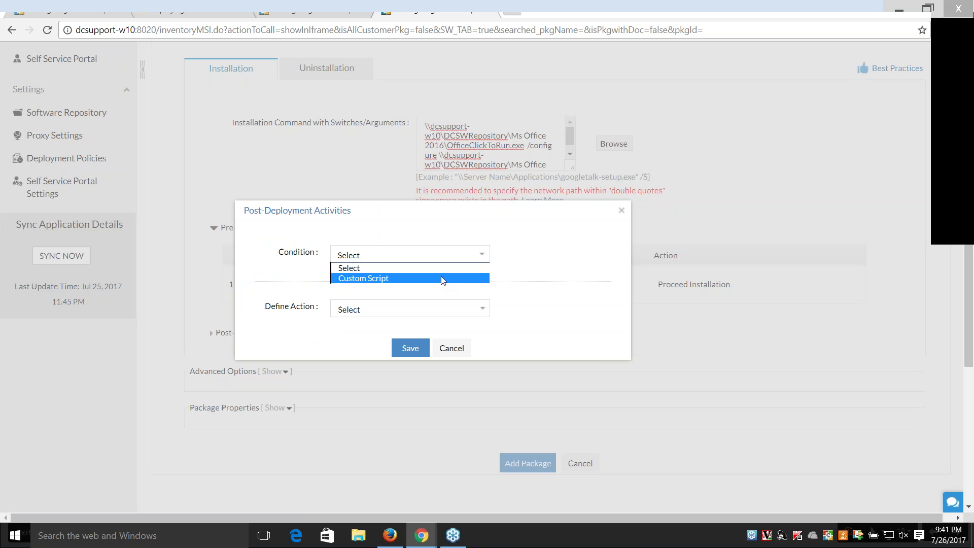
click(442, 280)
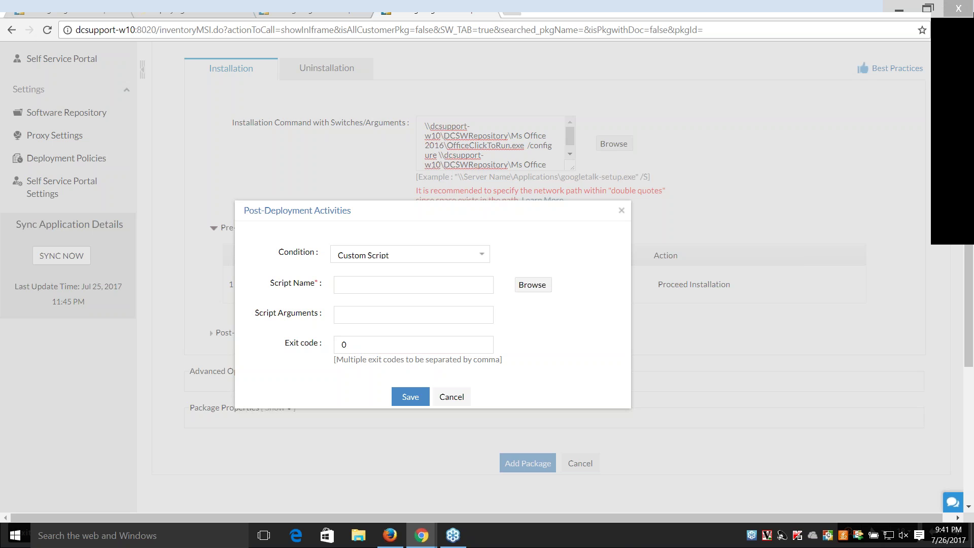
click(620, 210)
- Set the exit code to 1 in the advanced options, review the installation time limits, and try to add the package
scroll(536, 289, down, 3)
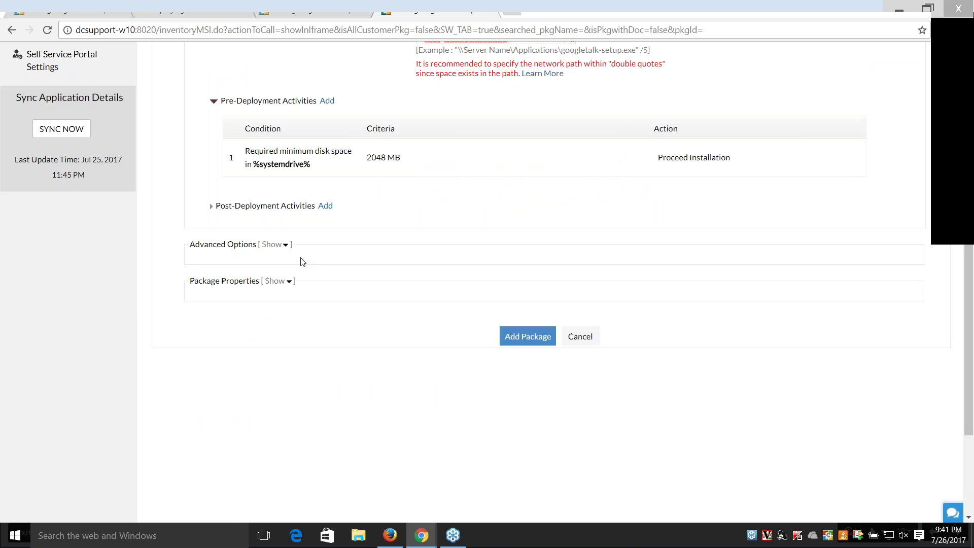
click(286, 245)
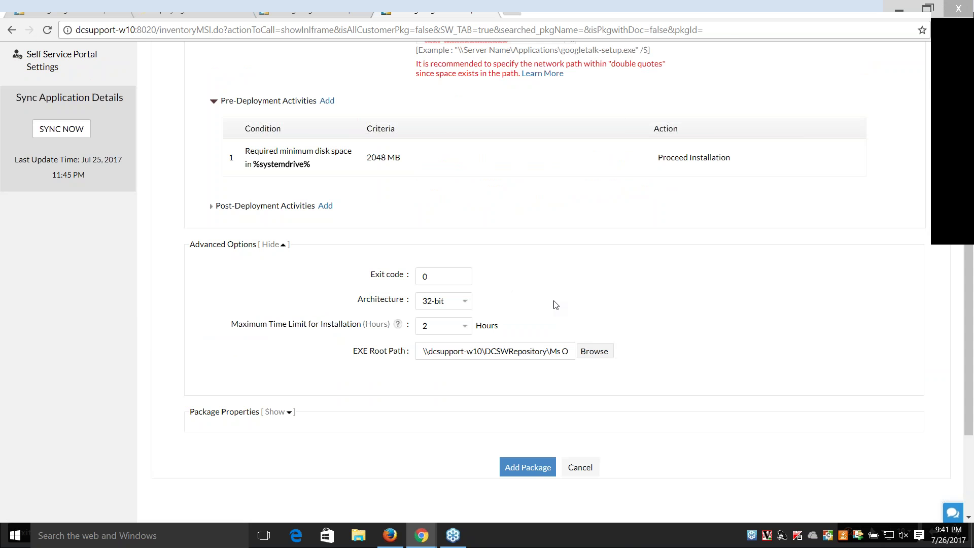
scroll(595, 279, down, 1)
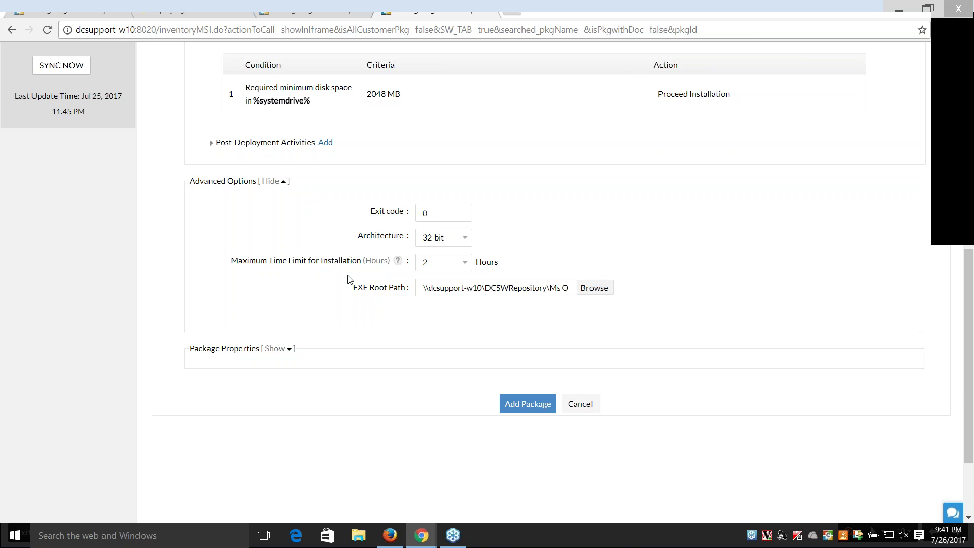
double_click(425, 213)
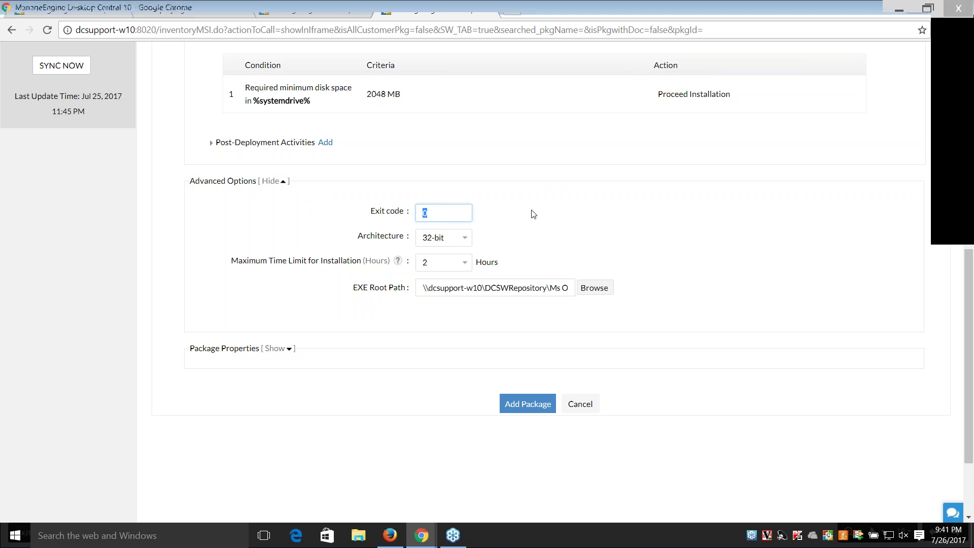
text(1)
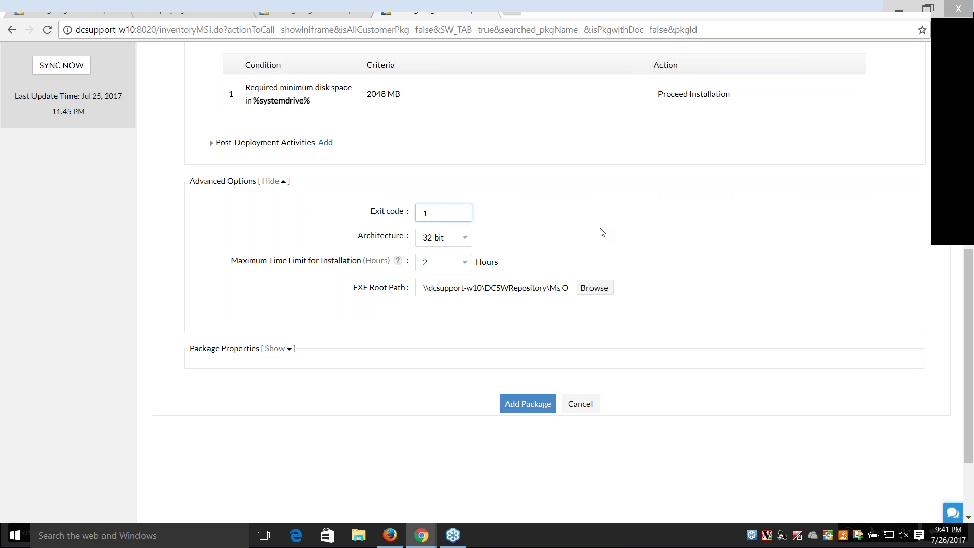
double_click(435, 214)
click(467, 264)
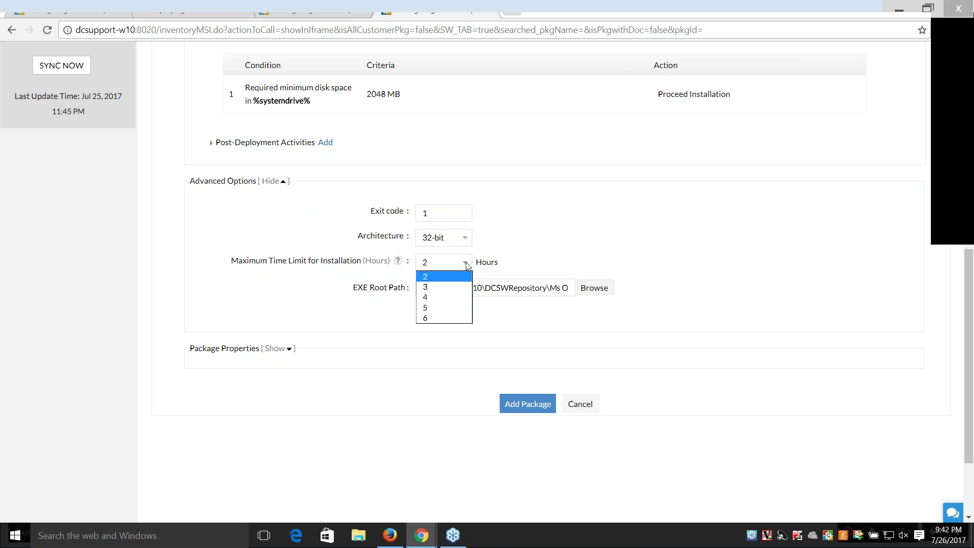
click(712, 224)
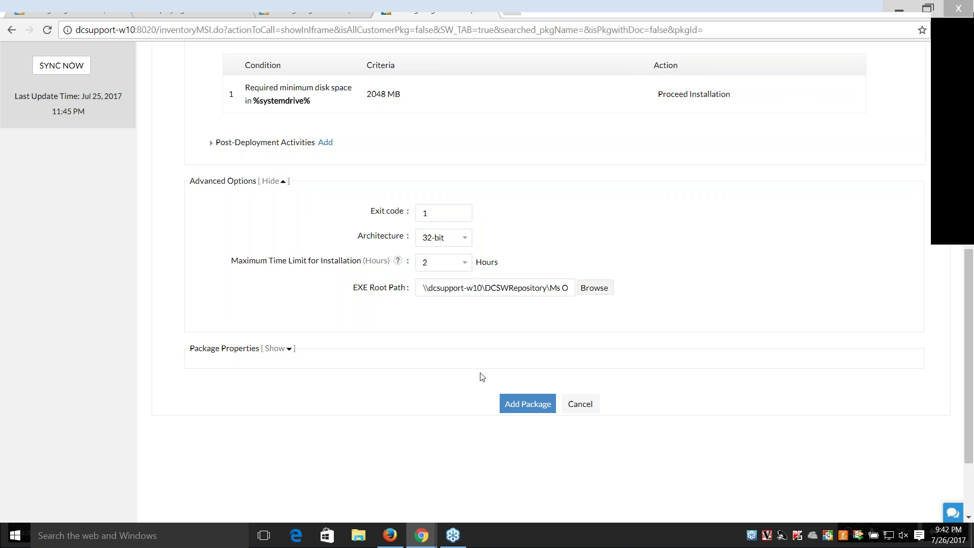
click(526, 407)
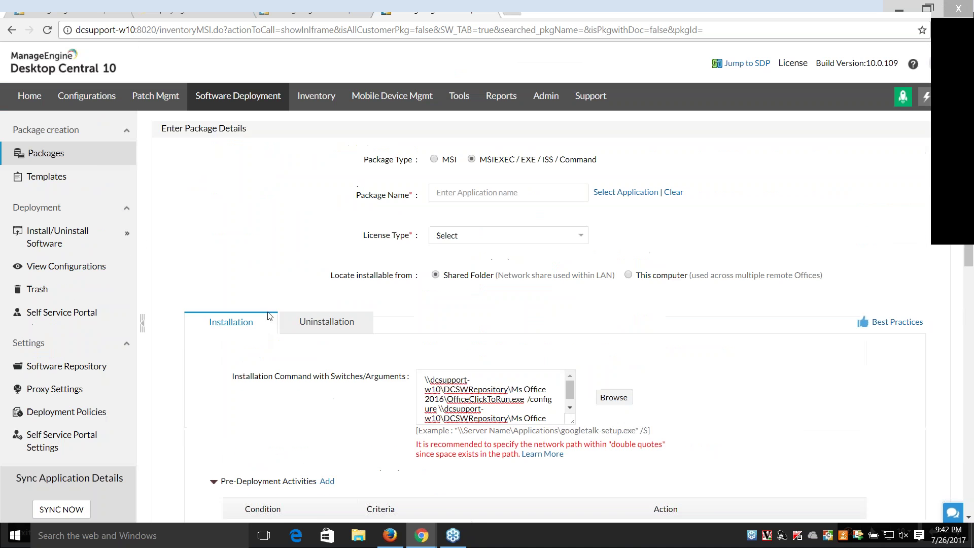
- Switch to the dcwebinar-lab console and search its software packages by name for Office 2016
click(94, 162)
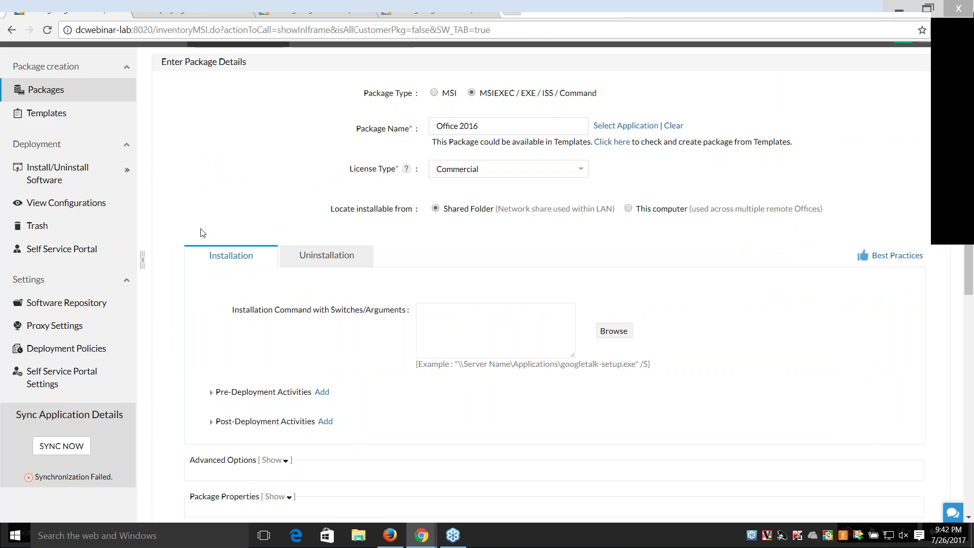
scroll(203, 233, up, 2)
click(44, 152)
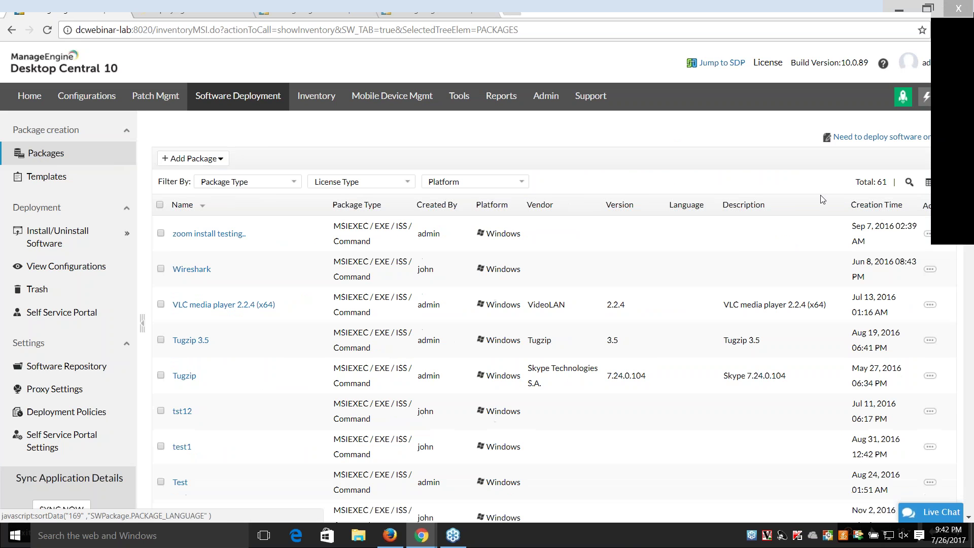
click(909, 181)
click(272, 229)
text(O)
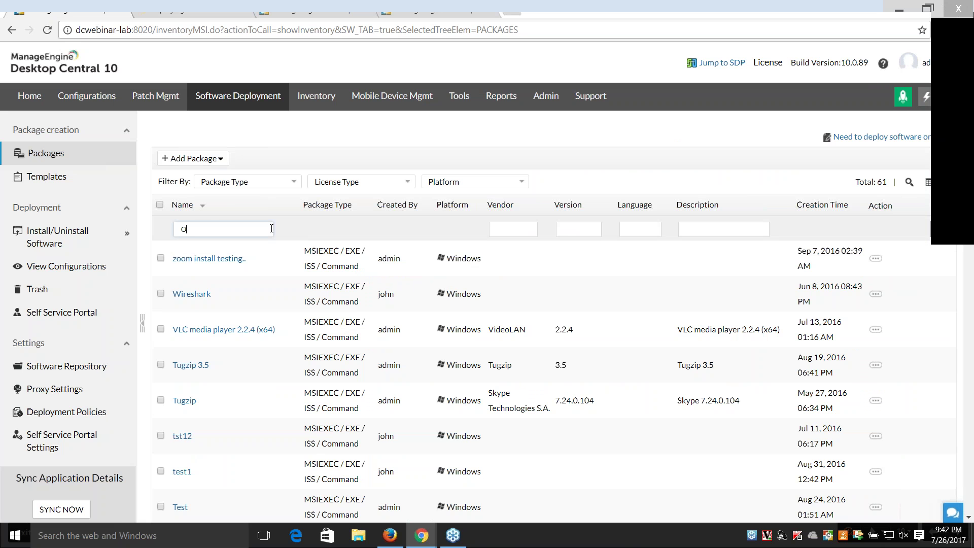
text(ffice 2016)
key(Return)
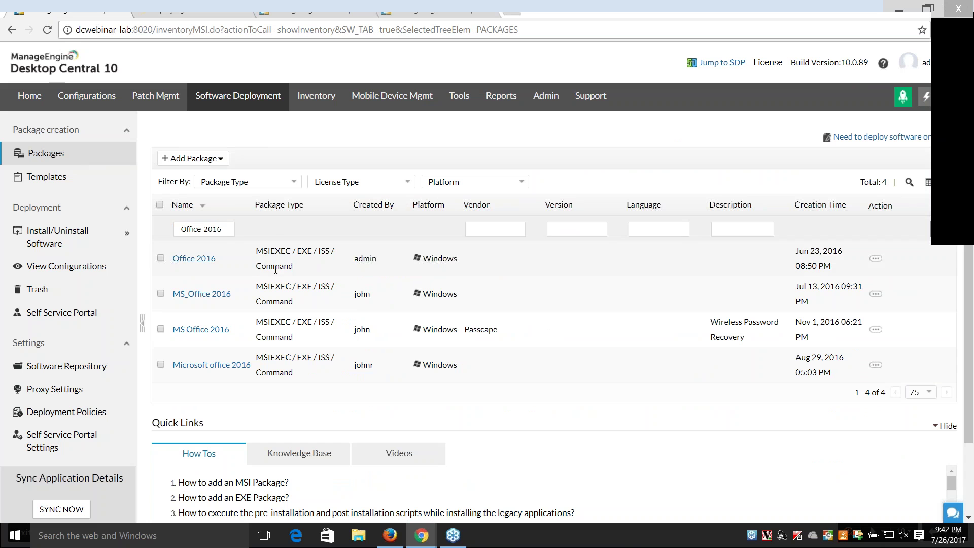
- Start a computer install configuration for the MS_Office 2016 package and name it MS Office _Finance Dept
click(161, 293)
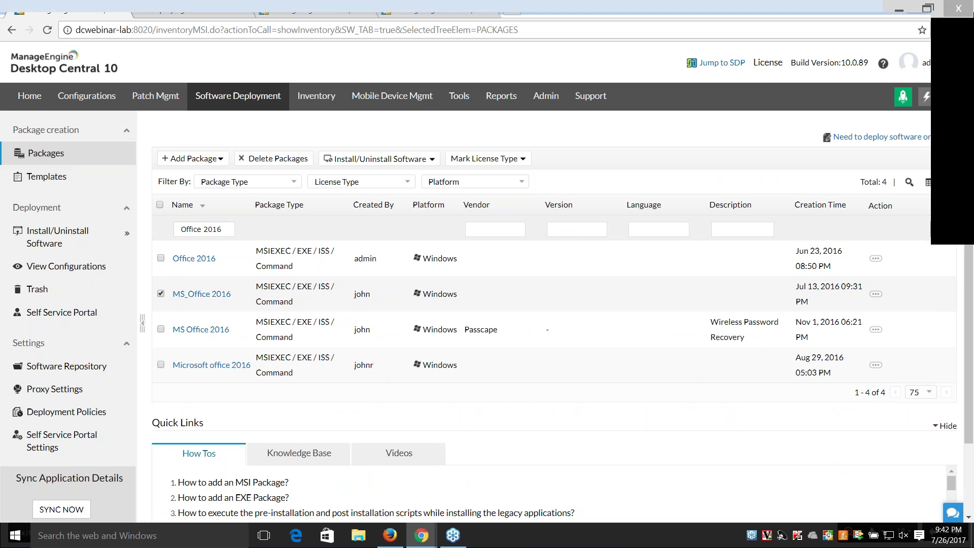
click(424, 162)
click(424, 220)
drag(520, 204, 378, 207)
text(MS Office)
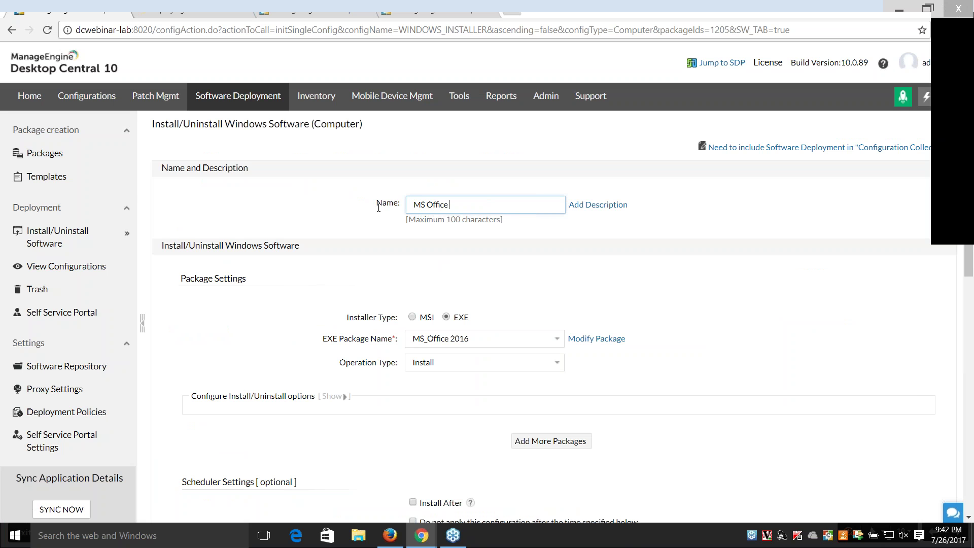
text( _Finance Dept)
- Show the install/uninstall options and apply the Newyork Deployment Policy to the configuration
scroll(517, 228, down, 2)
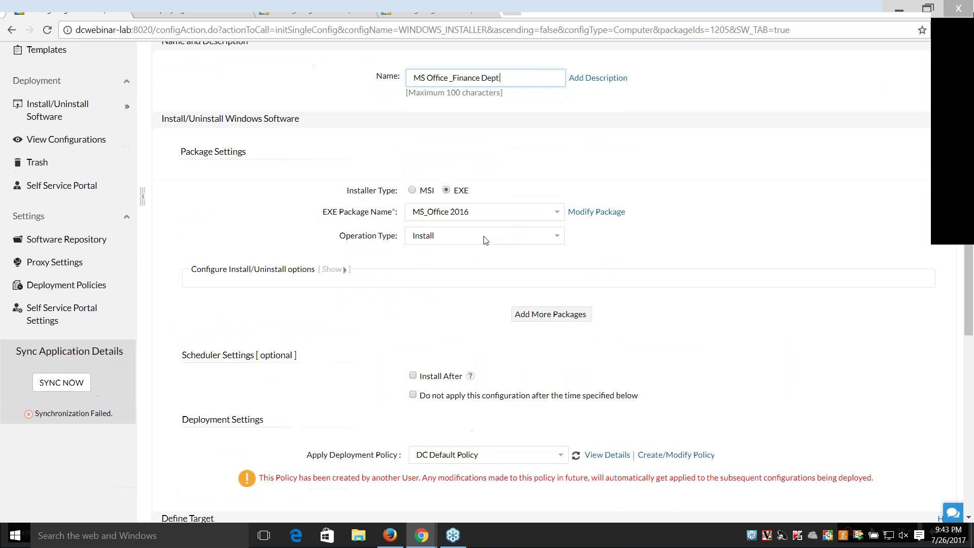
scroll(662, 292, down, 2)
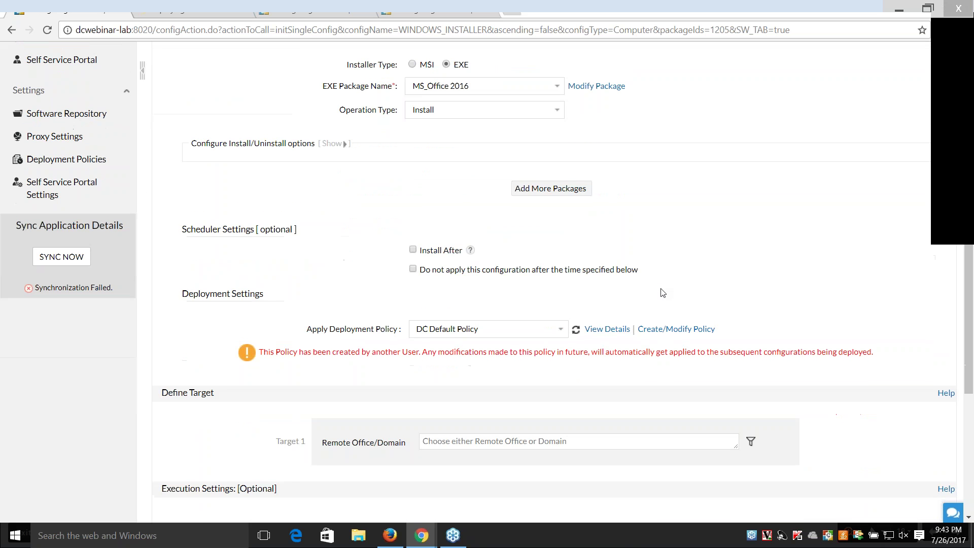
click(339, 143)
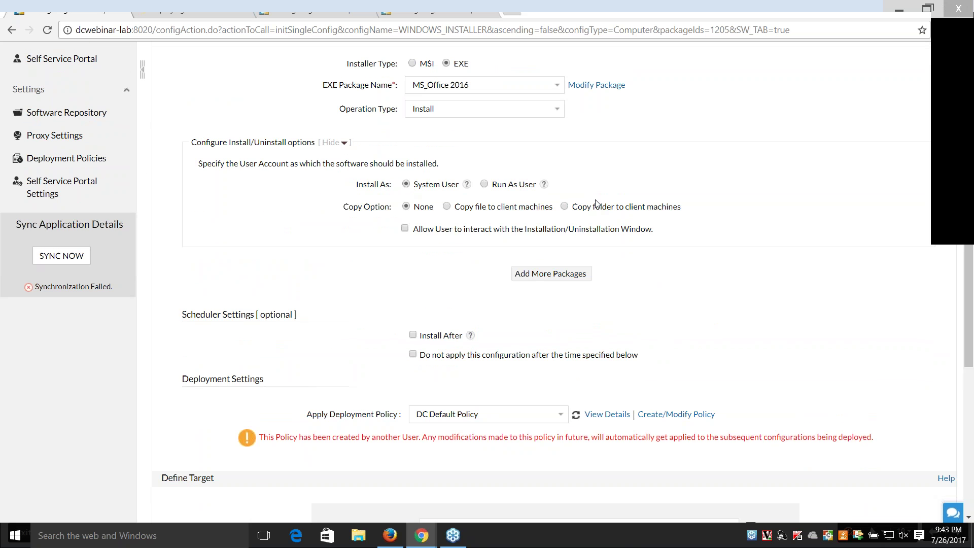
scroll(751, 258, down, 3)
scroll(750, 257, down, 2)
click(528, 162)
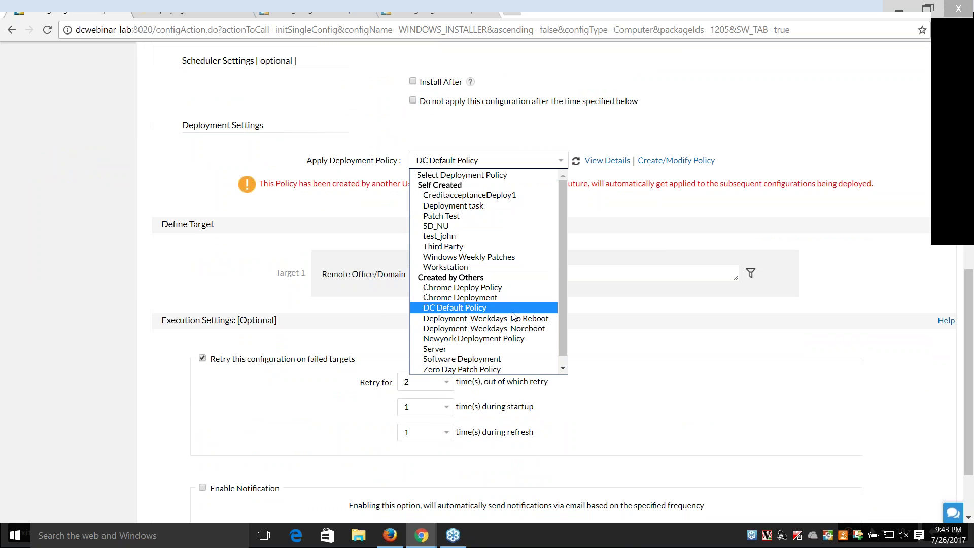
click(512, 339)
- Select the ZOHOCORP domain as the deployment target
scroll(517, 248, down, 2)
click(486, 189)
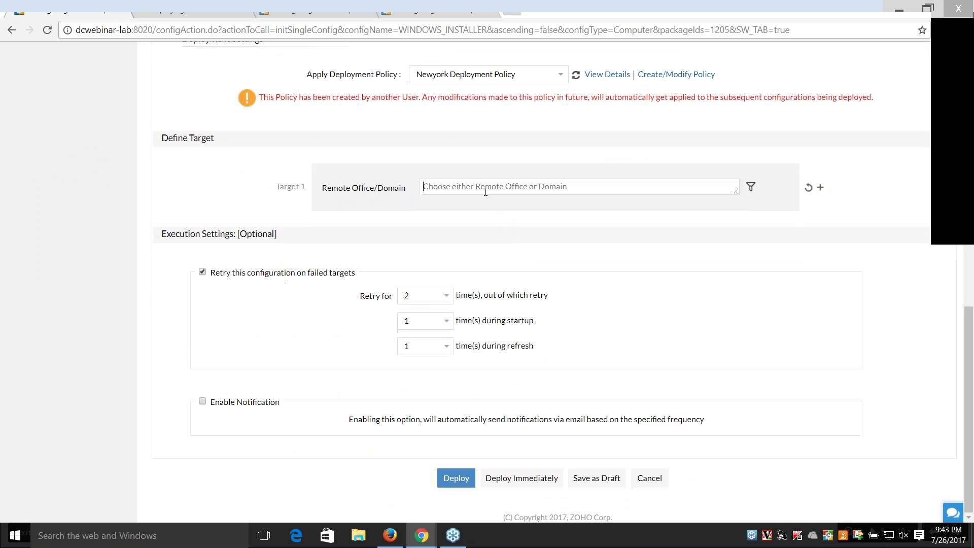
scroll(509, 249, down, 1)
scroll(509, 248, down, 1)
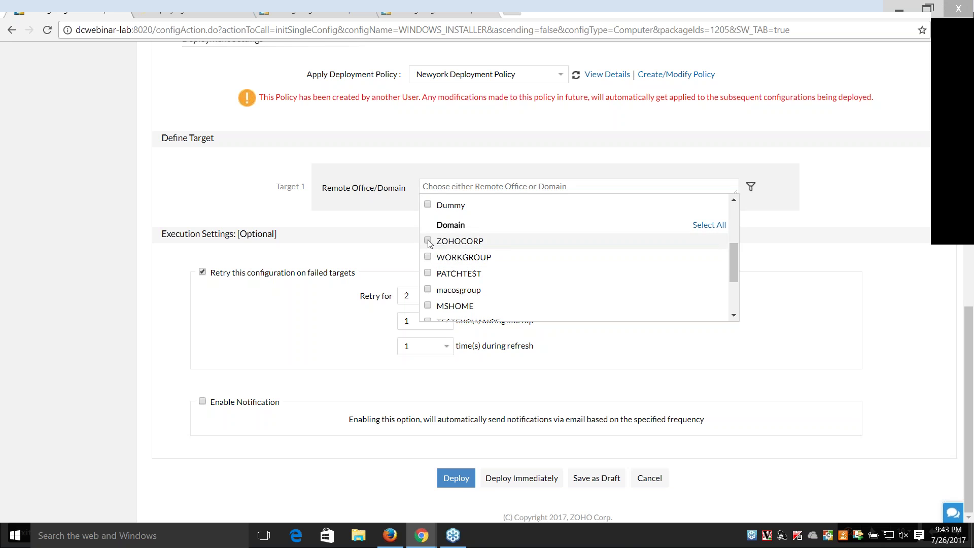
click(428, 241)
click(768, 274)
- Filter the target computers by custom group, choosing Marketing Team, and review the execution settings
click(751, 190)
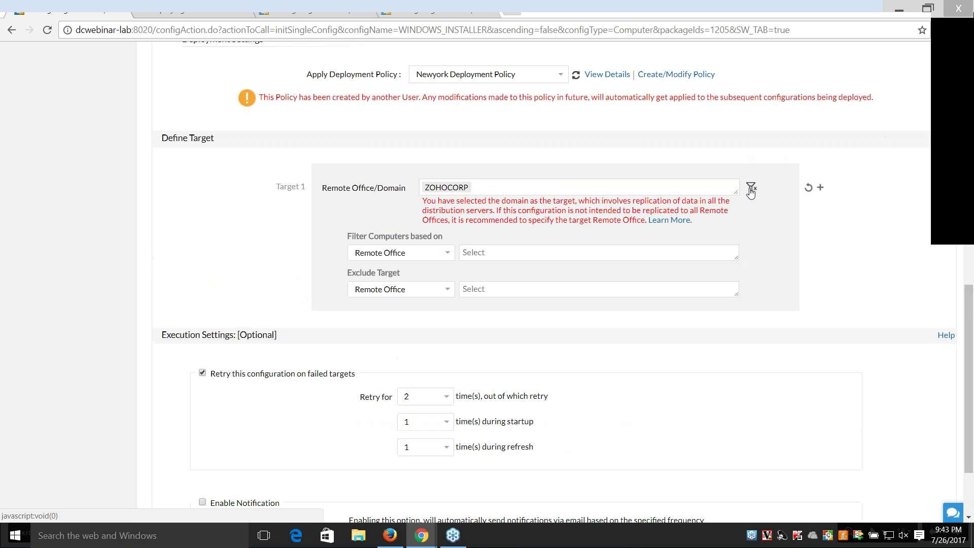
click(435, 254)
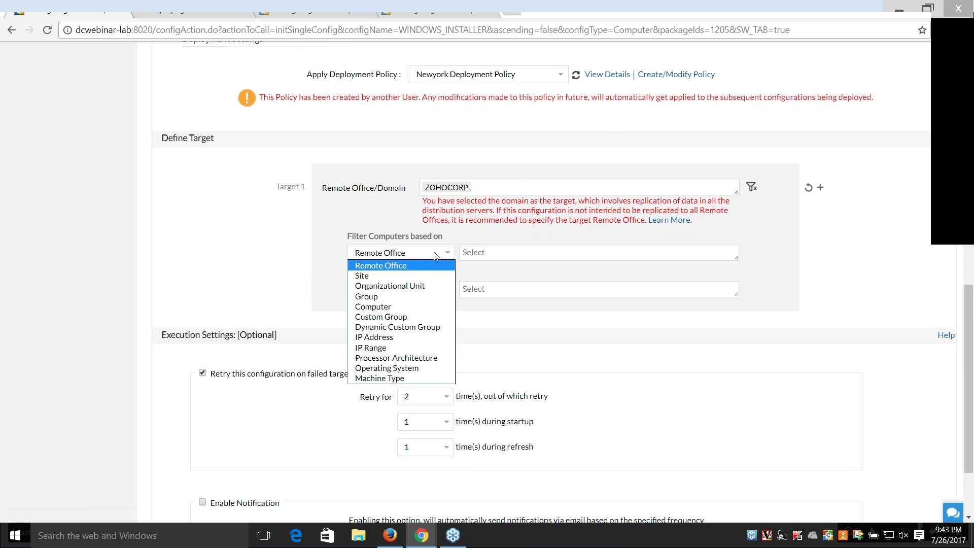
click(441, 316)
scroll(520, 311, down, 1)
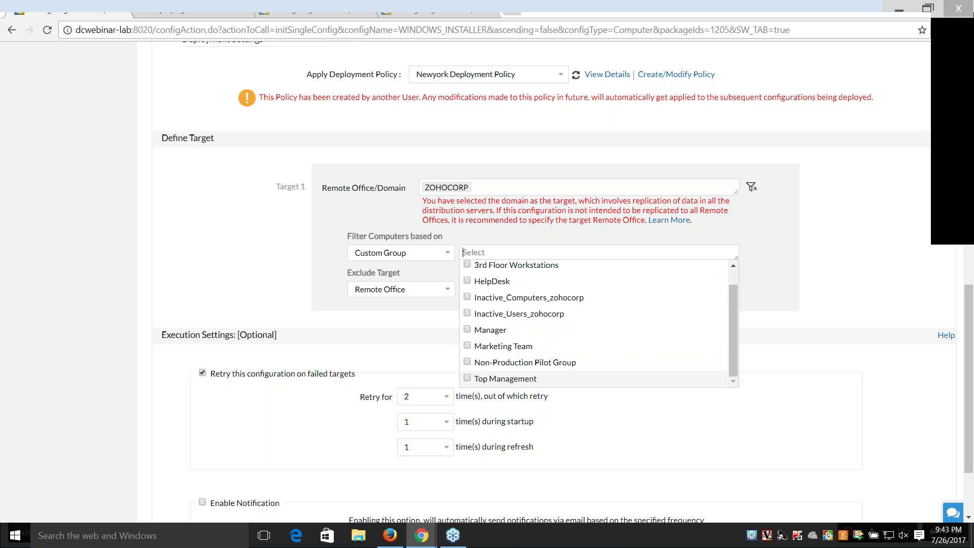
click(467, 346)
scroll(670, 258, down, 2)
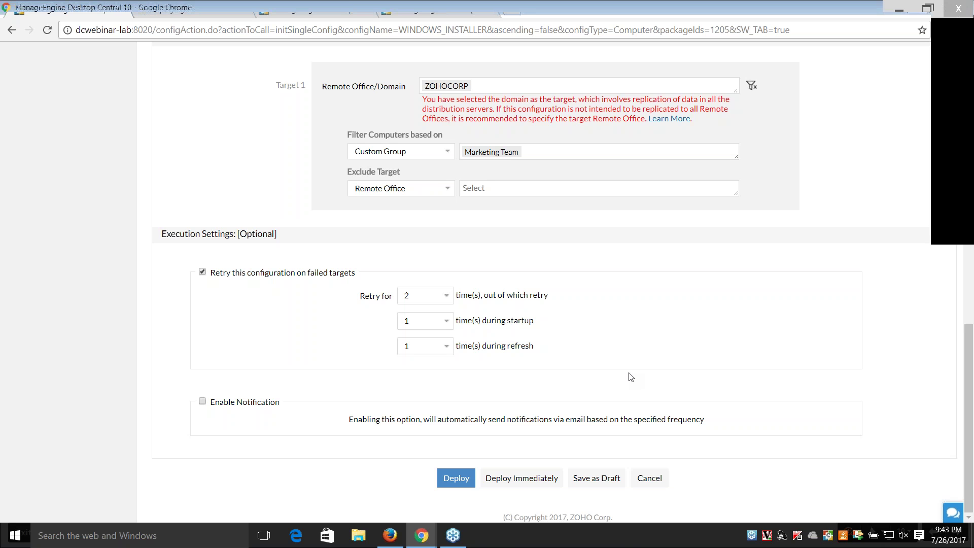
- Leave the configuration undeployed and open the execution status of the existing MS Office 2016_Finance Department configuration
scroll(415, 322, up, 15)
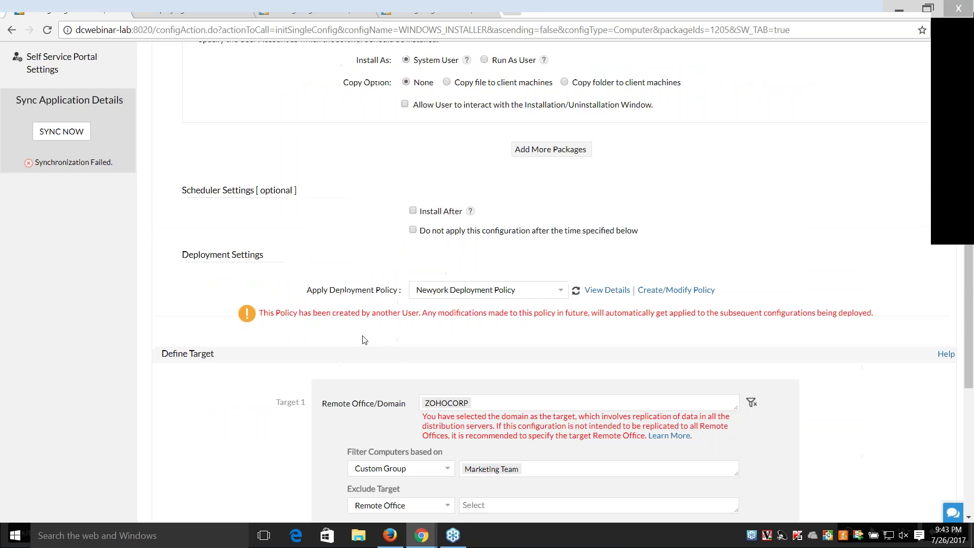
click(103, 273)
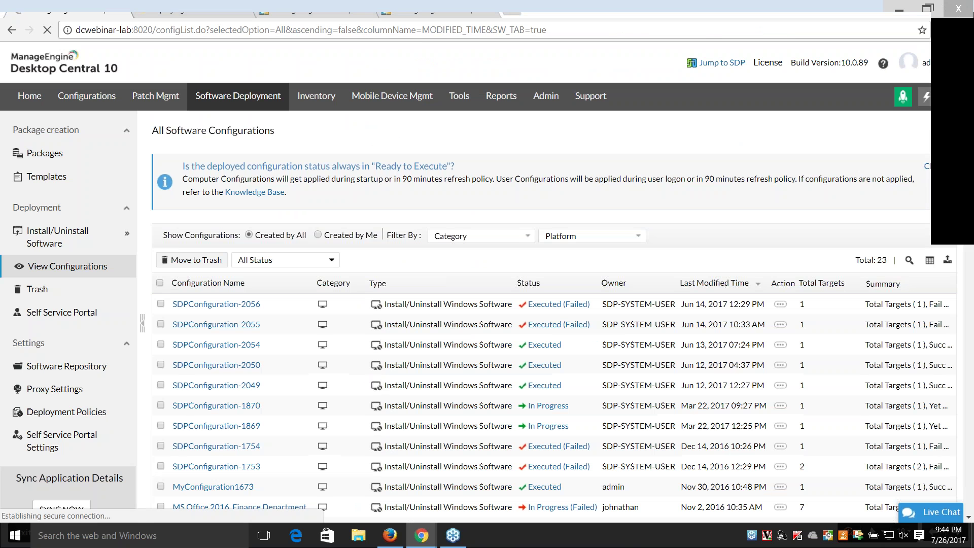
scroll(214, 222, down, 7)
scroll(214, 221, up, 1)
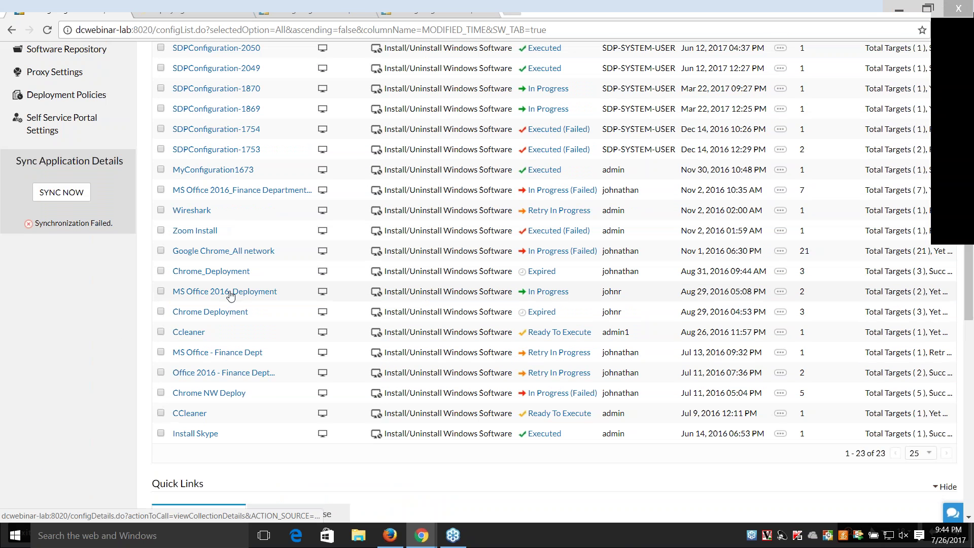
click(561, 192)
scroll(587, 232, down, 1)
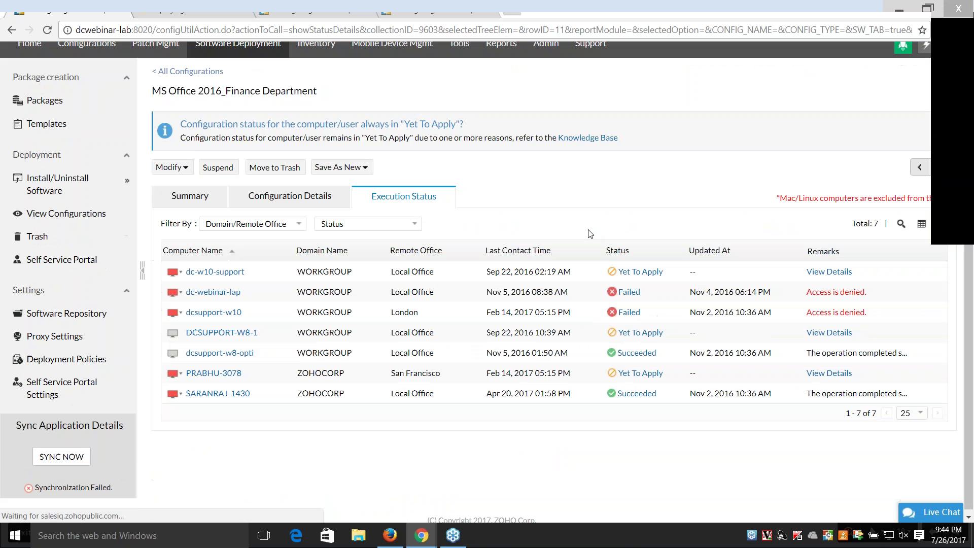
- Examine the deployment status and remarks of each target computer in the MS Office 2016_Finance Department configuration
drag(666, 355, 608, 351)
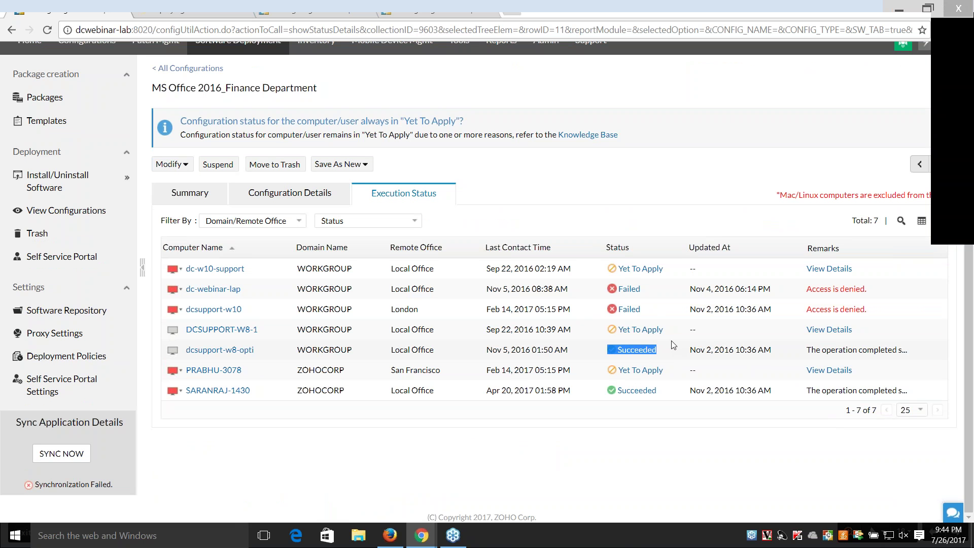
drag(658, 311, 608, 289)
drag(901, 311, 794, 295)
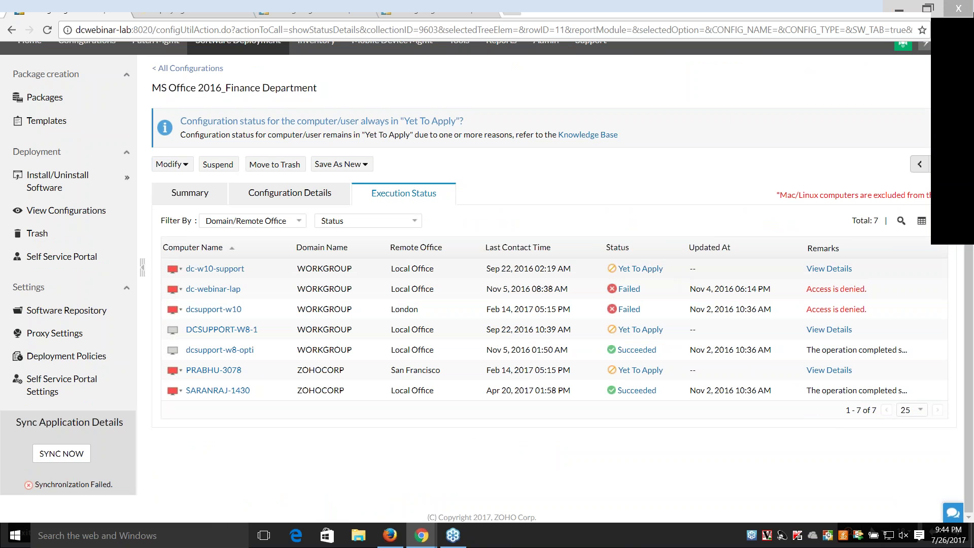
drag(672, 271, 616, 269)
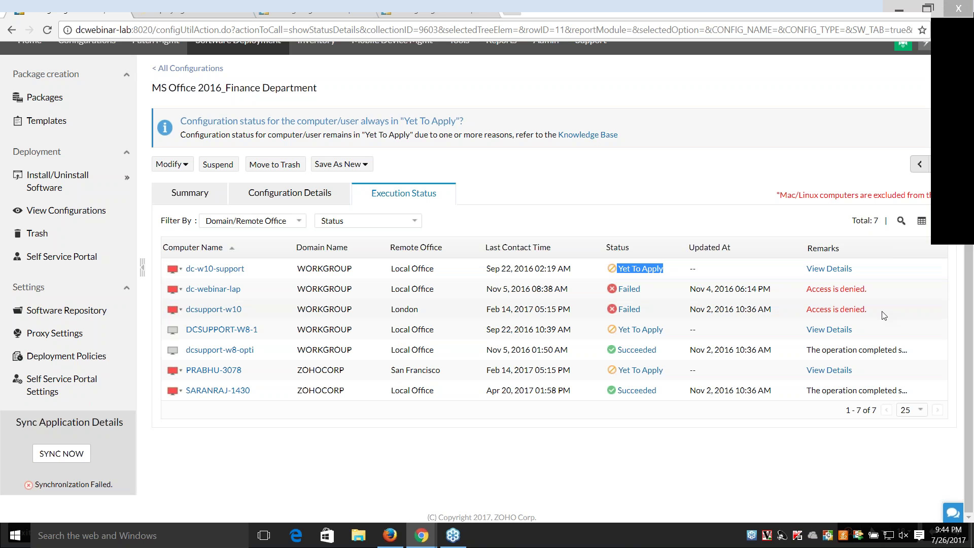
drag(883, 312, 804, 311)
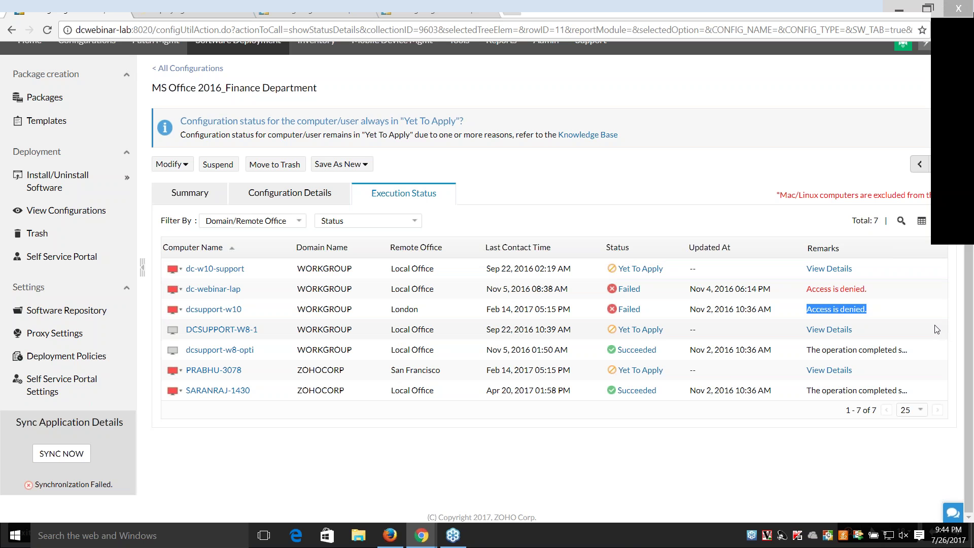
click(615, 191)
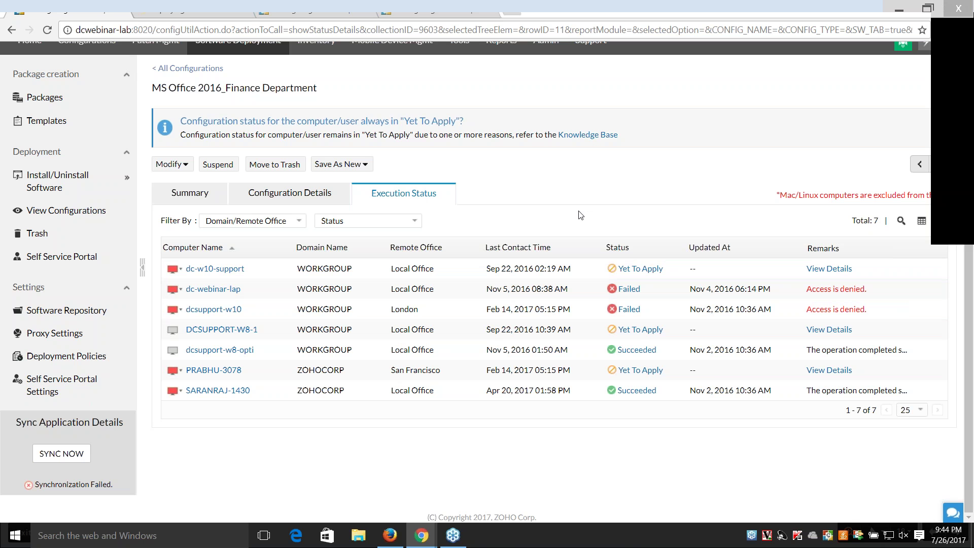
scroll(568, 233, up, 2)
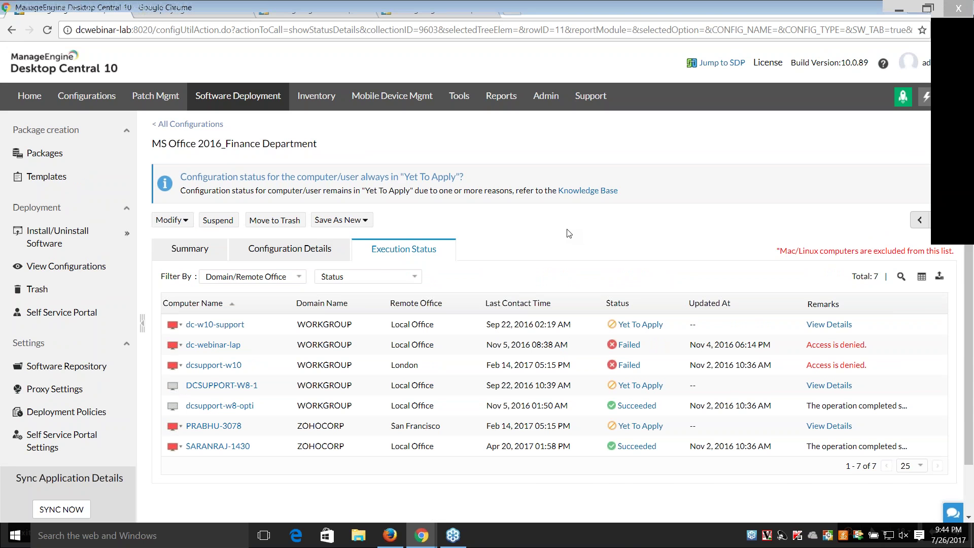
click(203, 11)
click(498, 191)
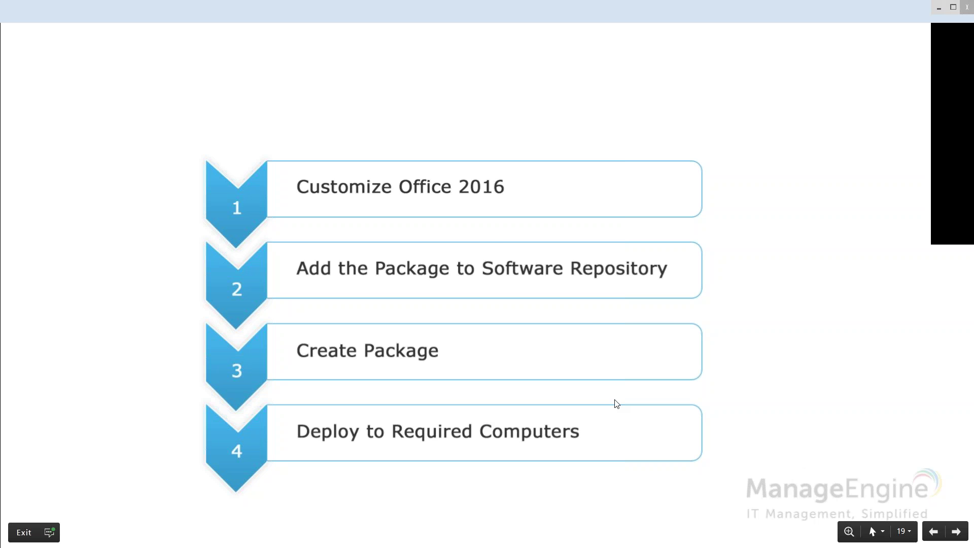
key(Right)
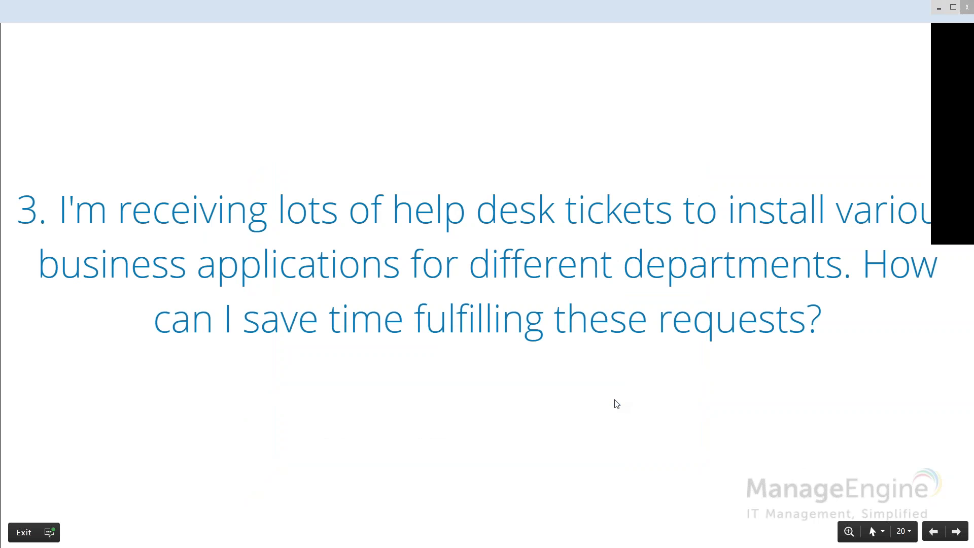
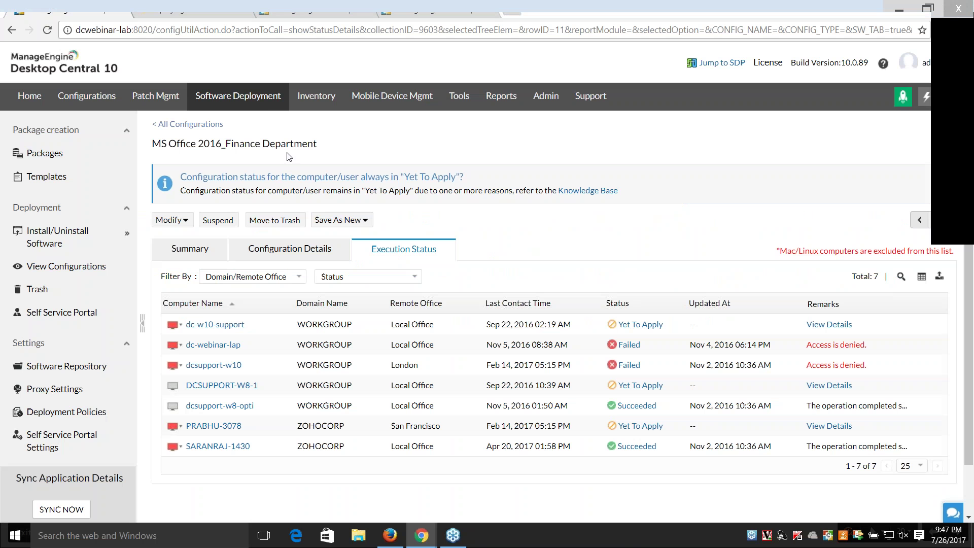
- Go to the Self Service Portal in software deployment and start publishing software packages to computers
click(247, 101)
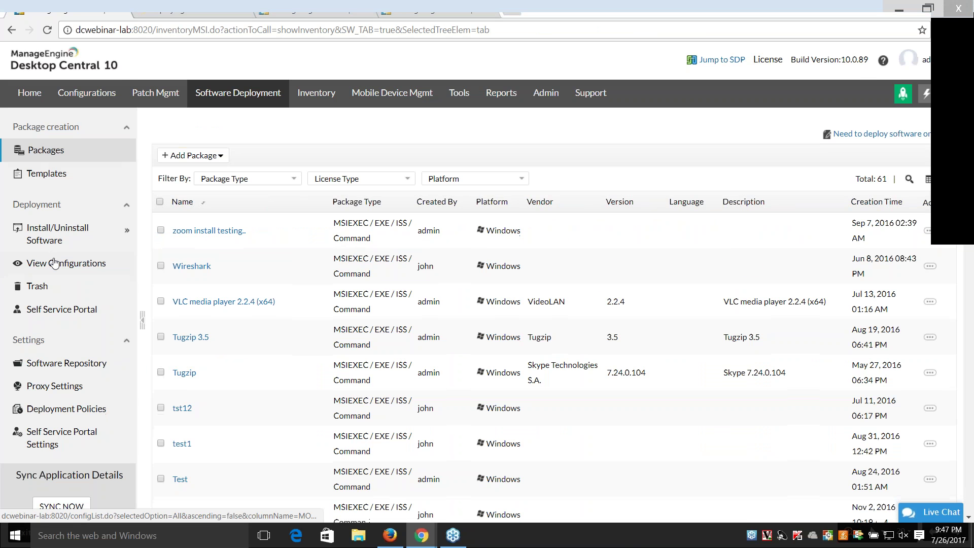
scroll(55, 263, down, 1)
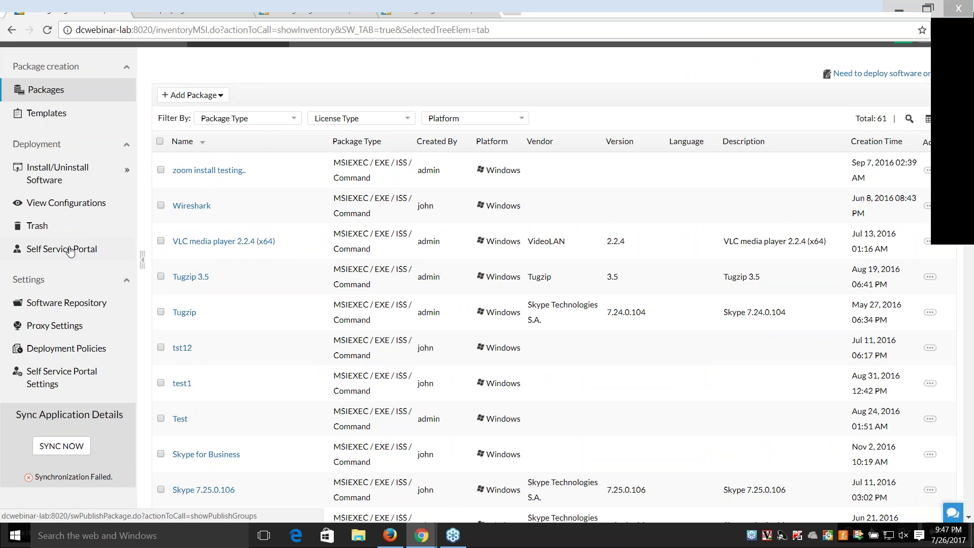
click(70, 251)
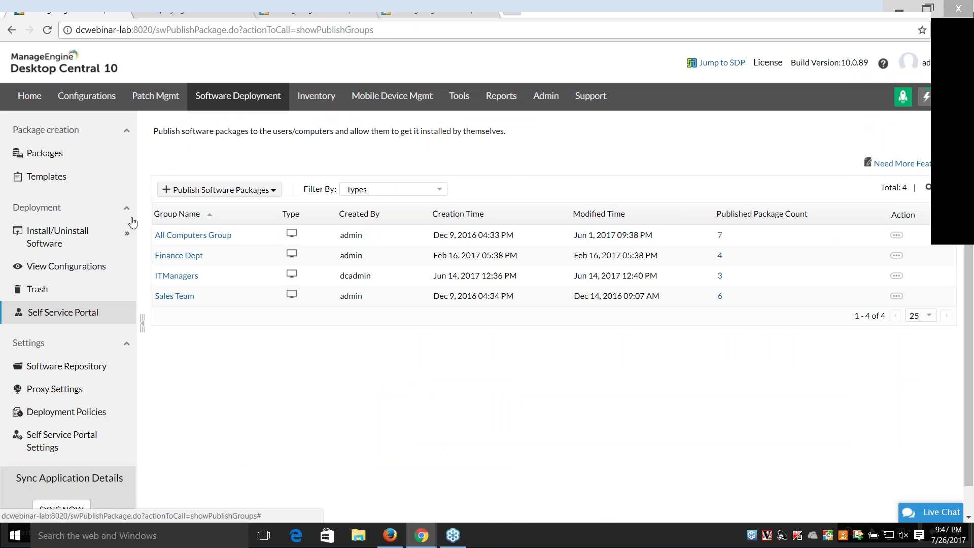
click(246, 194)
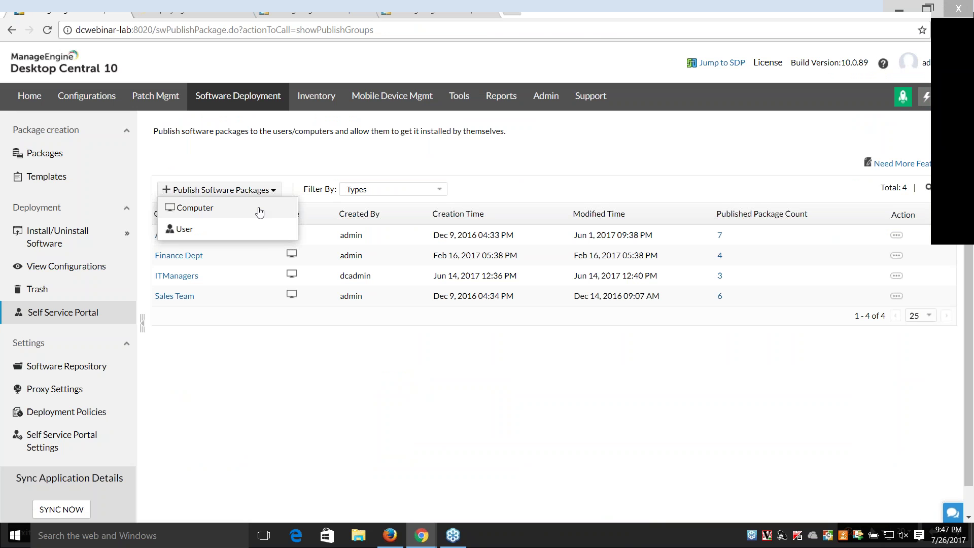
click(259, 212)
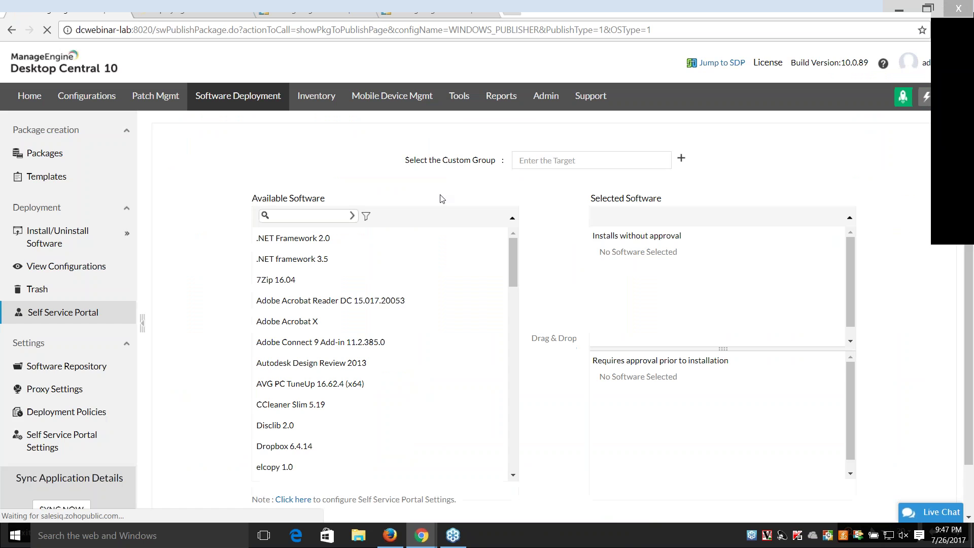
- Choose the Finance Dept custom group as the publishing target and open its already published packages for modification
scroll(635, 168, down, 1)
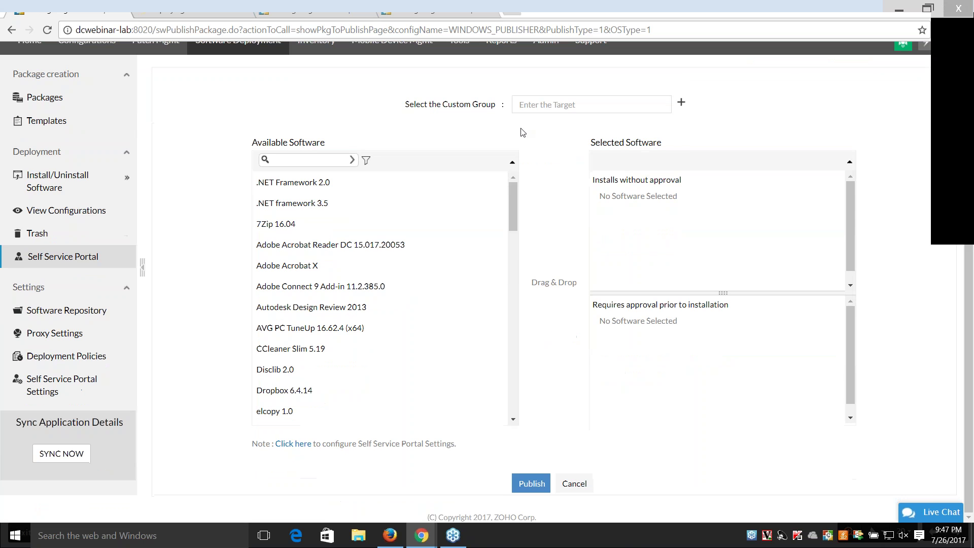
click(552, 111)
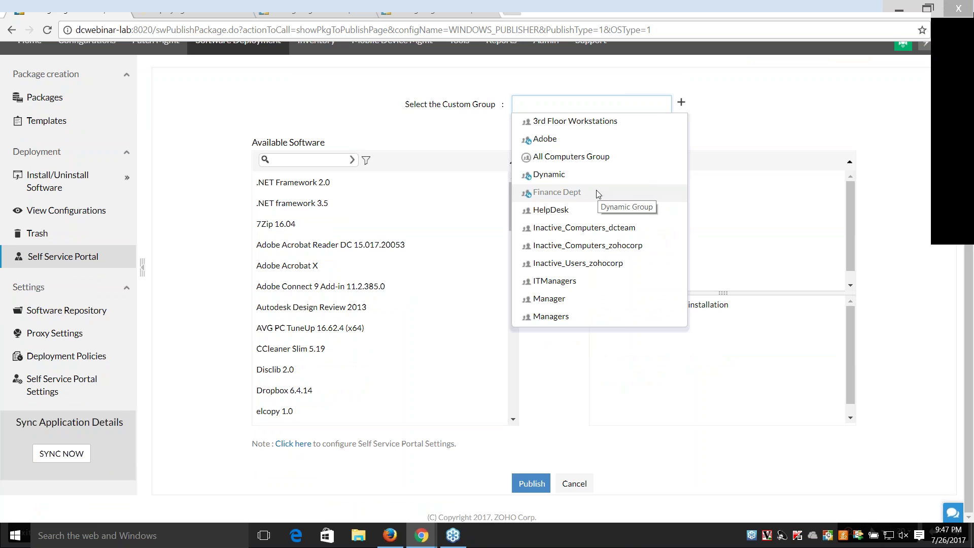
click(598, 191)
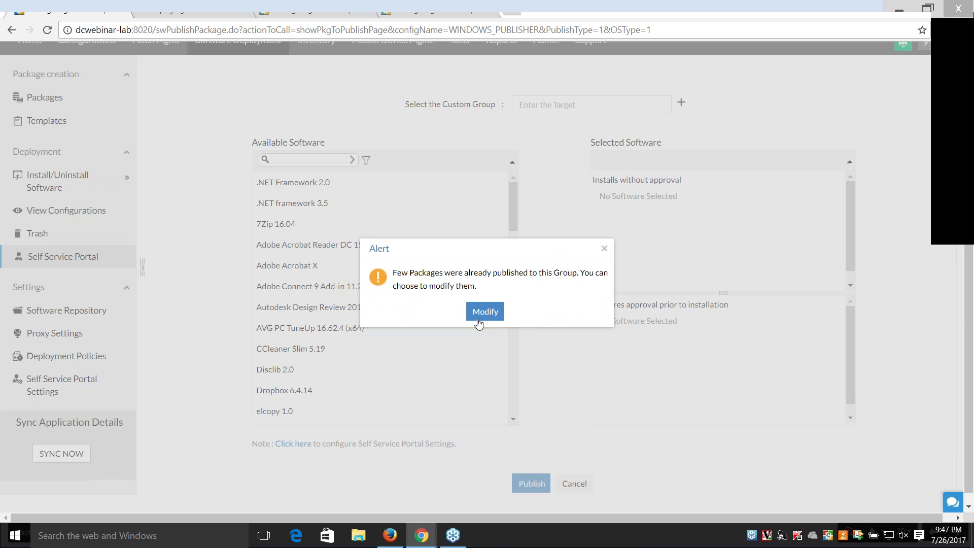
click(483, 311)
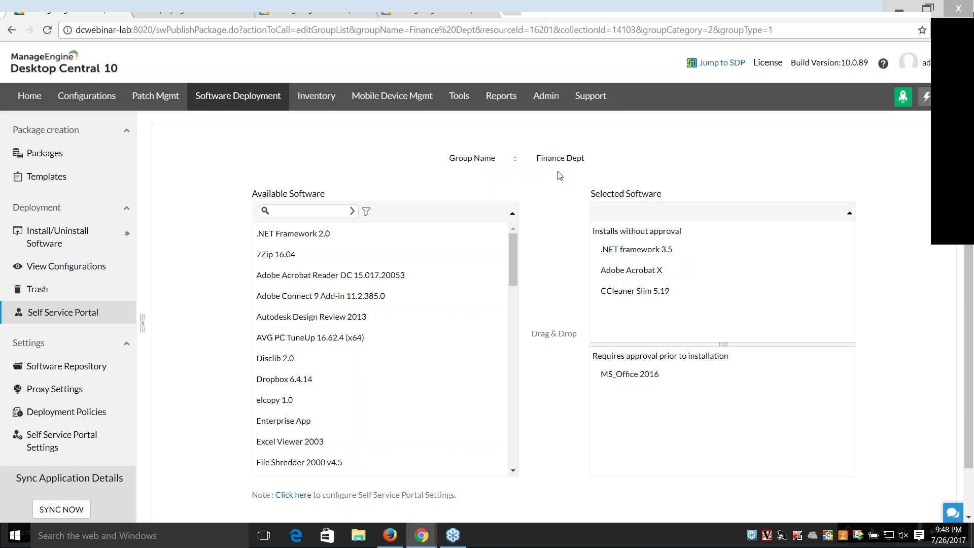
- Add Disclib 2.0, Glary Utilities 5.59 and Google Chrome 51.0.2704.106 (x86) to the software that Finance Dept installs without approval
drag(272, 363, 571, 326)
drag(319, 343, 634, 317)
scroll(350, 322, down, 3)
drag(317, 337, 639, 318)
drag(521, 338, 675, 330)
drag(697, 232, 588, 231)
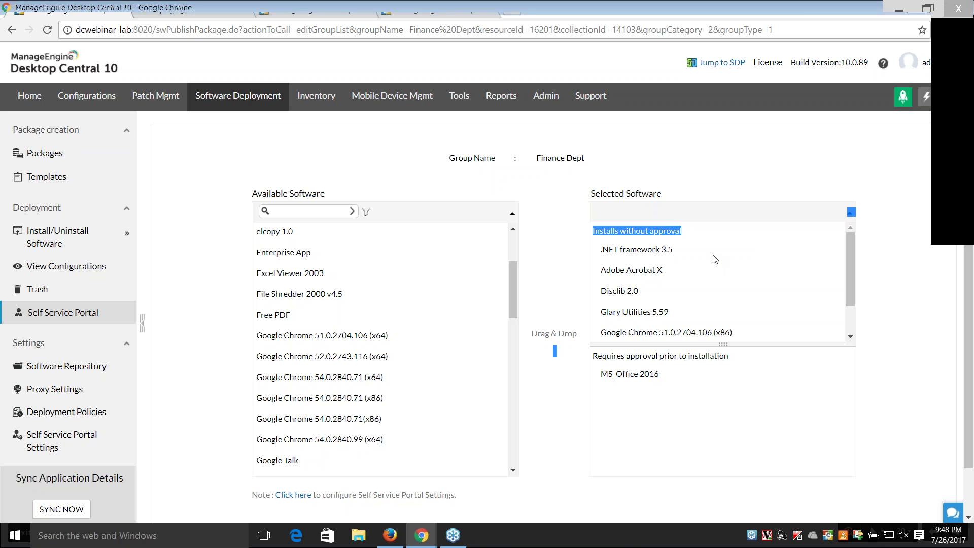
- Open the form for creating a new custom group in the admin settings
click(550, 101)
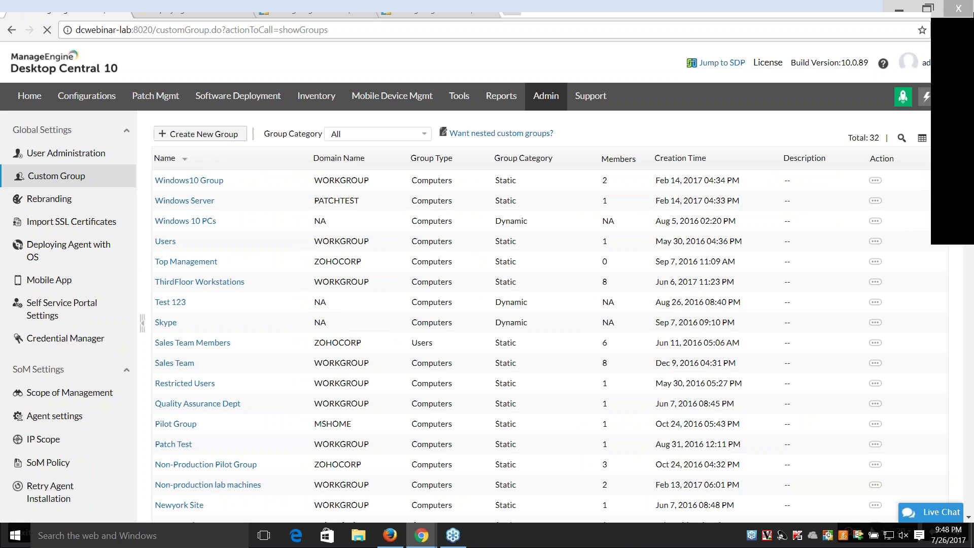
click(203, 135)
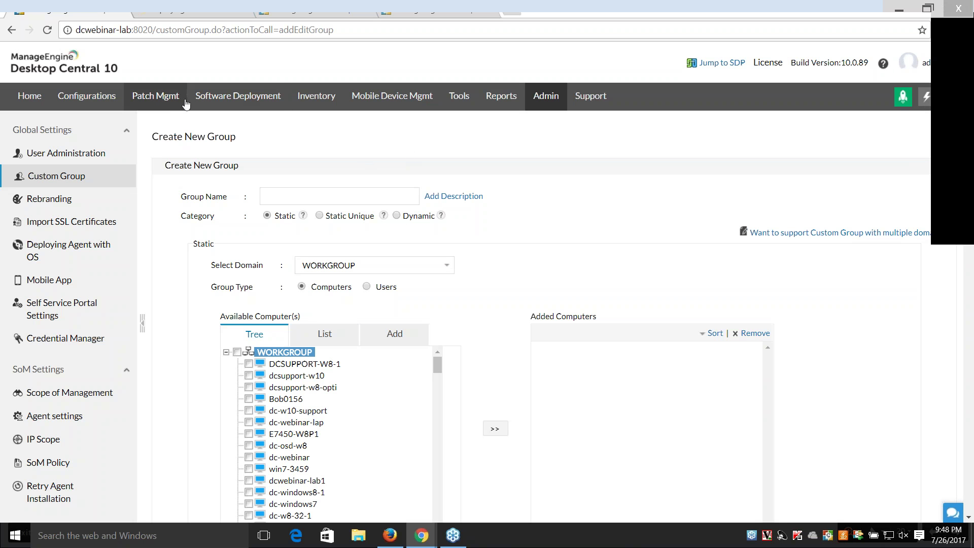
- Return to the Self Service Portal groups and open the Finance Dept group for modifying its published packages
click(221, 101)
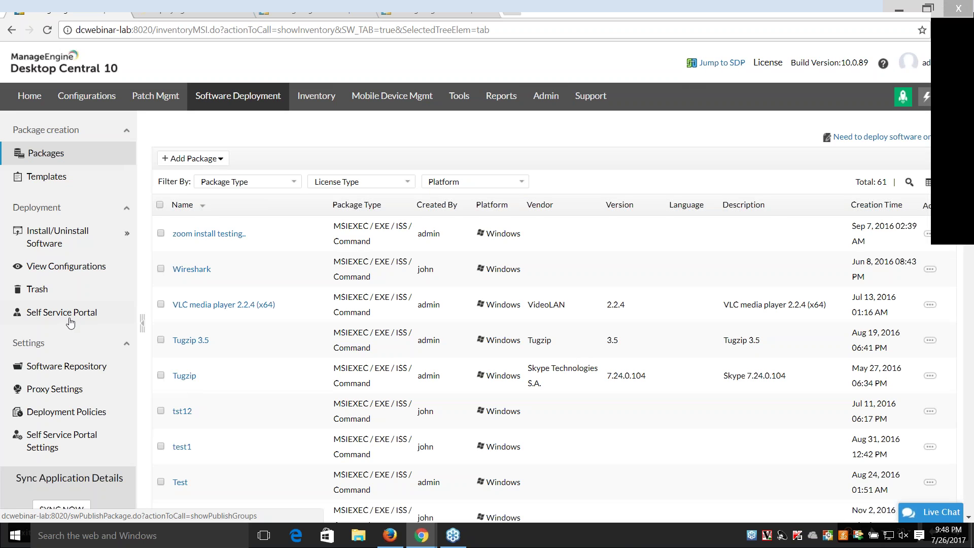
click(67, 315)
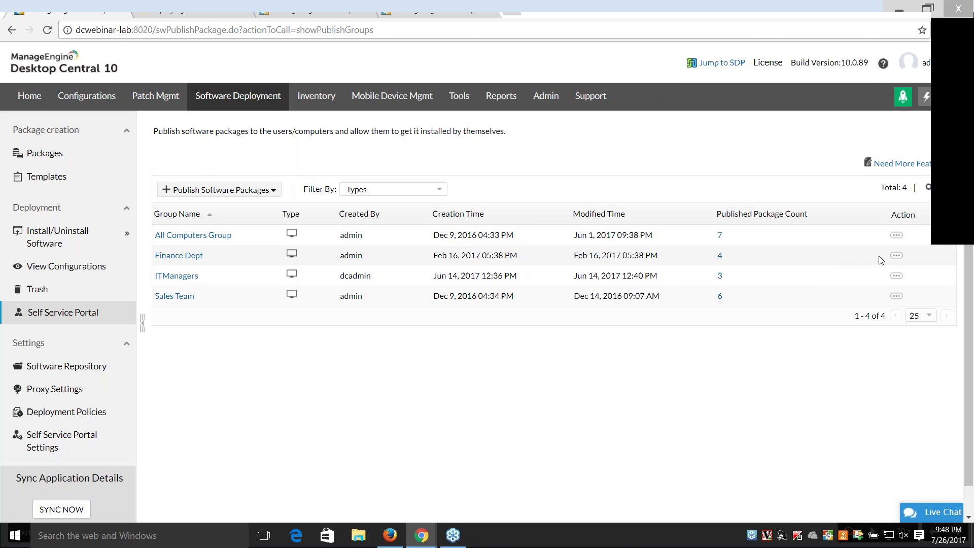
click(897, 255)
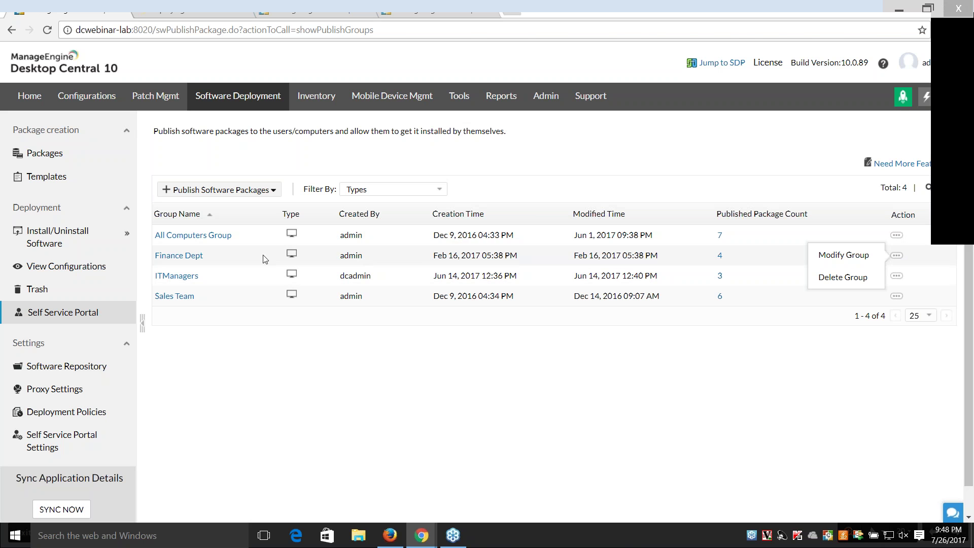
click(178, 255)
click(205, 271)
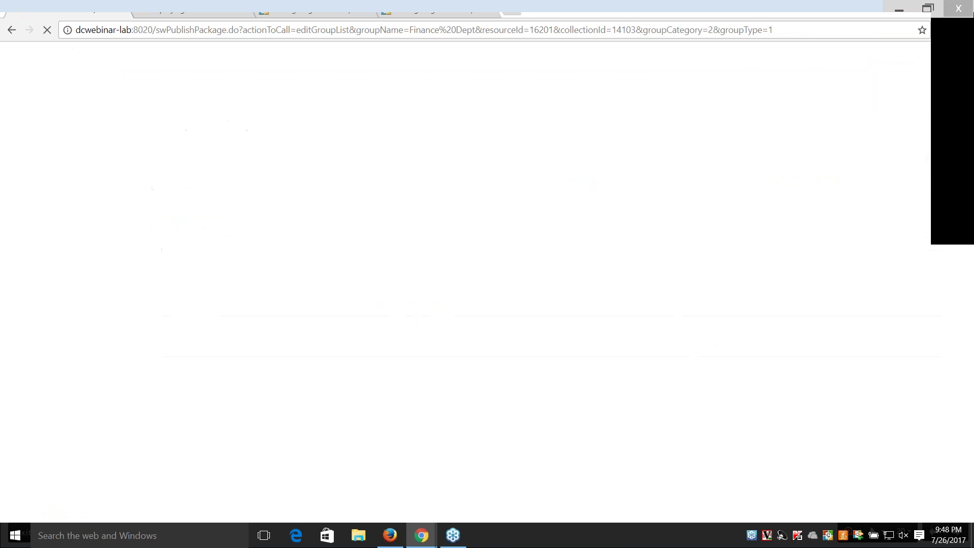
scroll(725, 222, down, 1)
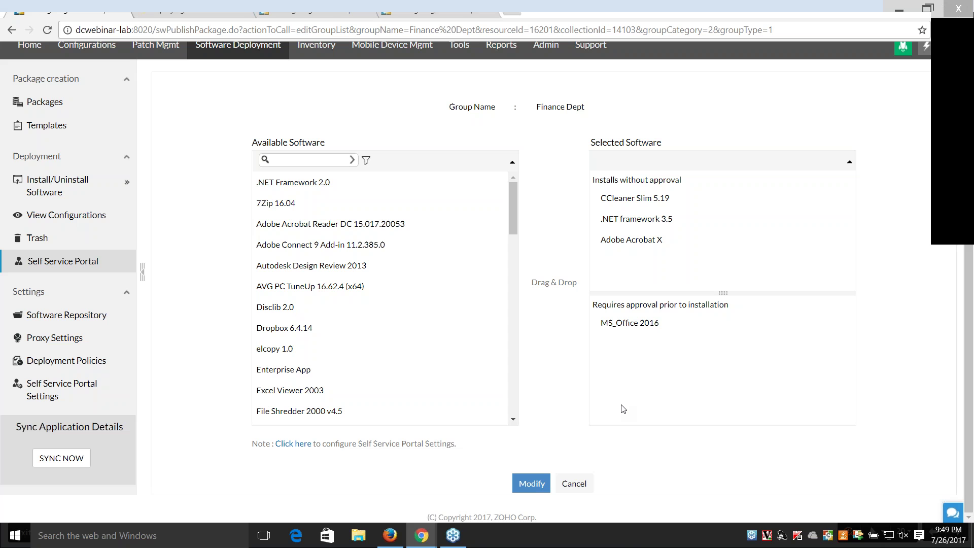
- Open the end-user Self Service Portal from the desktop agent, review its software catalog and close it
right_click(857, 539)
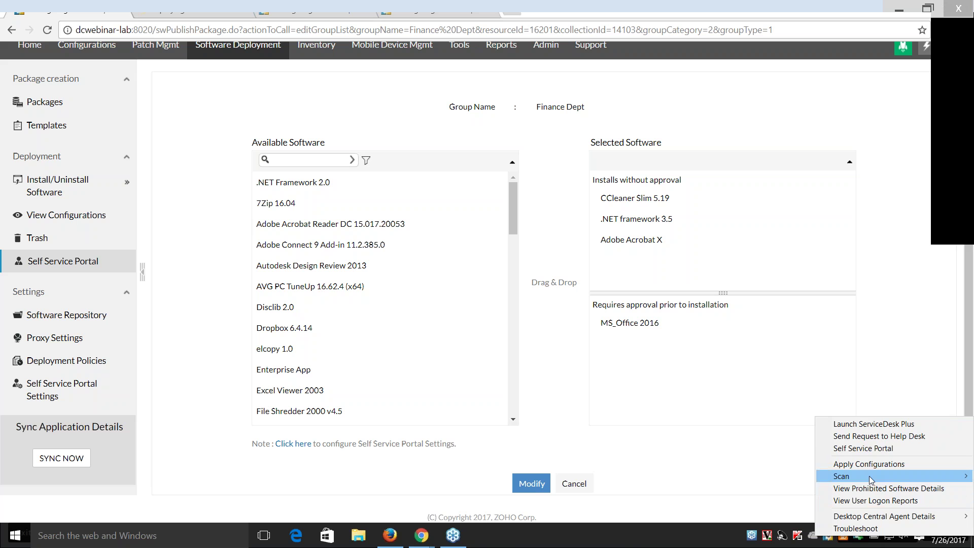
click(859, 450)
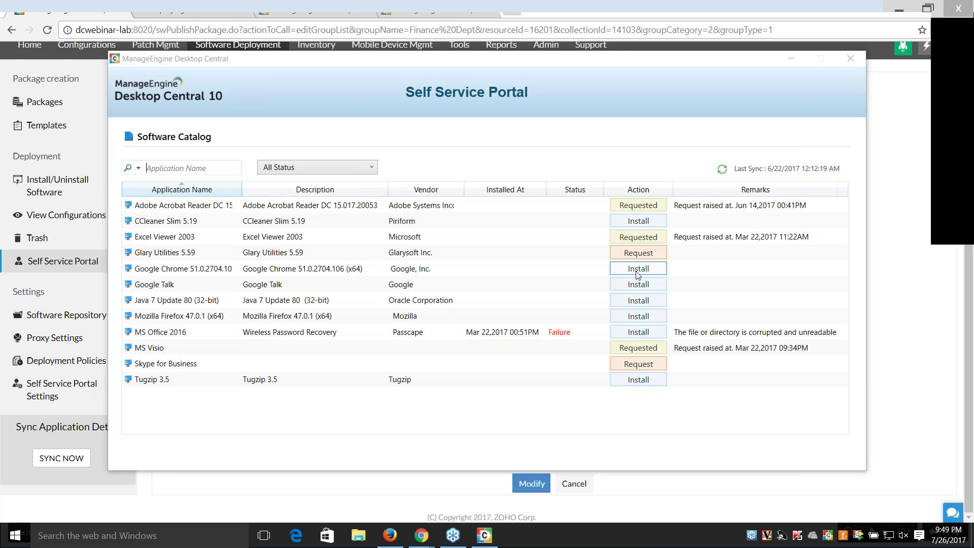
click(855, 61)
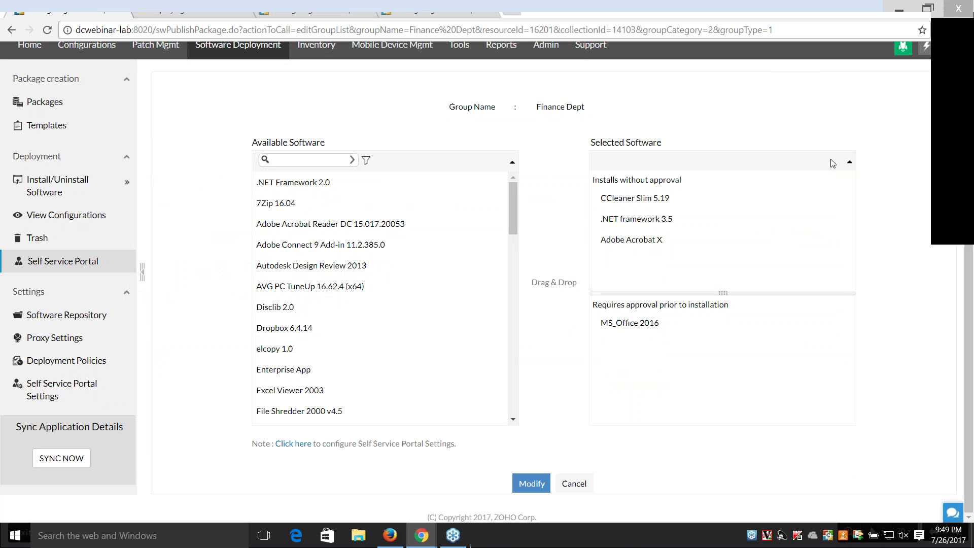
- Add Adobe Acrobat Reader DC 15.017.20053 to the Finance Dept software that requires approval prior to installation
scroll(533, 189, up, 1)
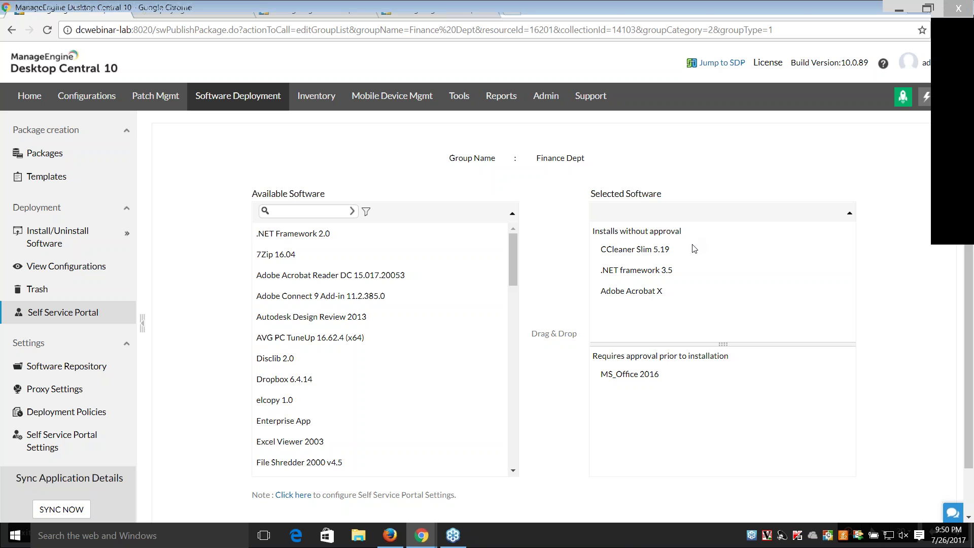
scroll(307, 369, down, 1)
scroll(310, 401, down, 1)
scroll(337, 350, up, 2)
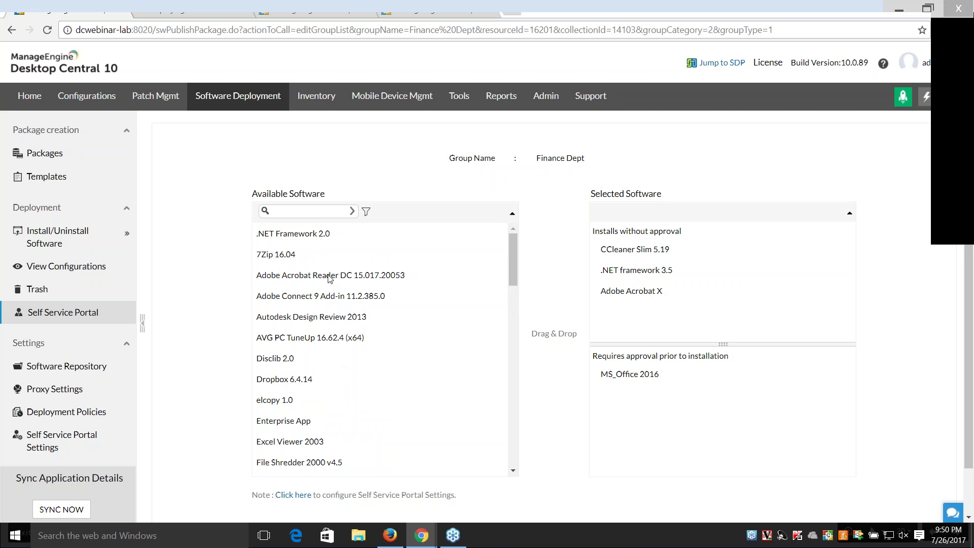
drag(329, 278, 644, 398)
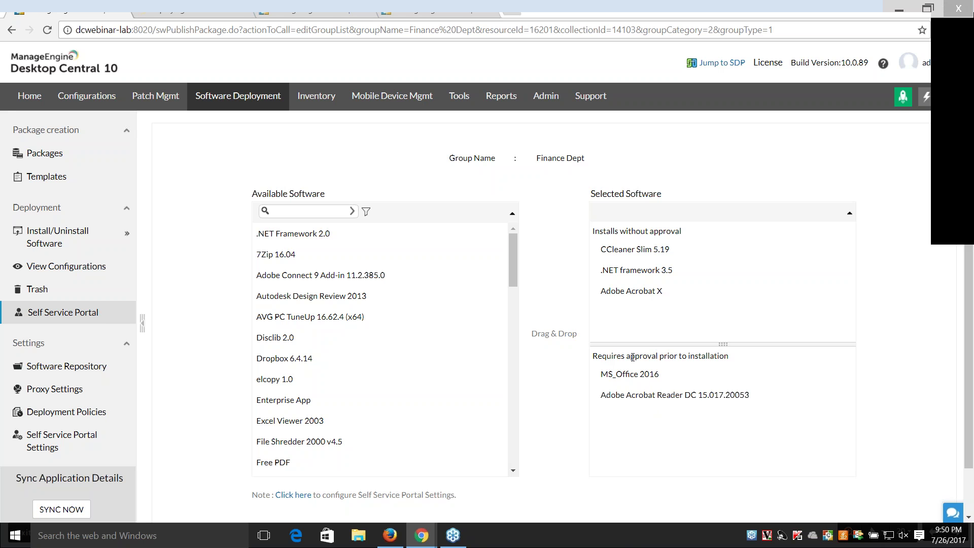
scroll(864, 342, down, 1)
drag(786, 345, 690, 340)
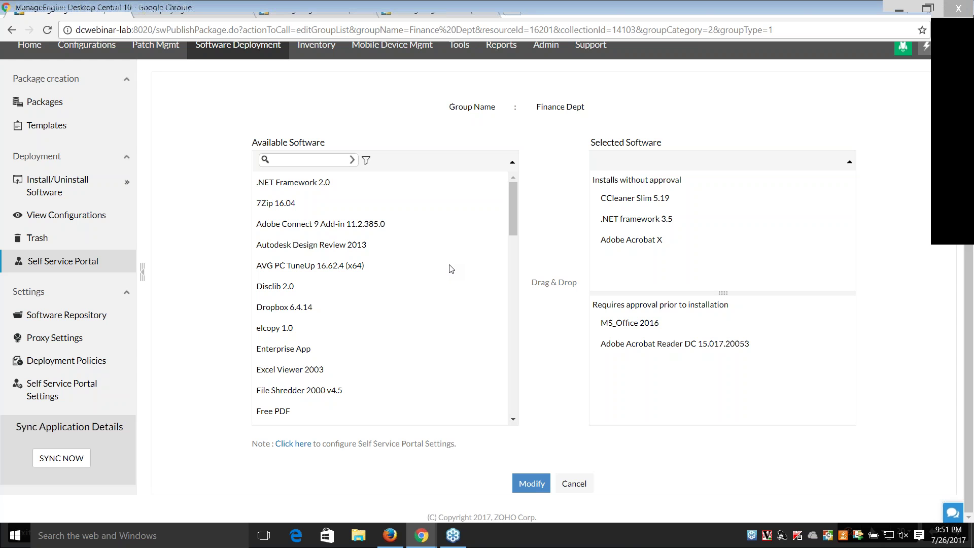
- View the approval request form for Glary Utilities 5.59 in the end-user Self Service Portal and close it without sending
right_click(858, 536)
click(866, 448)
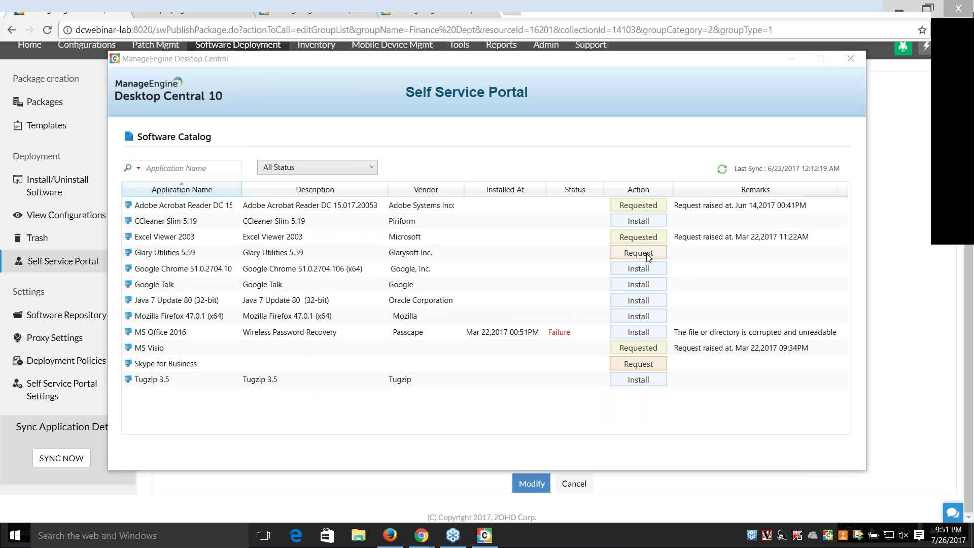
click(646, 254)
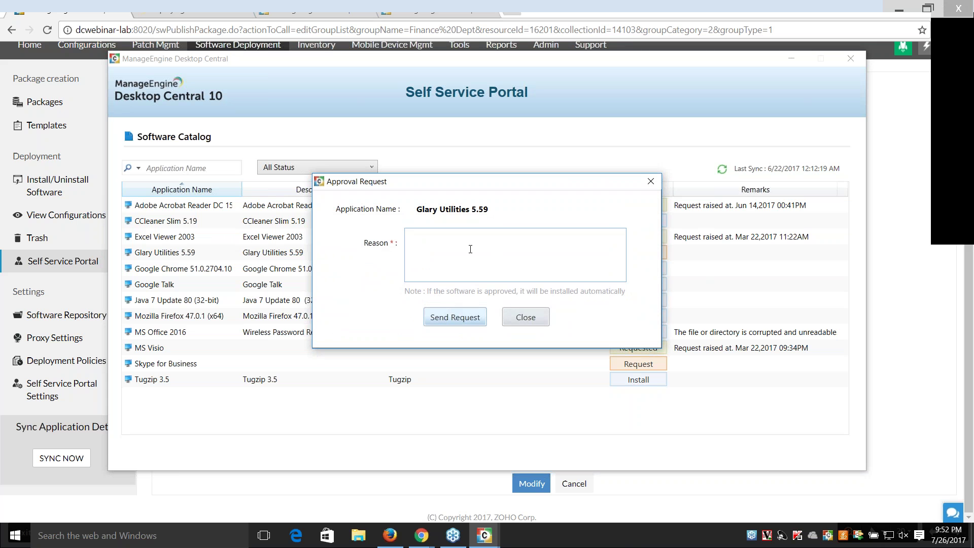
click(650, 181)
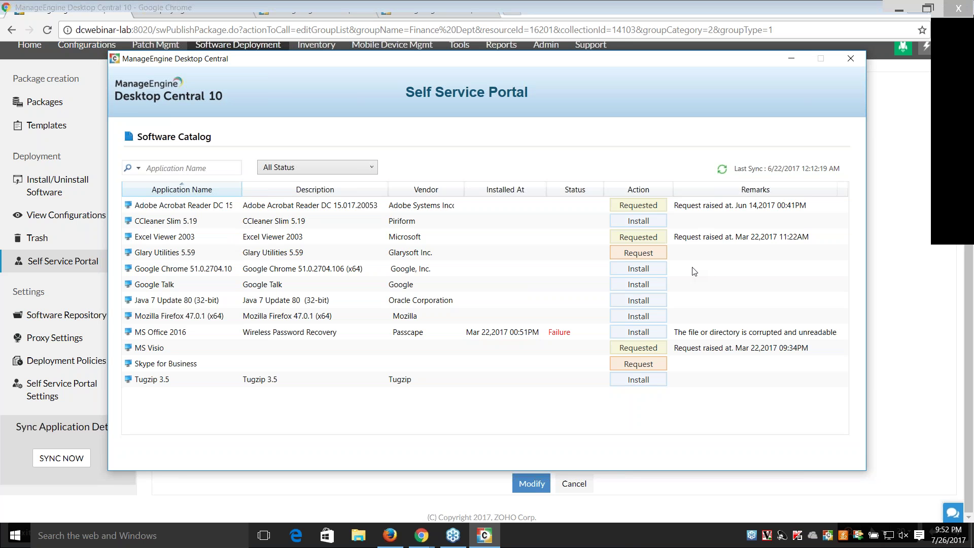
click(851, 58)
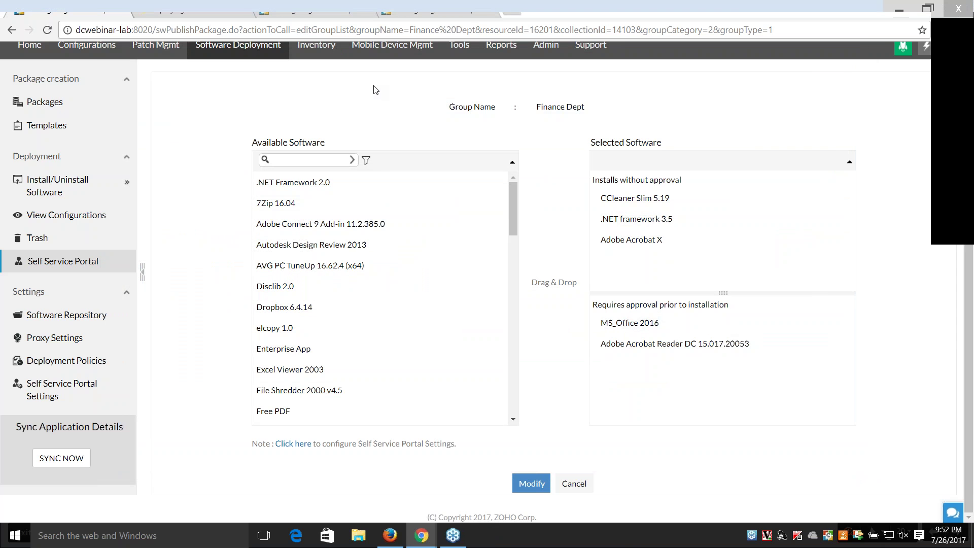
key(alt+Tab)
key(Right)
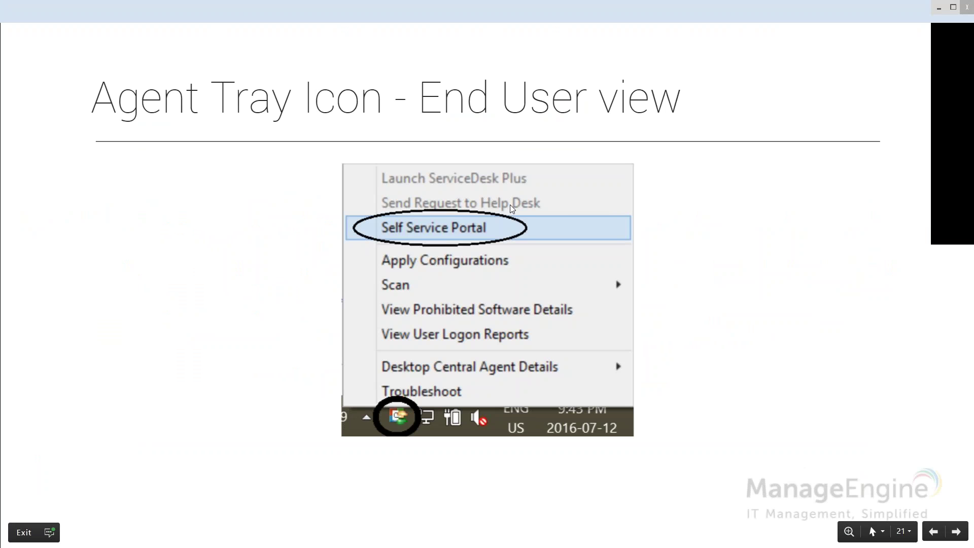
key(Right)
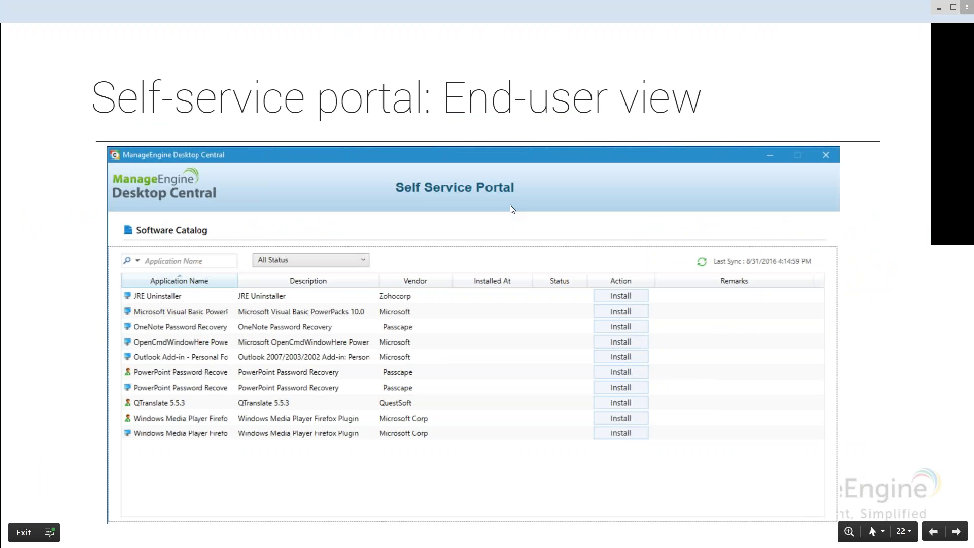
key(Right)
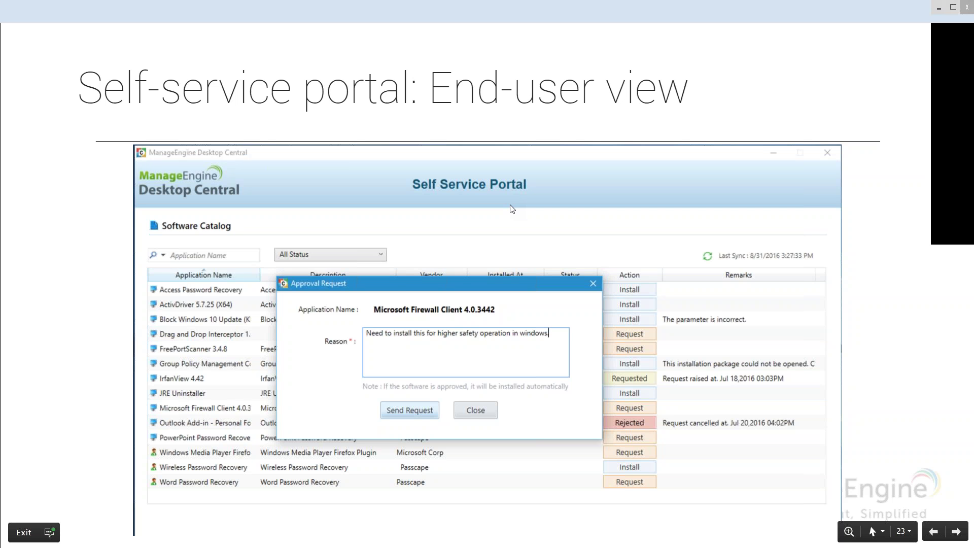
key(Right)
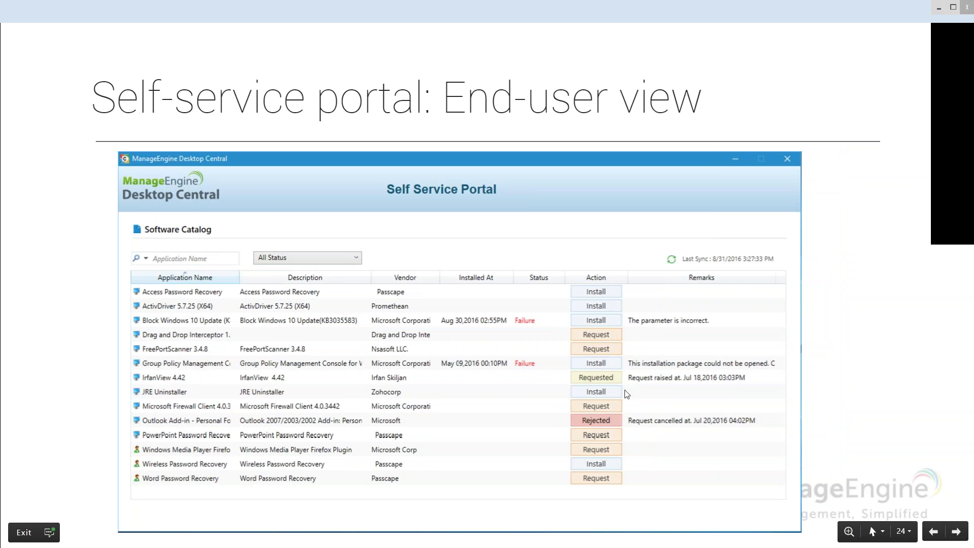
click(678, 383)
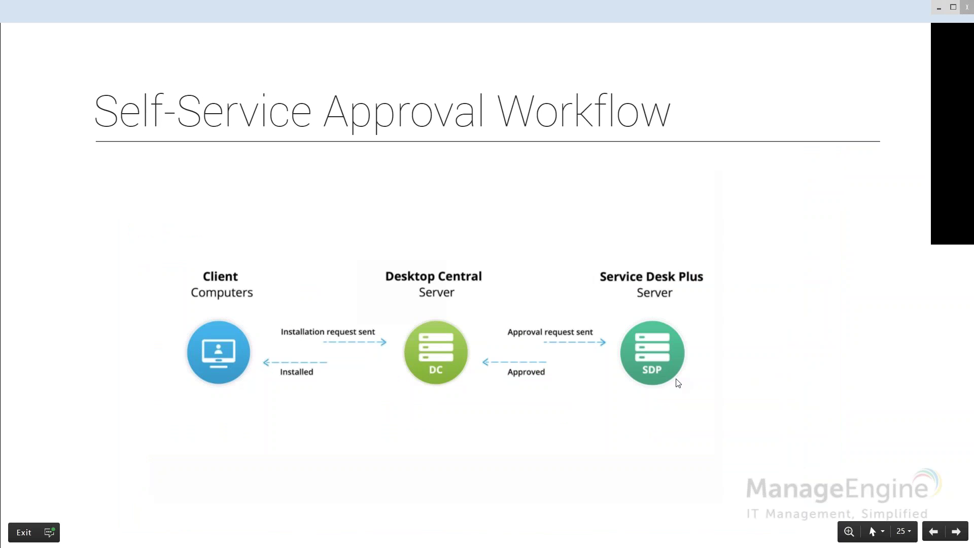